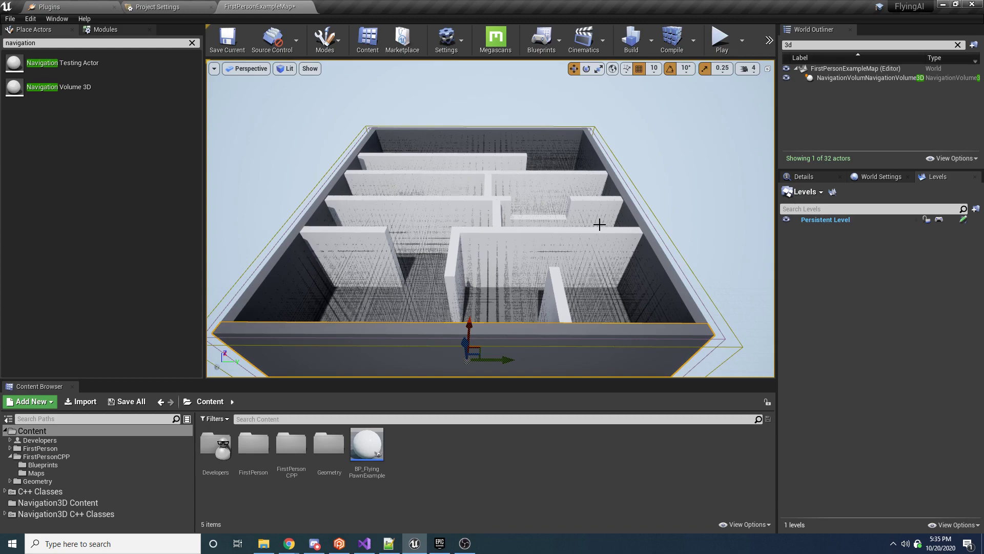
Examine the walled arena from several angles and briefly play-test the level to view the pathfinding route.
{"action": "right_click_drag", "start_coordinate": [600, 224], "coordinate": [579, 237]}
{"action": "right_click_drag", "start_coordinate": [405, 238], "coordinate": [599, 224]}
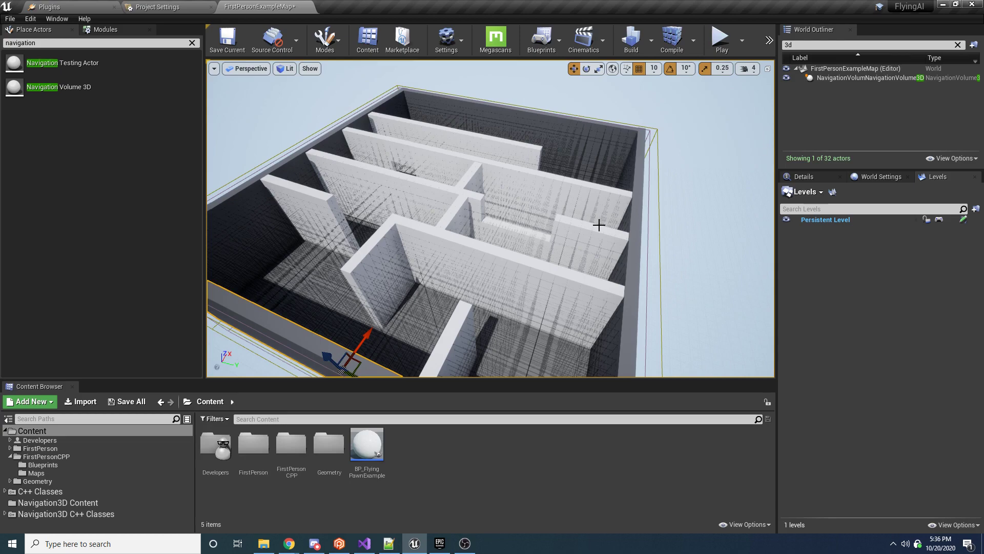
{"action": "right_click_drag", "start_coordinate": [680, 236], "coordinate": [644, 227]}
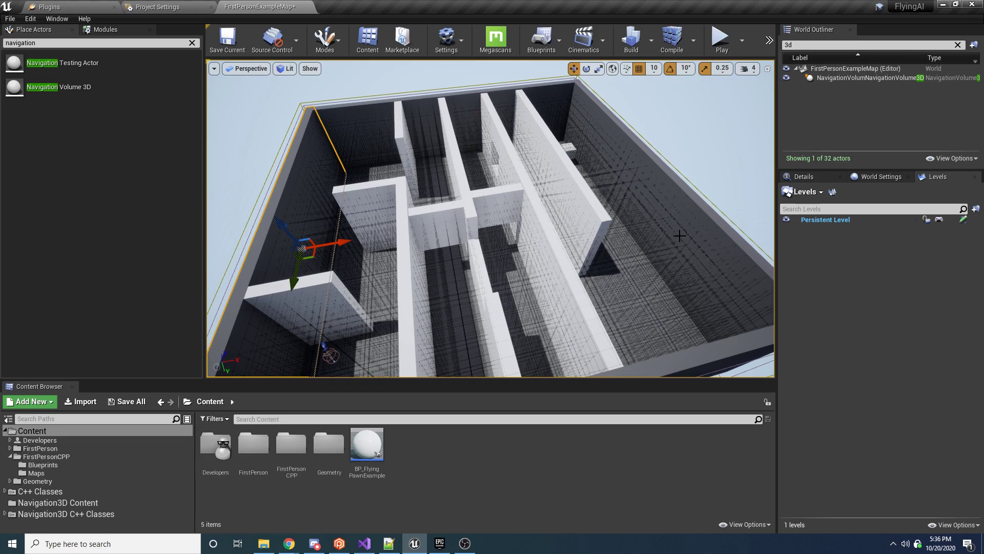
{"action": "right_click_drag", "start_coordinate": [679, 236], "coordinate": [733, 249]}
{"action": "right_click_drag", "start_coordinate": [594, 266], "coordinate": [670, 240]}
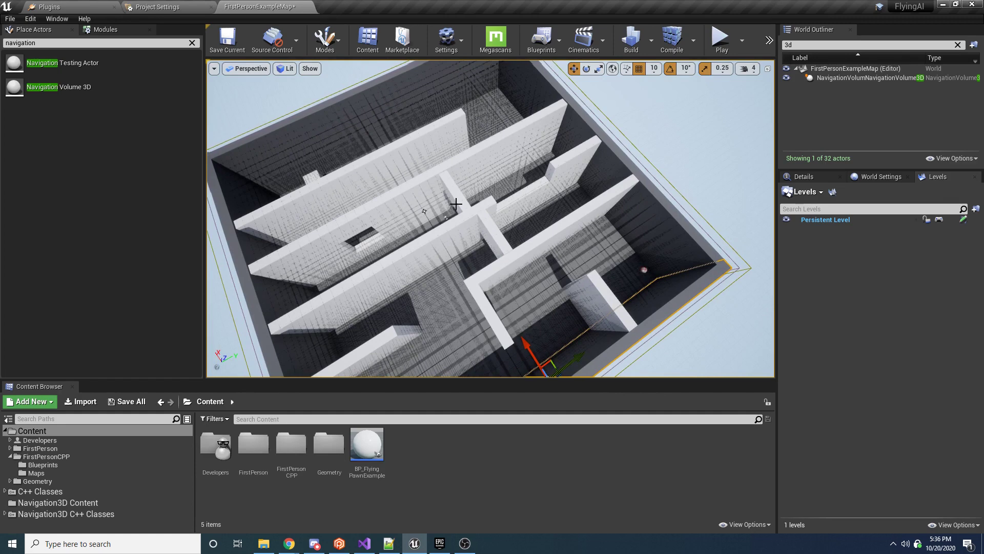
{"action": "right_click_drag", "start_coordinate": [300, 195], "coordinate": [308, 166]}
{"action": "right_click_drag", "start_coordinate": [490, 231], "coordinate": [427, 213]}
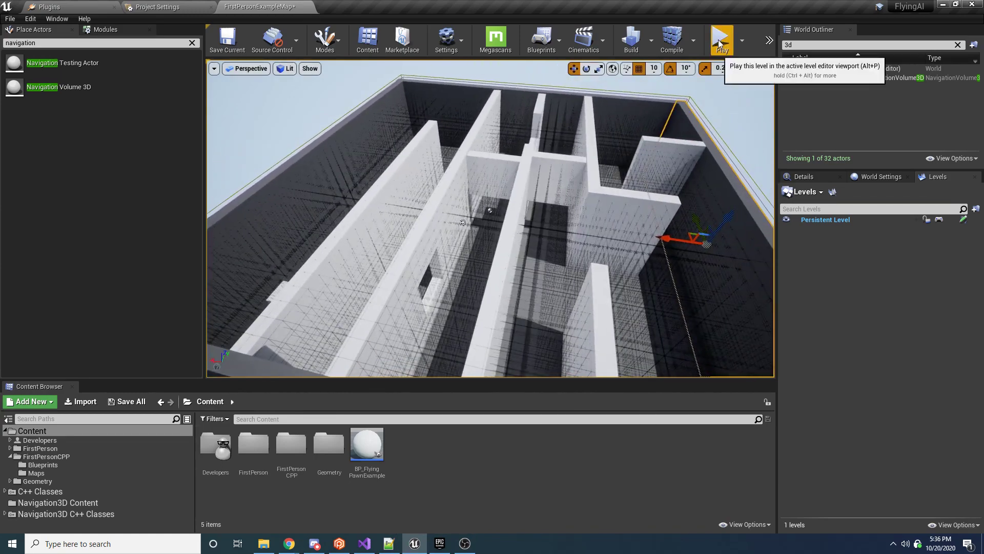
{"action": "left_click", "coordinate": [720, 44]}
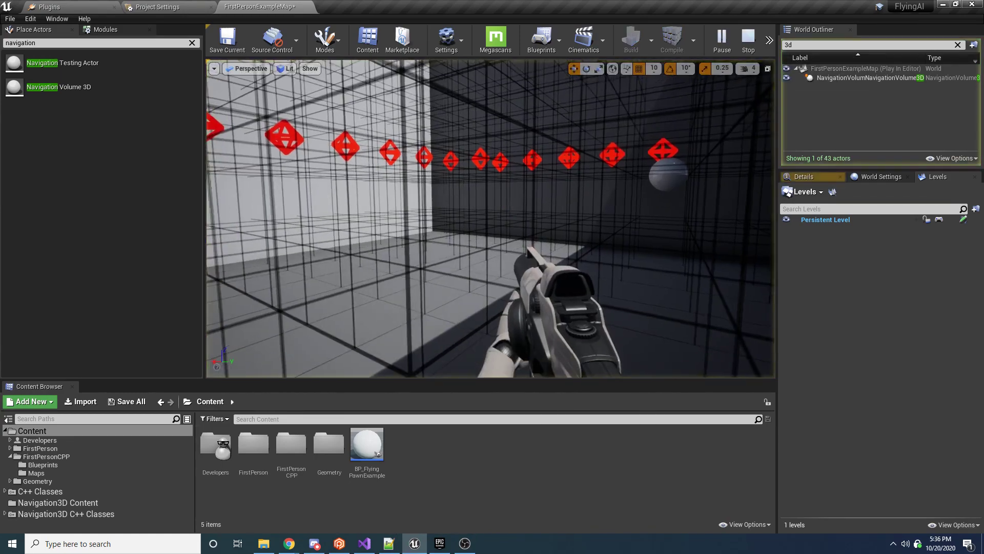
{"action": "key", "text": "Escape"}
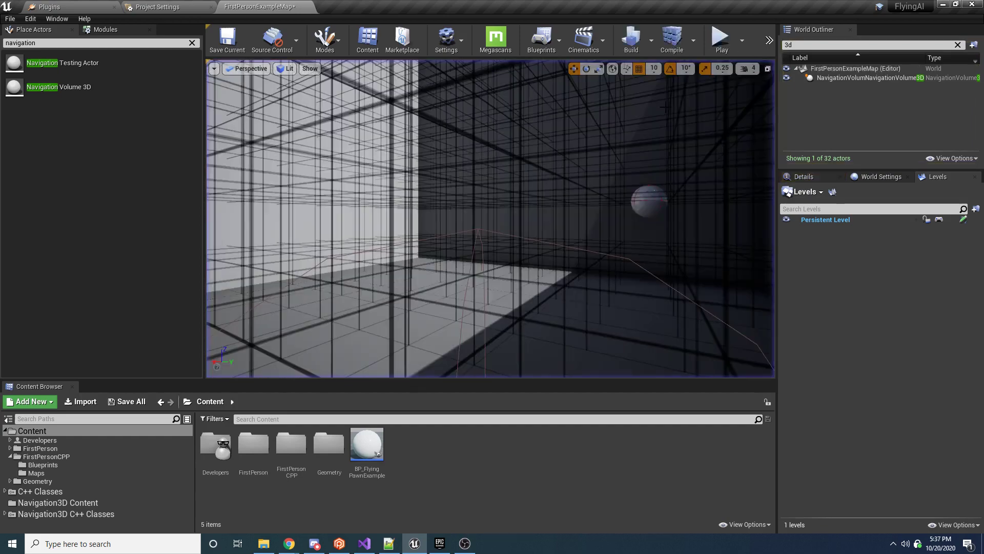
Reset the Min Shared Neighbors setting of the level's 3D navigation volume to its default of 0.
{"action": "left_click", "coordinate": [835, 78]}
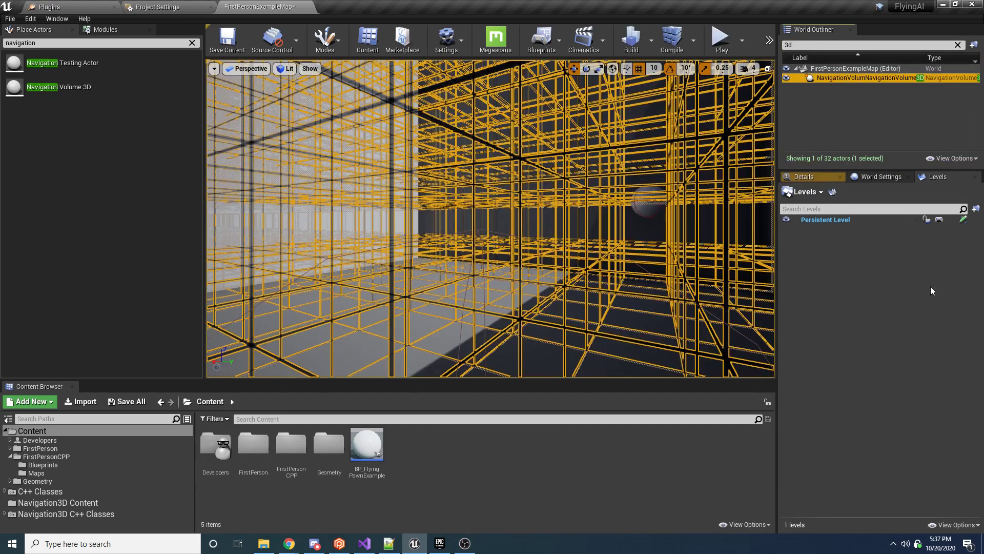
{"action": "left_click", "coordinate": [828, 180]}
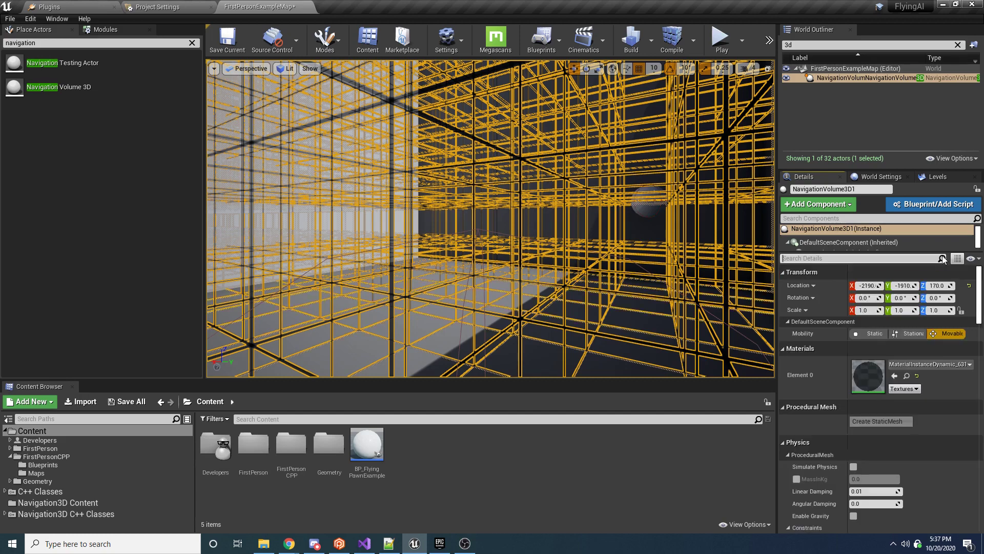
{"action": "scroll", "coordinate": [820, 297], "scroll_direction": "down", "scroll_amount": 10}
{"action": "scroll", "coordinate": [945, 423], "scroll_direction": "down", "scroll_amount": 8}
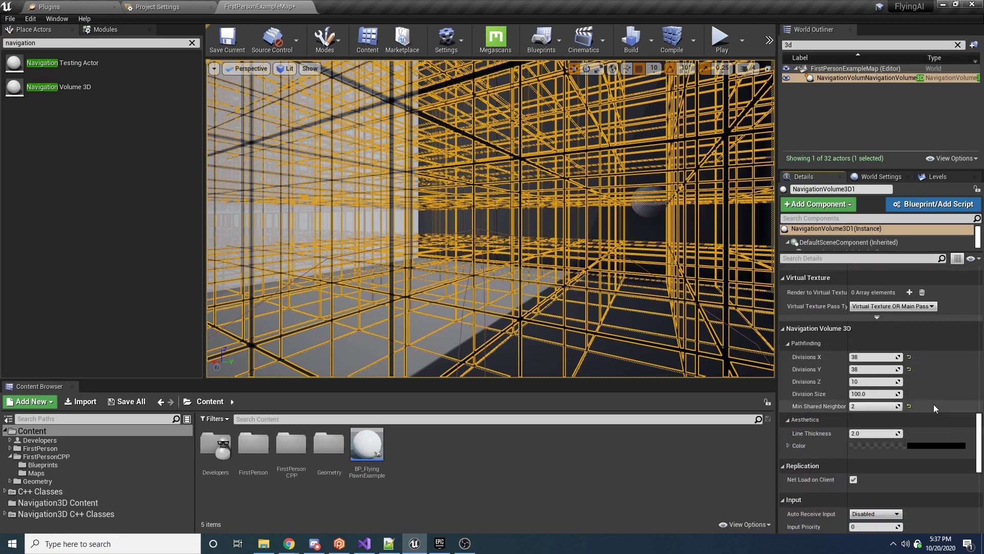
{"action": "left_click", "coordinate": [908, 406]}
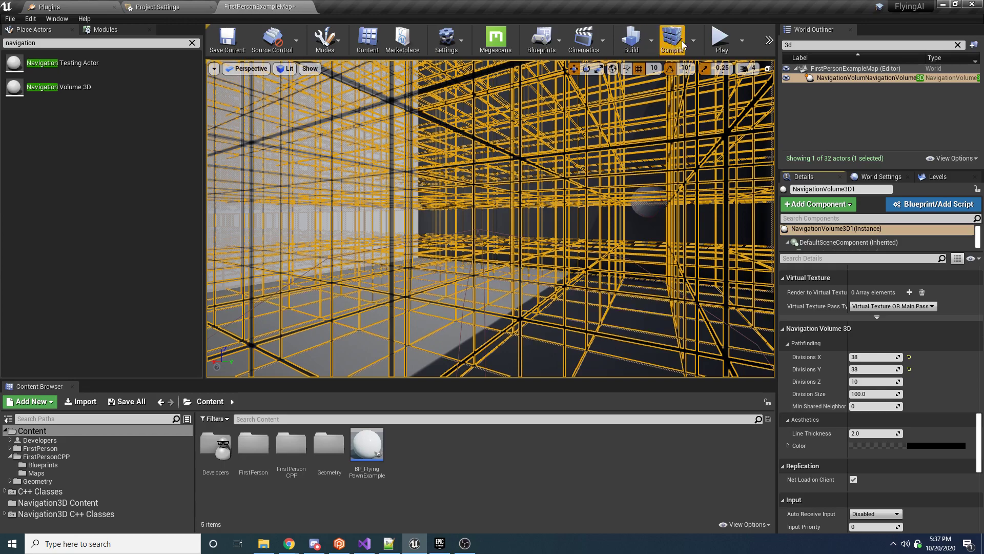
Play-test the level with the reset neighbor setting, inspect the red path markers around the walls, and end the session.
{"action": "left_click", "coordinate": [720, 41]}
{"action": "right_click_drag", "start_coordinate": [577, 222], "coordinate": [389, 338]}
{"action": "key", "text": "e"}
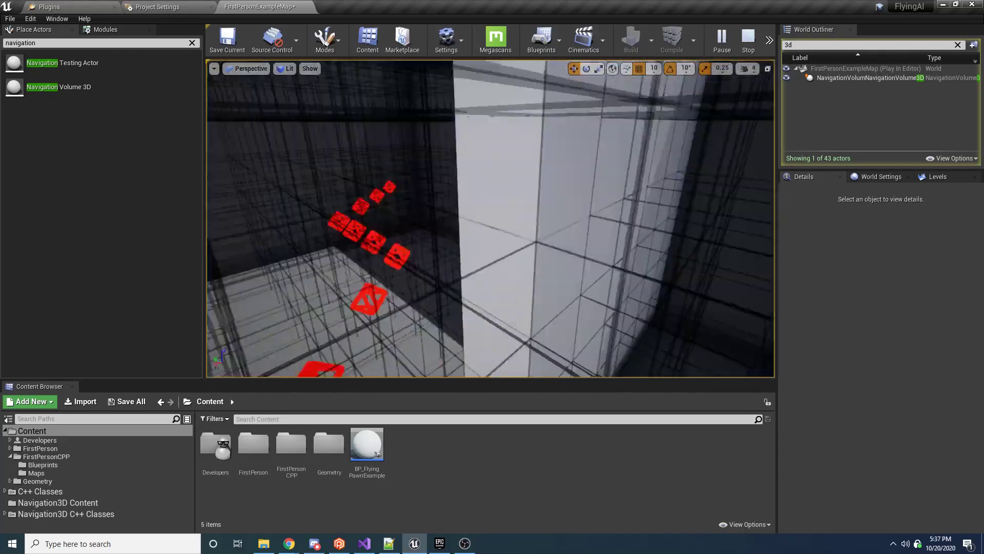
{"action": "mouse_move", "coordinate": [424, 245]}
{"action": "right_mouse_down"}
{"action": "mouse_move", "coordinate": [429, 234]}
{"action": "mouse_move", "coordinate": [424, 245]}
{"action": "right_mouse_up"}
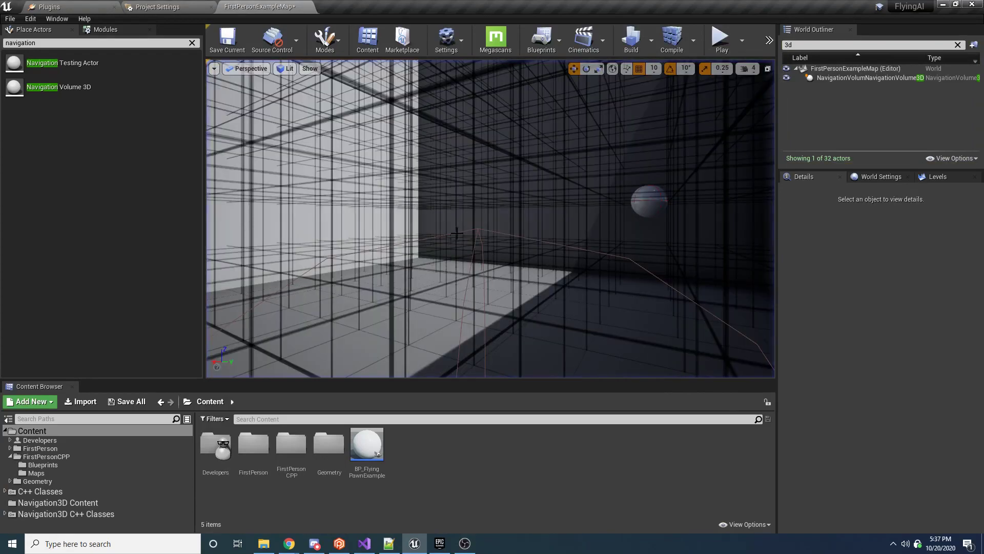
{"action": "key", "text": "Escape"}
Find Navigation Volume 3D among the placeable actors with "navi", place a second one at the arena, and delete it.
{"action": "mouse_move", "coordinate": [446, 218]}
{"action": "right_mouse_down"}
{"action": "mouse_move", "coordinate": [436, 220]}
{"action": "mouse_move", "coordinate": [446, 218]}
{"action": "right_mouse_up"}
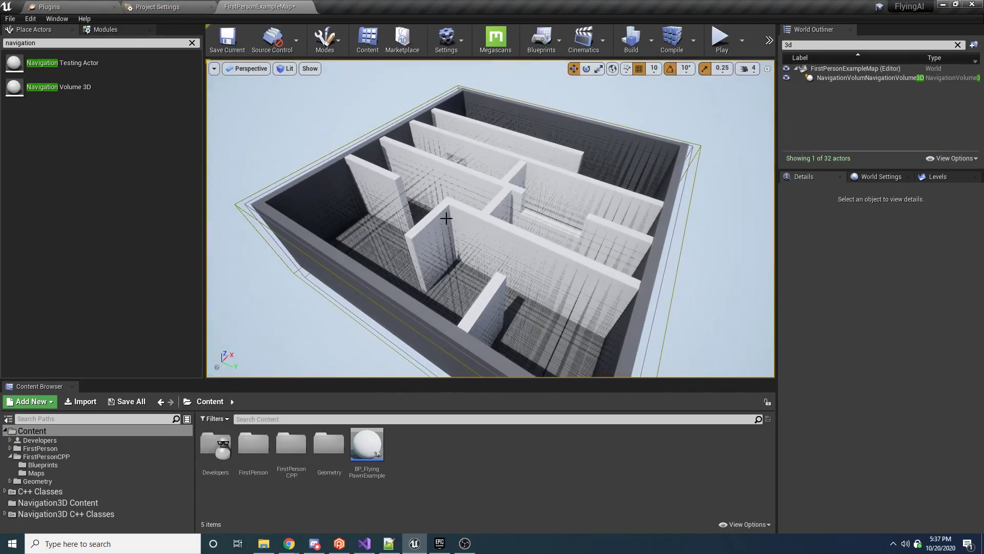
{"action": "left_click", "coordinate": [192, 43]}
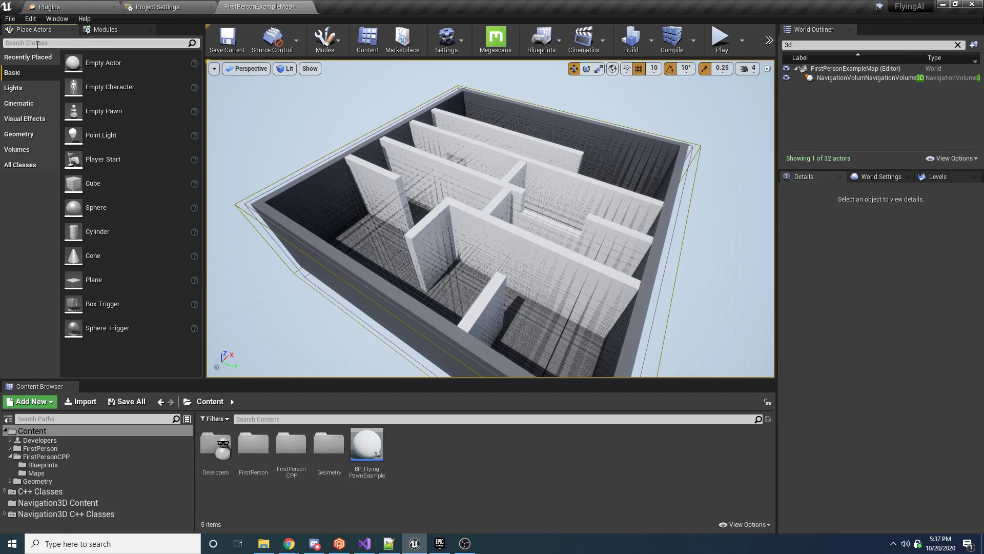
{"action": "type", "text": "navia"}
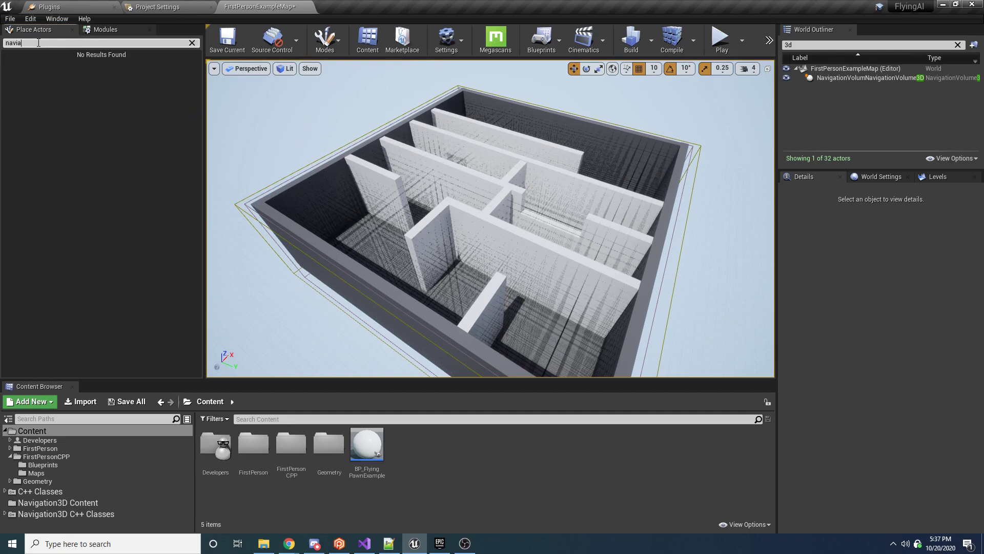
{"action": "key", "text": "BackSpace"}
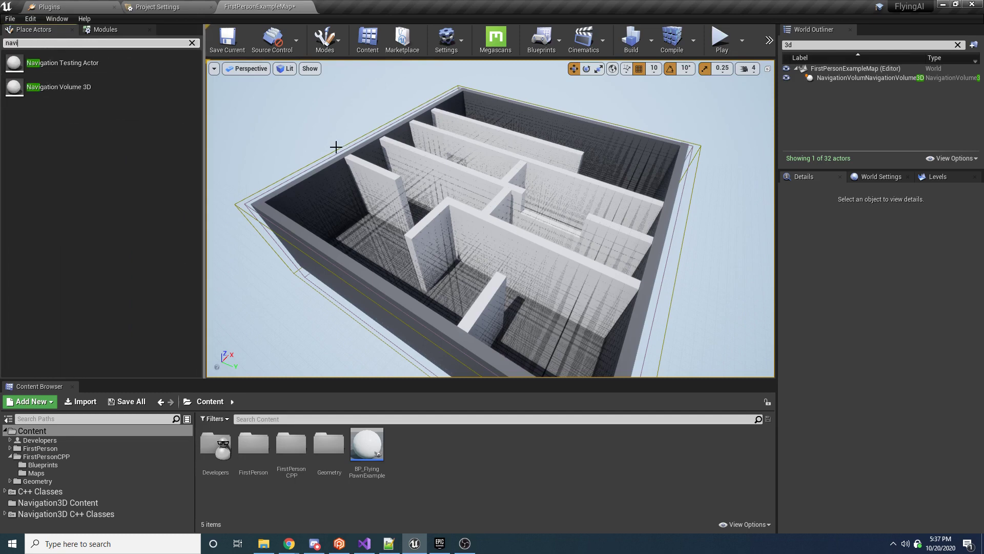
{"action": "left_click_drag", "start_coordinate": [38, 88], "coordinate": [340, 205]}
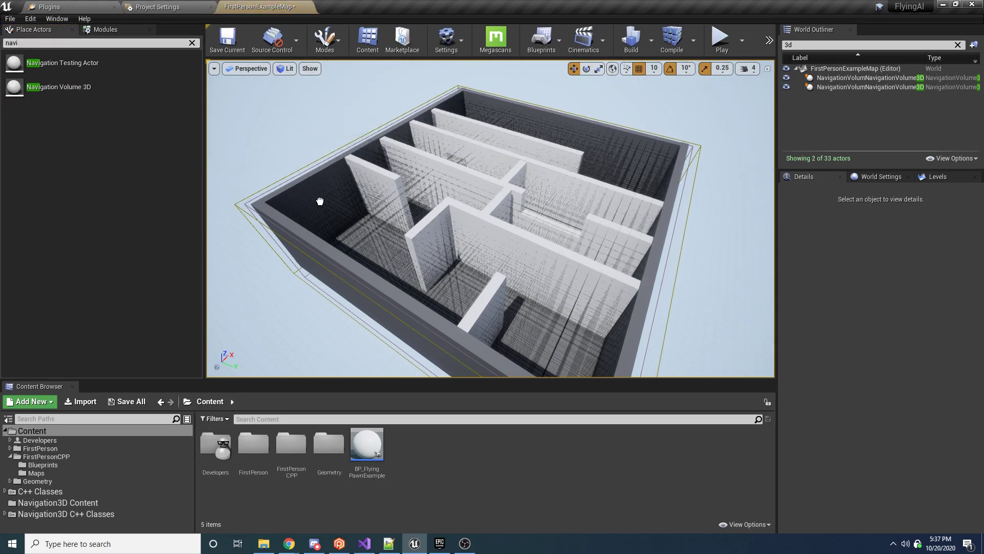
{"action": "left_click_drag", "start_coordinate": [277, 254], "coordinate": [280, 258]}
{"action": "right_click_drag", "start_coordinate": [281, 258], "coordinate": [477, 178]}
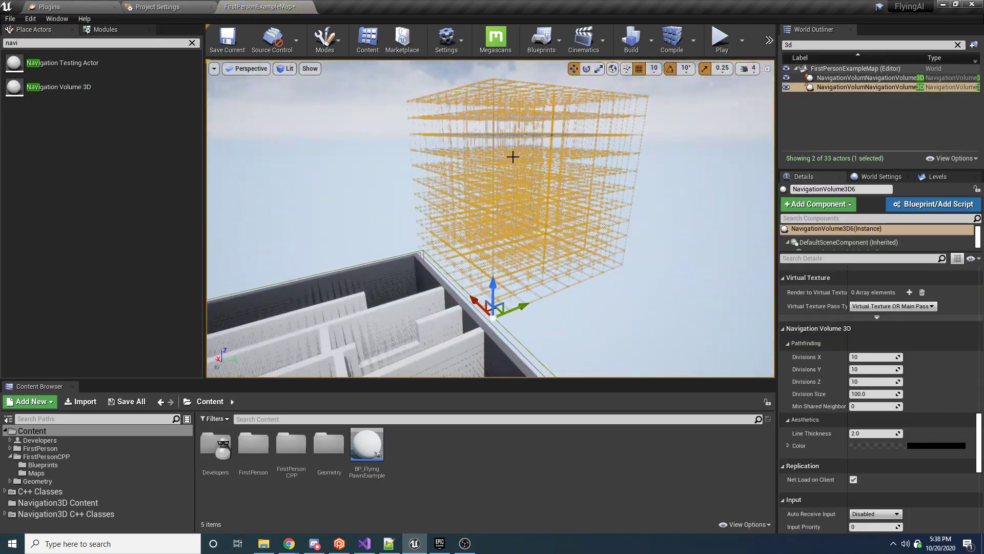
{"action": "right_click_drag", "start_coordinate": [520, 154], "coordinate": [459, 205]}
{"action": "key", "text": "f"}
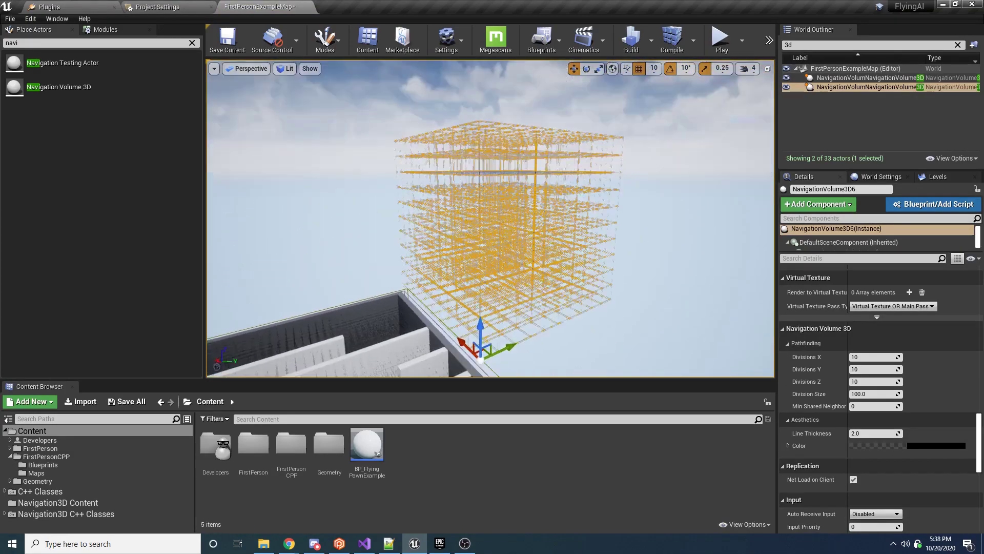
{"action": "key", "text": "Delete"}
Filter the World Outliner by "3d" and select the arena's navigation volume.
{"action": "right_click_drag", "start_coordinate": [564, 261], "coordinate": [372, 332]}
{"action": "key", "text": "w"}
{"action": "right_click_drag", "start_coordinate": [487, 203], "coordinate": [715, 226]}
{"action": "right_click_drag", "start_coordinate": [553, 233], "coordinate": [382, 149]}
{"action": "key", "text": "w"}
{"action": "right_click_drag", "start_coordinate": [523, 187], "coordinate": [523, 195]}
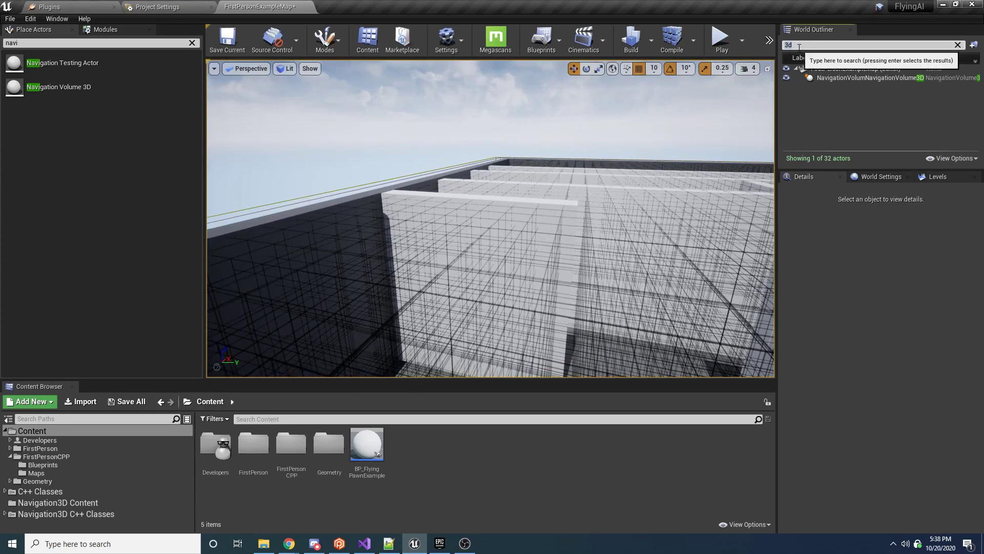
{"action": "key", "text": "BackSpace"}
{"action": "key", "text": "BackSpace"}
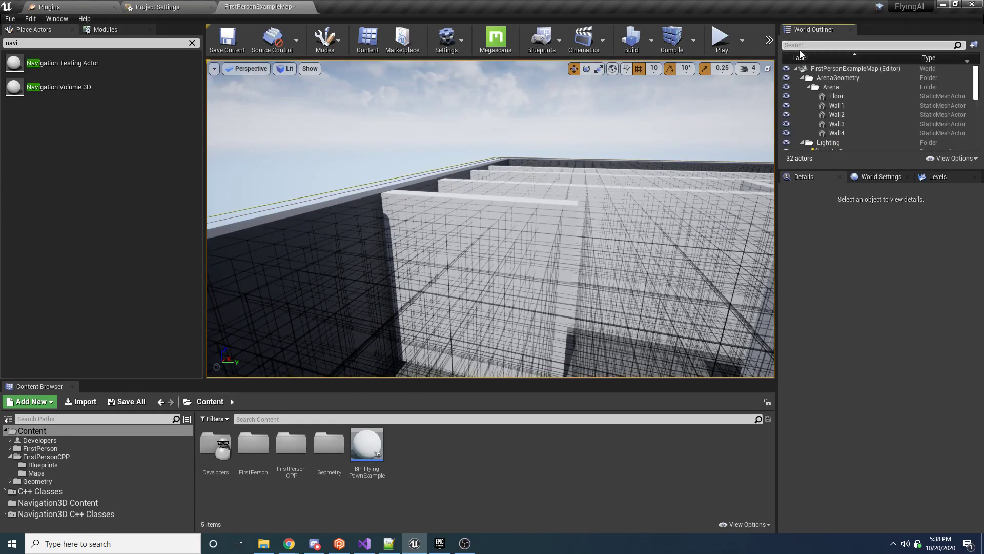
{"action": "type", "text": "3d"}
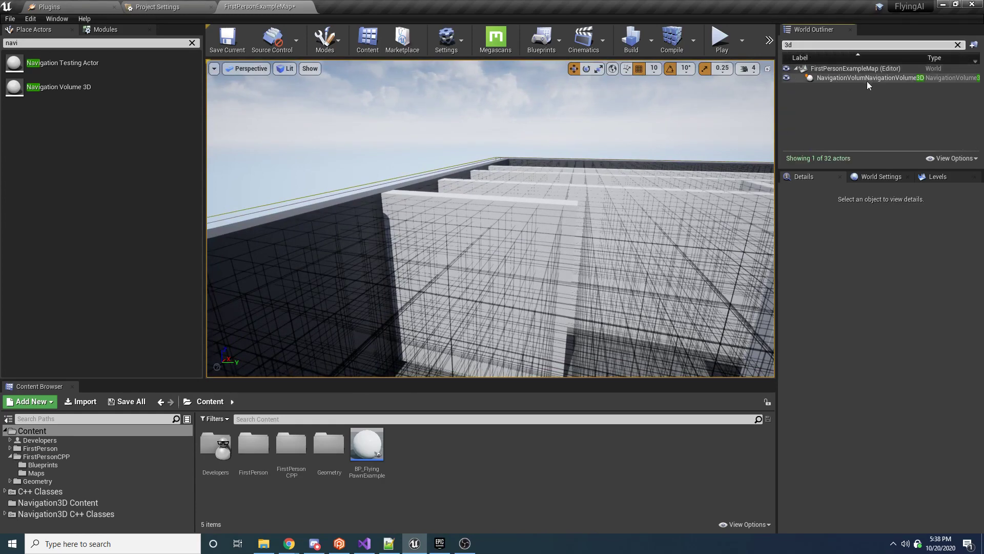
{"action": "left_click", "coordinate": [867, 80]}
Find the Navigation Volume 3D properties, collapse the Pathfinding group and show the Aesthetics settings.
{"action": "right_click_drag", "start_coordinate": [516, 203], "coordinate": [604, 224]}
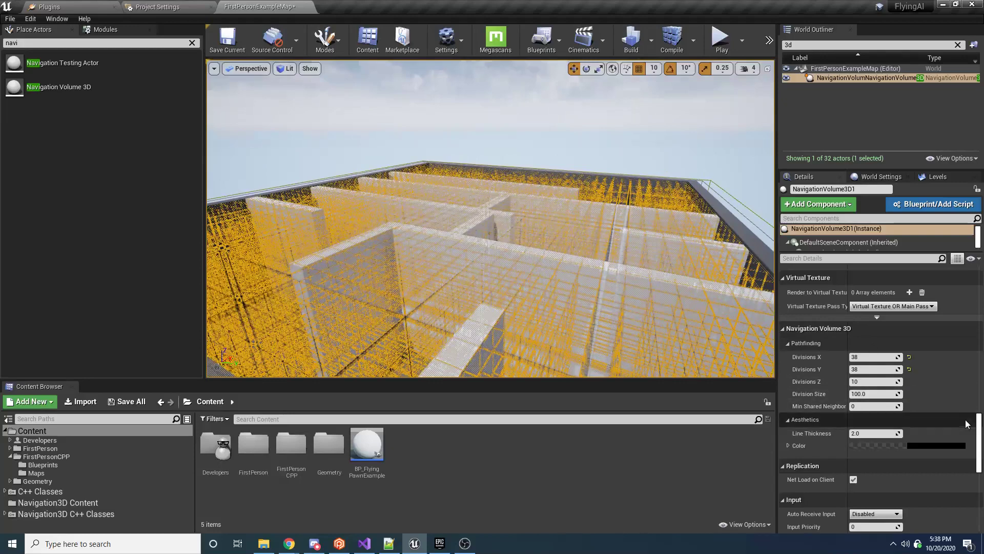
{"action": "left_click_drag", "start_coordinate": [981, 431], "coordinate": [976, 406]}
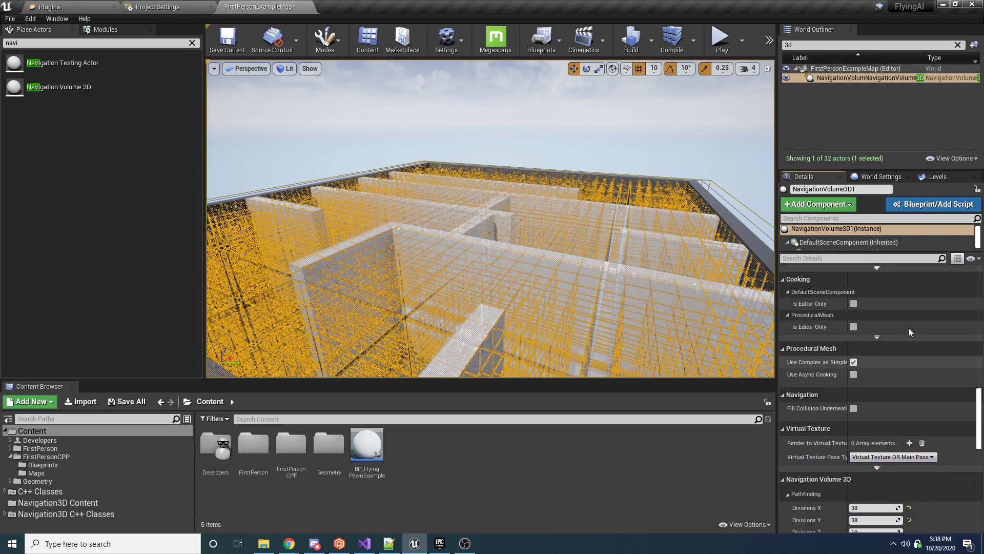
{"action": "scroll", "coordinate": [832, 350], "scroll_direction": "down", "scroll_amount": 3}
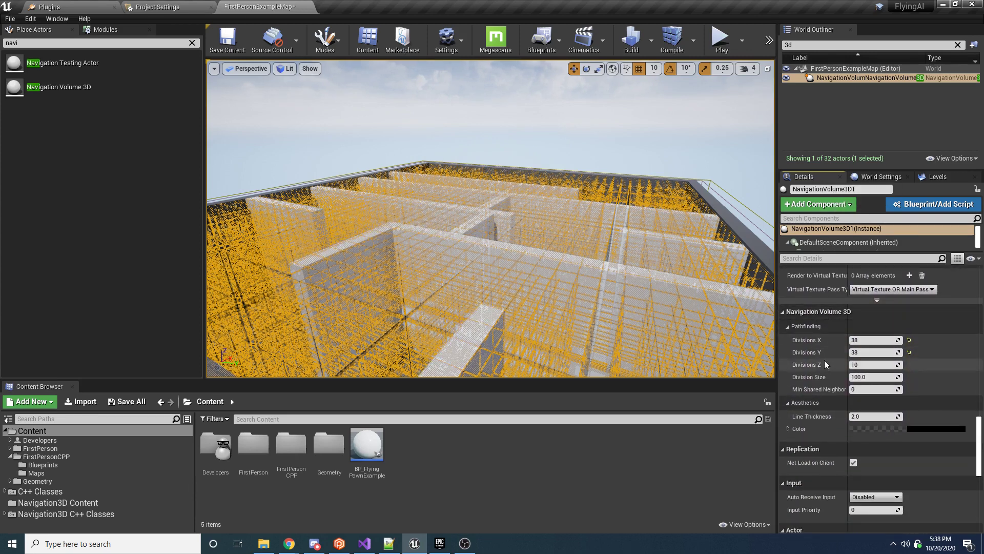
{"action": "left_click", "coordinate": [788, 327]}
{"action": "left_click", "coordinate": [788, 342]}
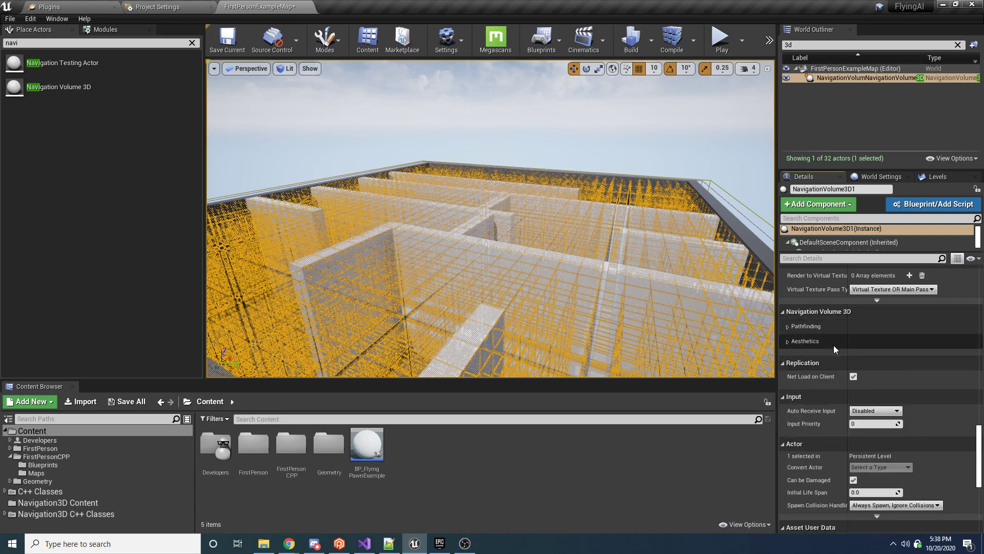
{"action": "left_click", "coordinate": [787, 341]}
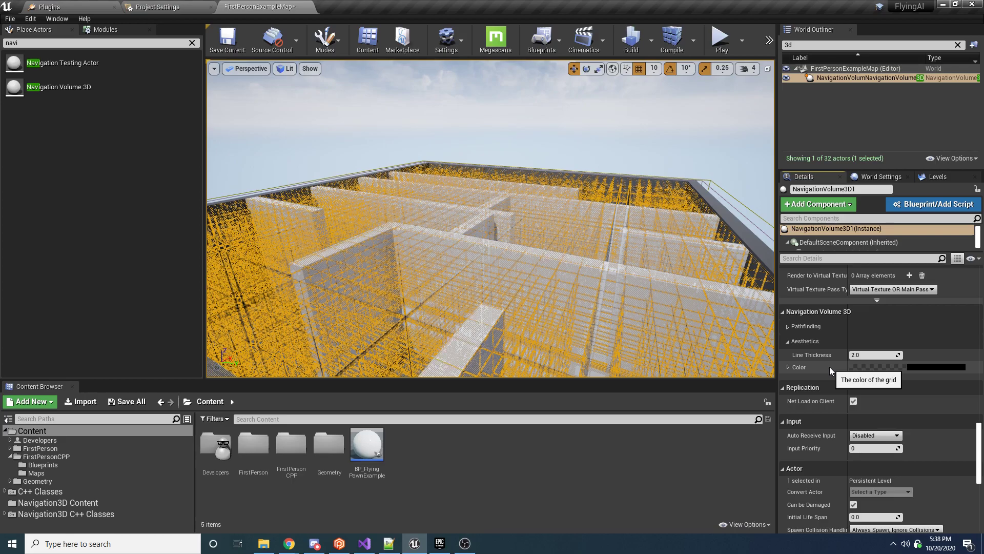
Set the navigation grid's Line Thickness to 10 and look at the grid up close.
{"action": "right_click_drag", "start_coordinate": [554, 259], "coordinate": [590, 277]}
{"action": "key", "text": "w"}
{"action": "left_click", "coordinate": [877, 355]}
{"action": "type", "text": "10"}
{"action": "key", "text": "Return"}
{"action": "right_click_drag", "start_coordinate": [661, 328], "coordinate": [724, 336]}
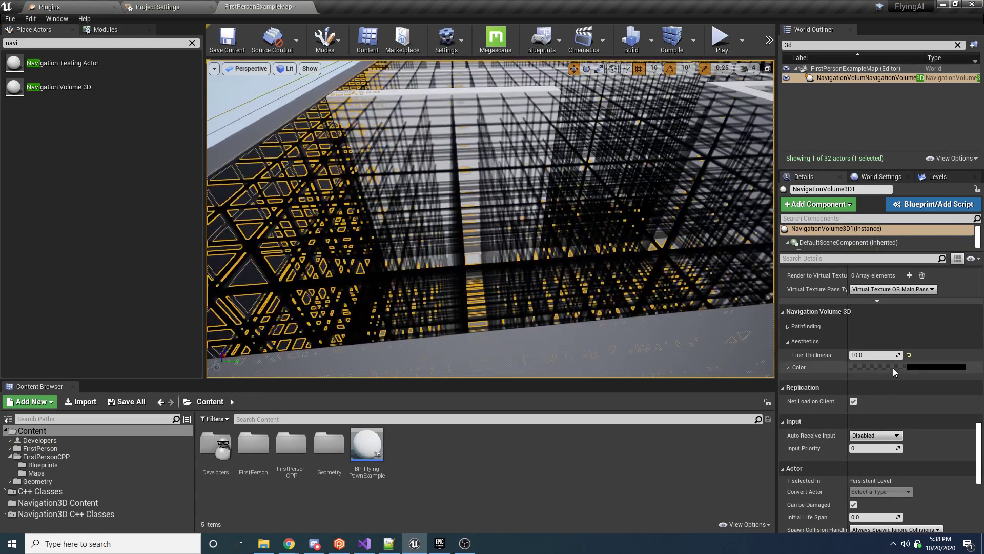
Change the navigation grid's color to cyan, hex sRGB 00B5C47F.
{"action": "left_click", "coordinate": [915, 368]}
{"action": "left_click_drag", "start_coordinate": [730, 365], "coordinate": [690, 334]}
{"action": "left_click_drag", "start_coordinate": [844, 372], "coordinate": [838, 336]}
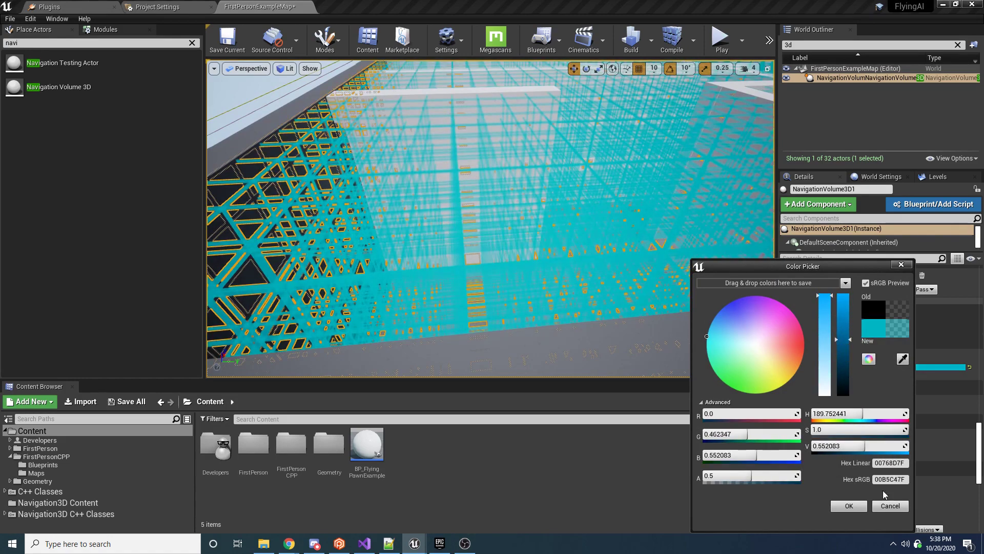
{"action": "left_click", "coordinate": [849, 505]}
{"action": "right_click_drag", "start_coordinate": [513, 220], "coordinate": [574, 213]}
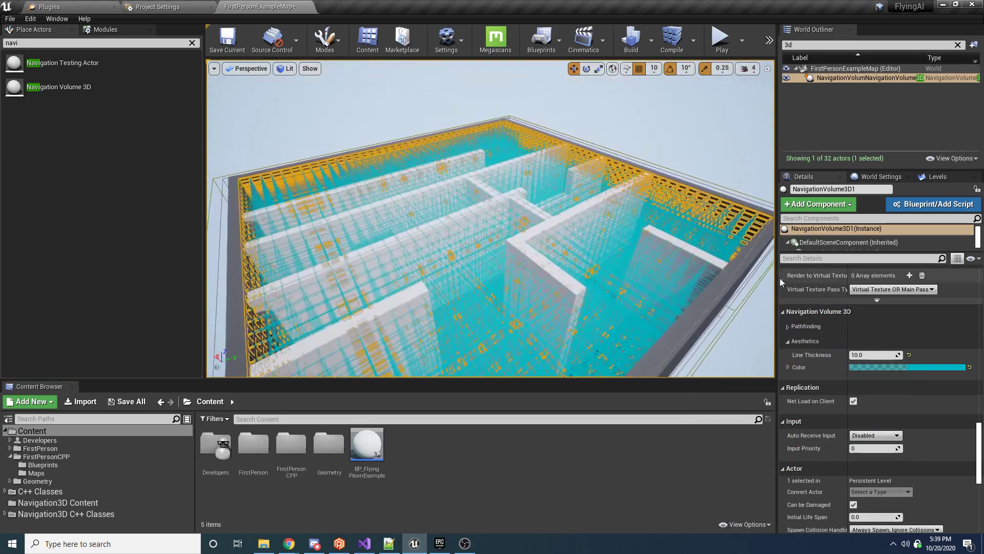
Find the "hidden" properties of the navigation volume, enable Actor Hidden In Game, and play-test the level.
{"action": "left_click", "coordinate": [810, 259]}
{"action": "type", "text": "hidden"}
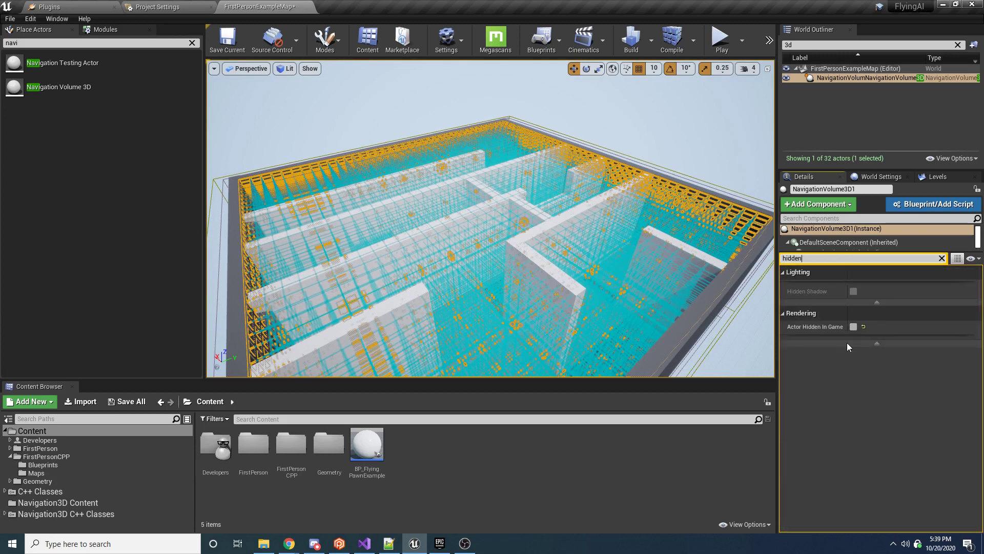
{"action": "left_click", "coordinate": [854, 327]}
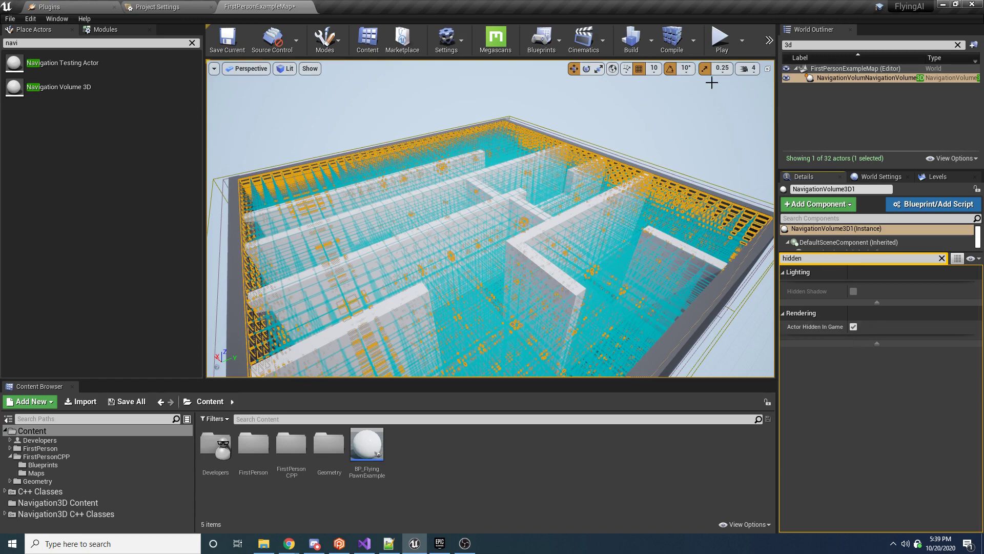
{"action": "left_click", "coordinate": [721, 38]}
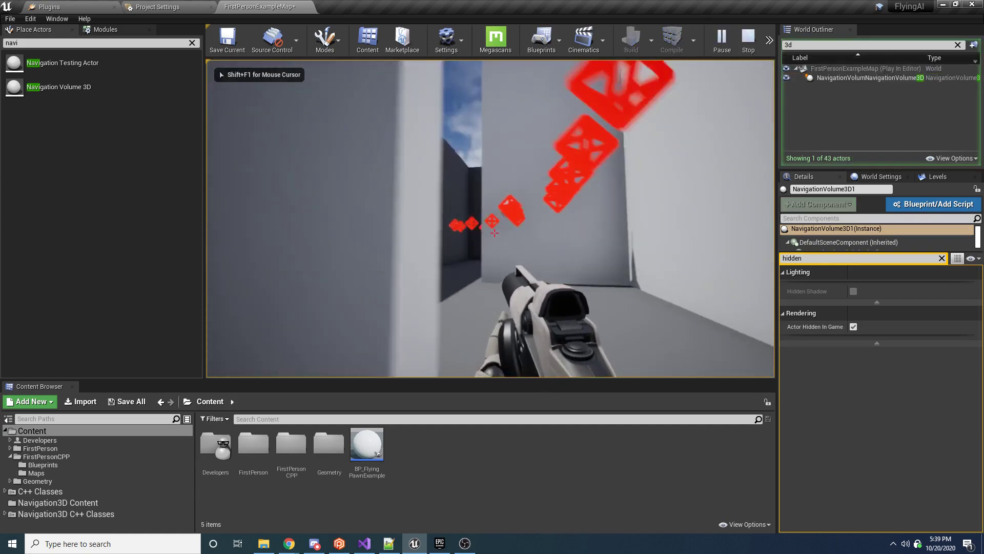
{"action": "key", "text": "Escape"}
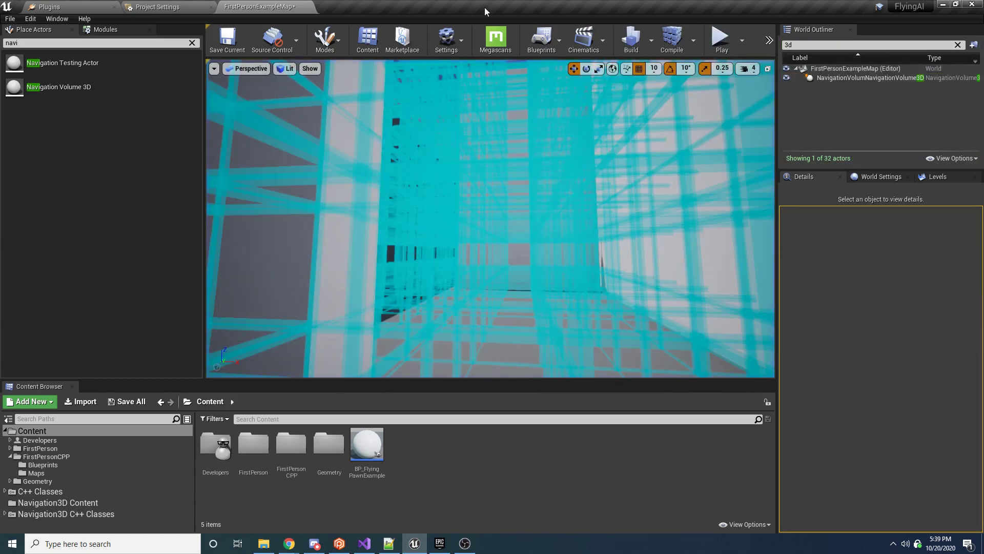
Select the navigation volume again and disable Actor Hidden In Game.
{"action": "left_click", "coordinate": [868, 78]}
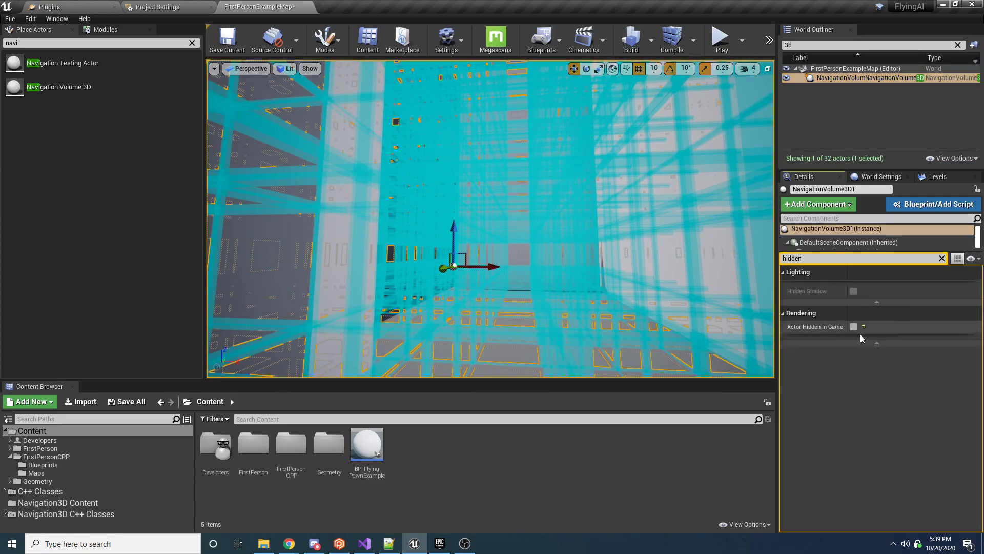
Play-test the level with the navigation grid visible in game, walk through the arena, and end the session.
{"action": "left_click", "coordinate": [719, 45]}
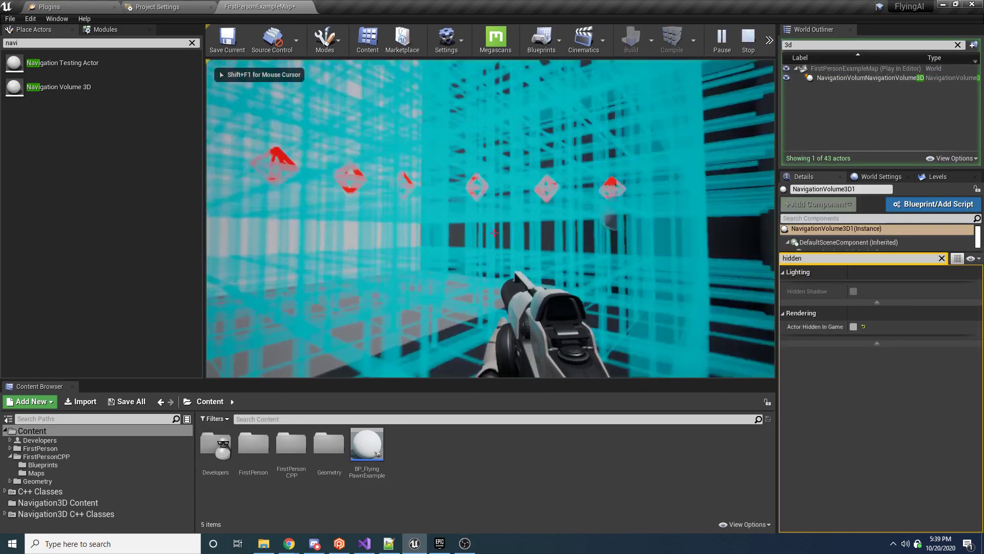
{"action": "key", "text": "w"}
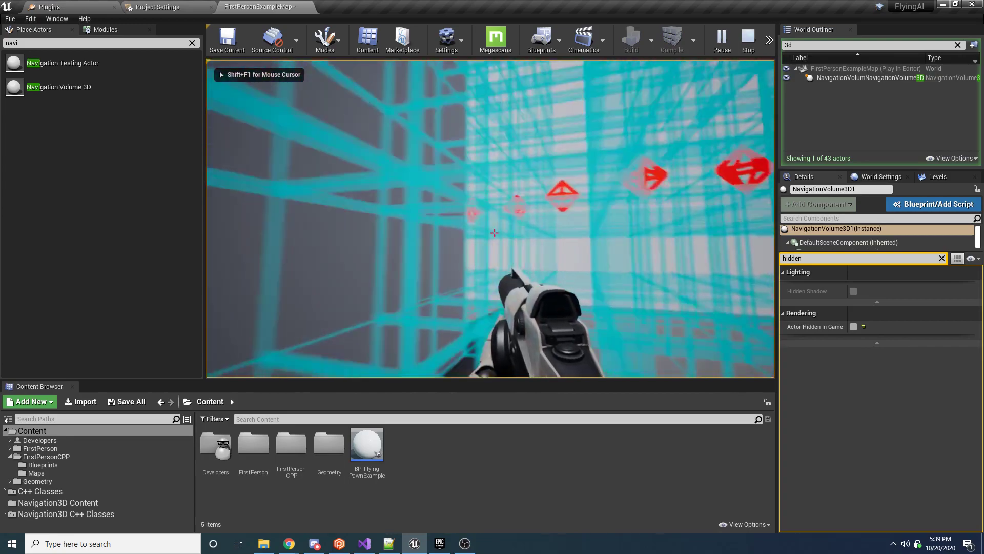
{"action": "key", "text": "w"}
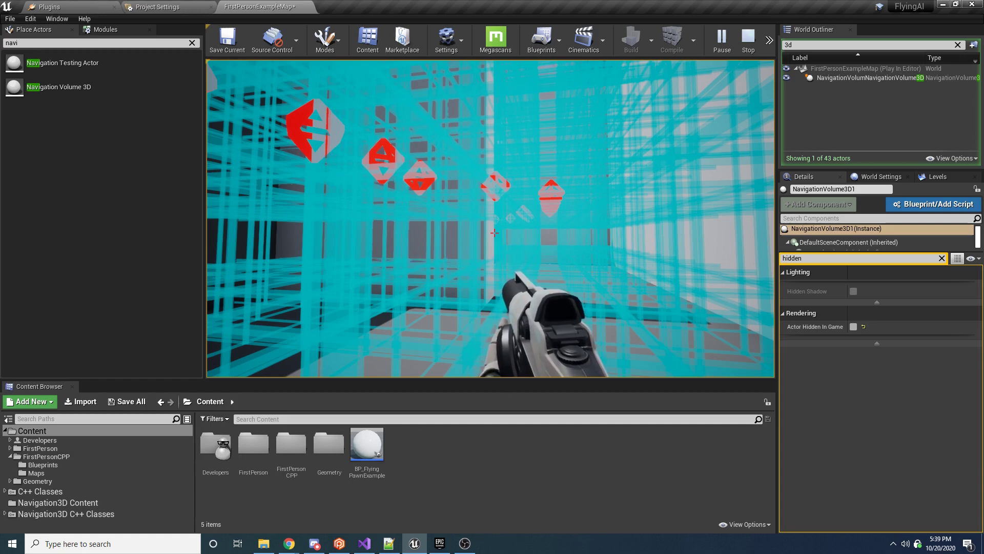
{"action": "key", "text": "Escape"}
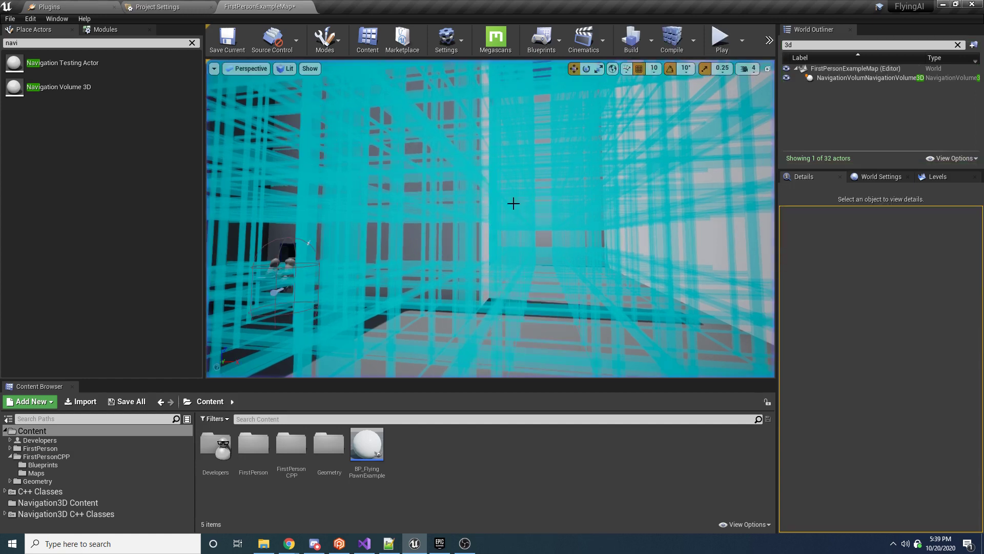
Select the navigation volume, enable Actor Hidden In Game, and clear the property filter.
{"action": "left_click", "coordinate": [830, 78]}
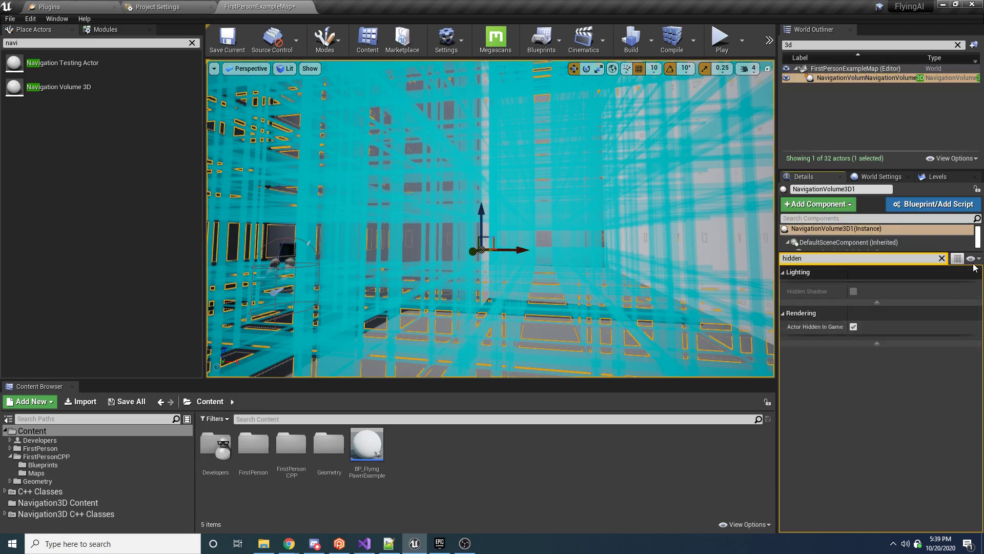
{"action": "left_click", "coordinate": [941, 258]}
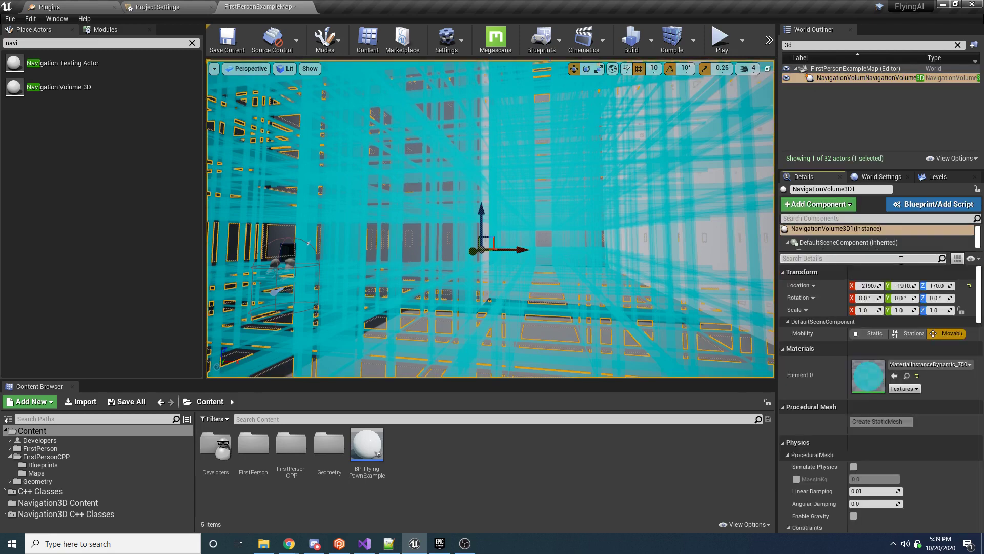
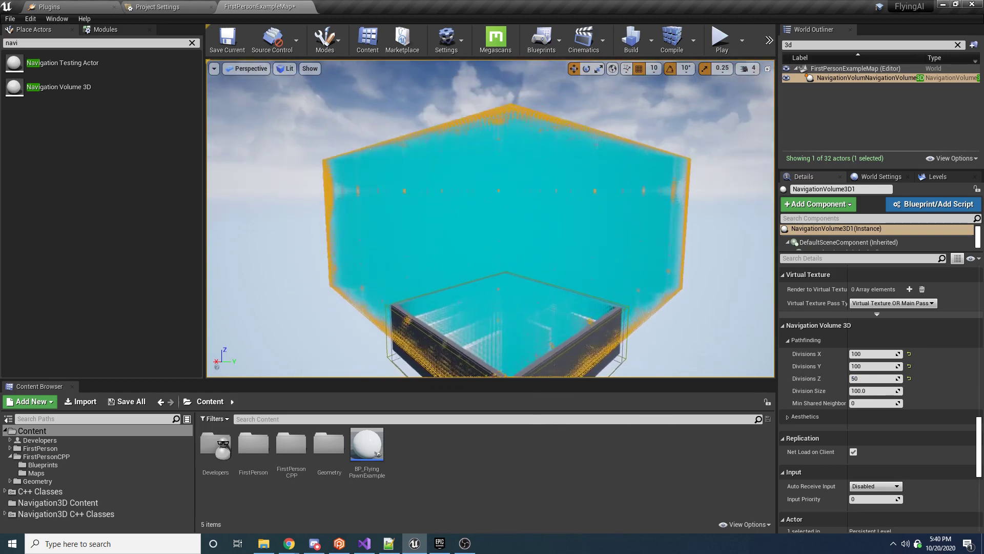
Look over the enlarged navigation volume from outside, then play-test the level and follow the path markers above the walls.
{"action": "right_click_drag", "start_coordinate": [451, 193], "coordinate": [439, 205]}
{"action": "key", "text": "w"}
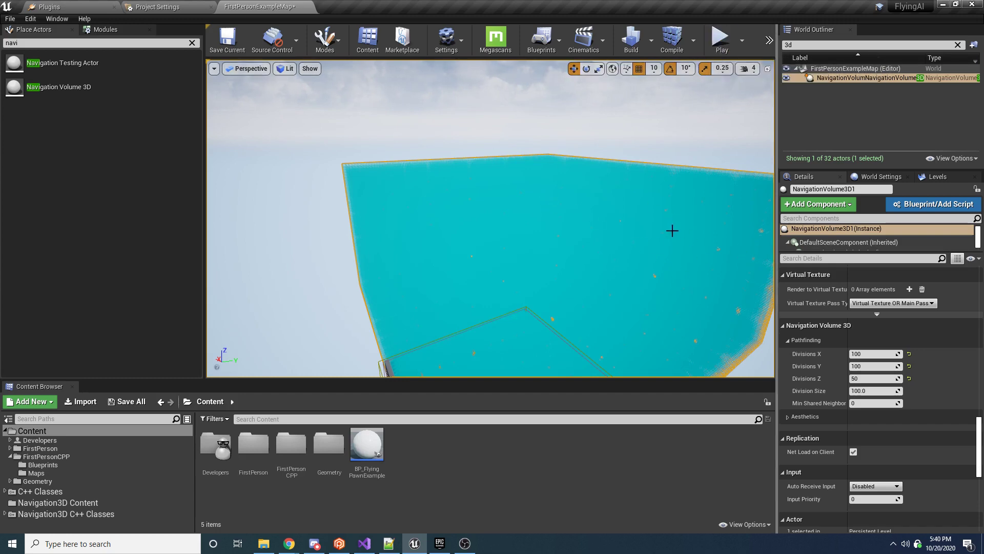
{"action": "right_click_drag", "start_coordinate": [680, 234], "coordinate": [718, 289]}
{"action": "left_click", "coordinate": [713, 37]}
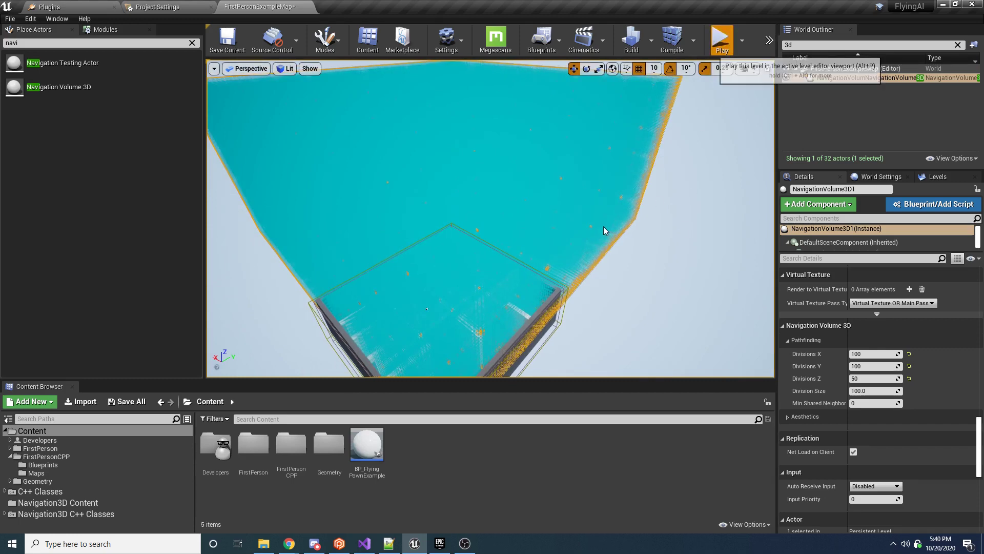
{"action": "key", "text": "alt+p"}
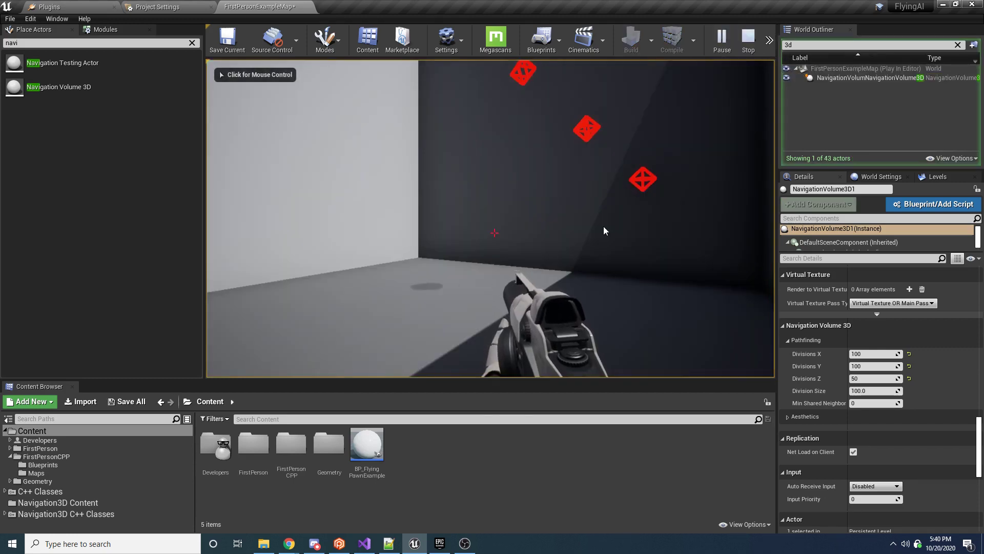
{"action": "left_click", "coordinate": [604, 226]}
{"action": "key", "text": "w"}
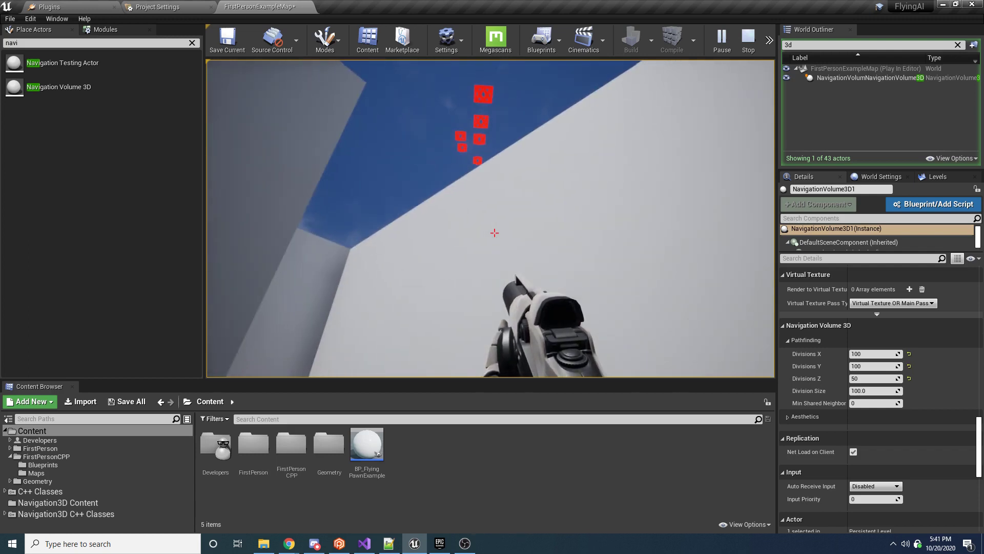
Eject from the player to inspect the path around the arena with a free camera, possess the player again, and end the play session.
{"action": "key", "text": "F8"}
{"action": "right_click_drag", "start_coordinate": [300, 139], "coordinate": [287, 287]}
{"action": "mouse_move", "coordinate": [294, 119]}
{"action": "right_mouse_down"}
{"action": "mouse_move", "coordinate": [369, 111]}
{"action": "mouse_move", "coordinate": [369, 136]}
{"action": "mouse_move", "coordinate": [292, 137]}
{"action": "right_mouse_up"}
{"action": "right_click_drag", "start_coordinate": [391, 136], "coordinate": [377, 153]}
{"action": "right_click_drag", "start_coordinate": [484, 218], "coordinate": [574, 187]}
{"action": "mouse_move", "coordinate": [537, 230]}
{"action": "right_mouse_down"}
{"action": "mouse_move", "coordinate": [436, 246]}
{"action": "mouse_move", "coordinate": [536, 243]}
{"action": "right_mouse_up"}
{"action": "key", "text": "F8"}
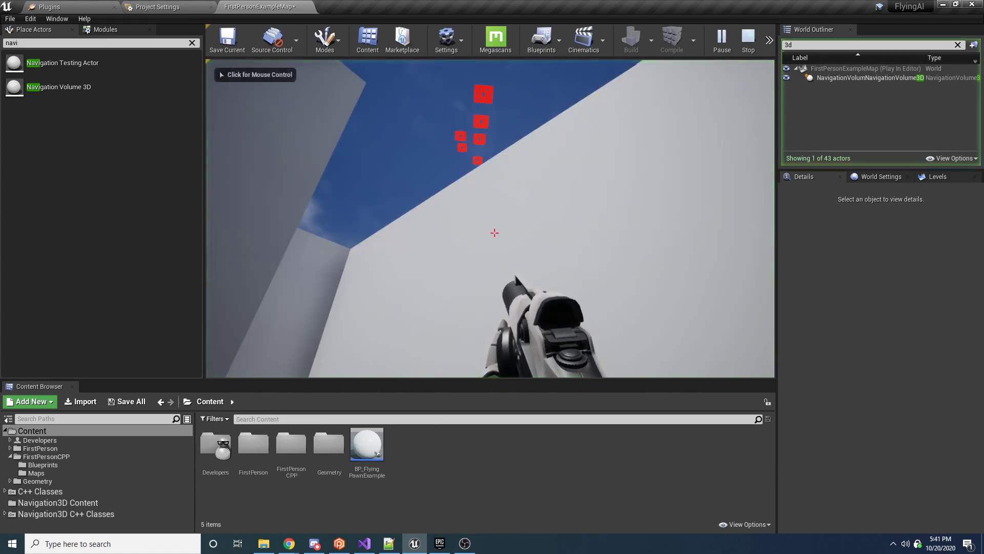
{"action": "key", "text": "Escape"}
{"action": "mouse_move", "coordinate": [518, 107]}
{"action": "right_mouse_down"}
{"action": "mouse_move", "coordinate": [515, 129]}
{"action": "mouse_move", "coordinate": [518, 107]}
{"action": "right_mouse_up"}
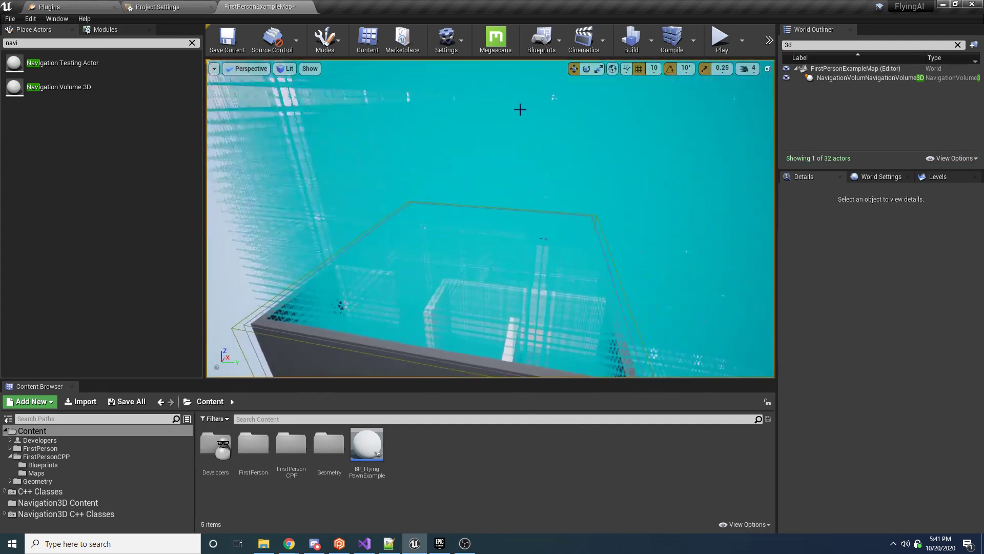
Select the navigation volume and set Divisions X to 38, Divisions Y to 38 and Divisions Z to 10.
{"action": "left_click", "coordinate": [866, 77]}
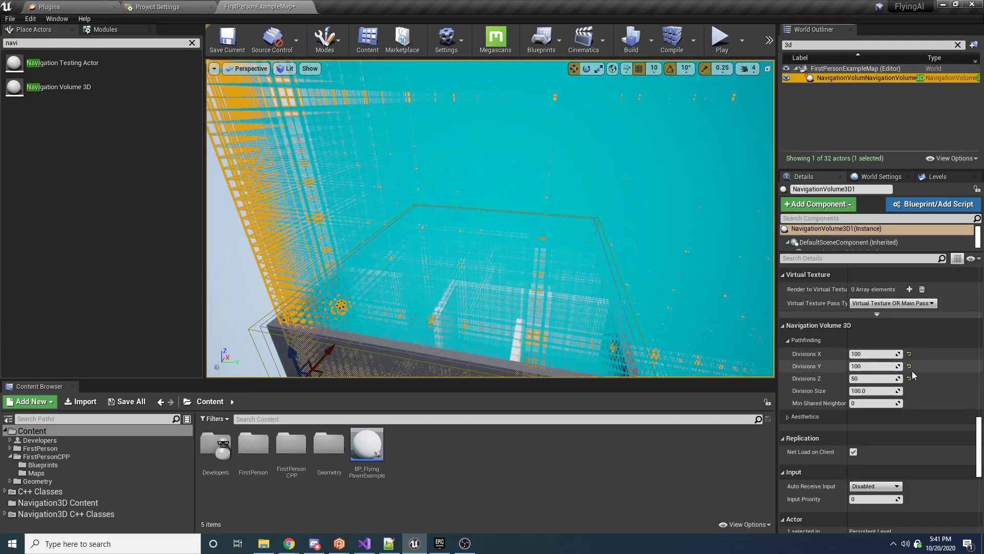
{"action": "left_click", "coordinate": [873, 353]}
{"action": "type", "text": "38"}
{"action": "key", "text": "Tab"}
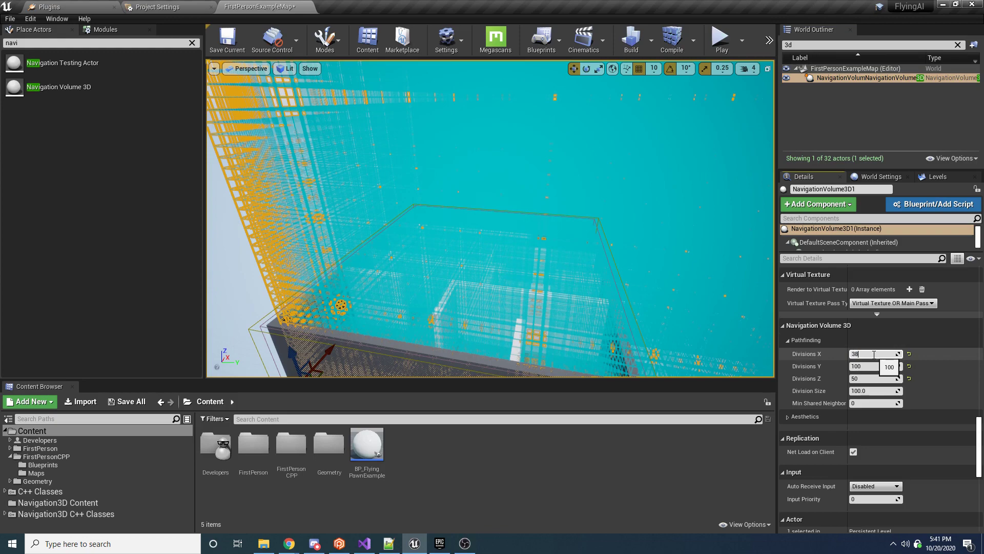
{"action": "type", "text": "1"}
{"action": "key", "text": "Tab"}
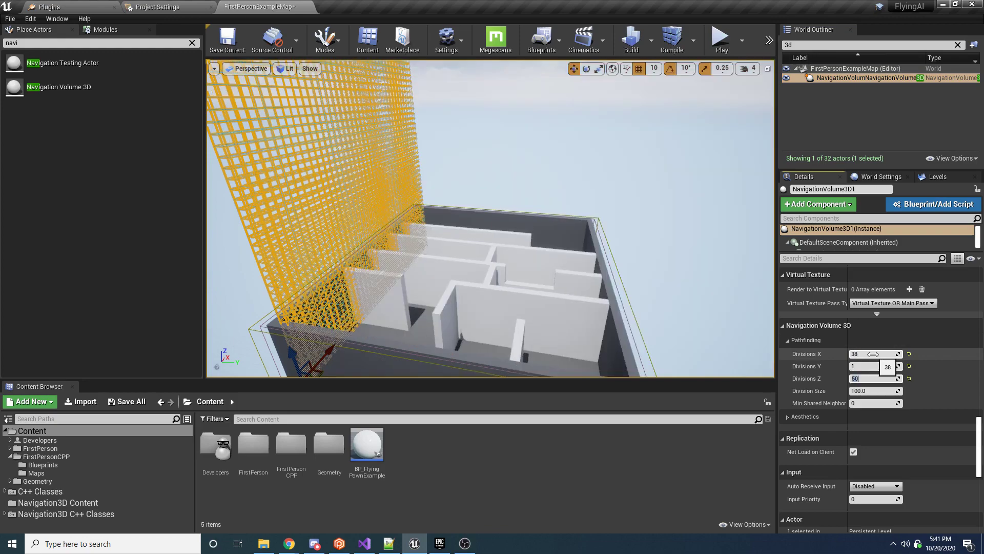
{"action": "left_click", "coordinate": [871, 365]}
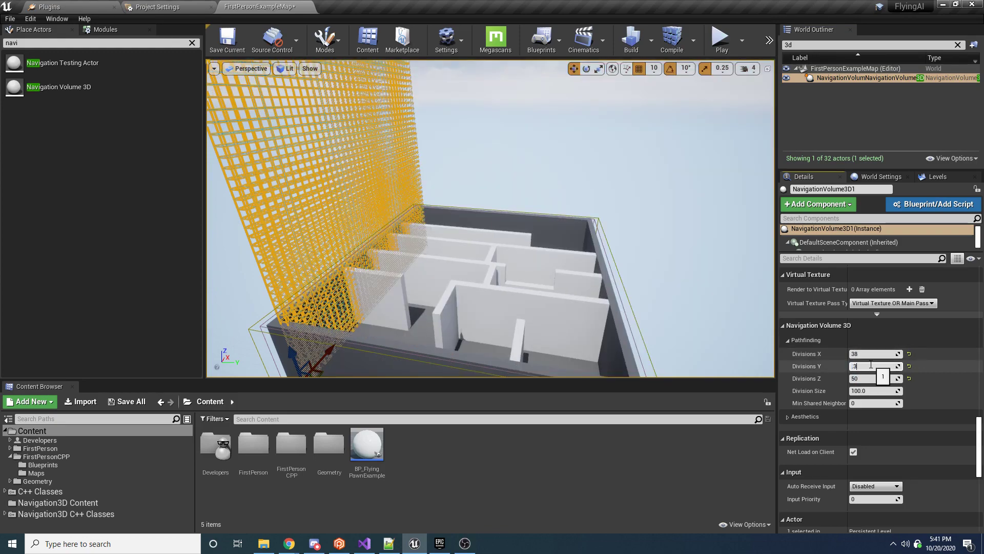
{"action": "key", "text": "Tab"}
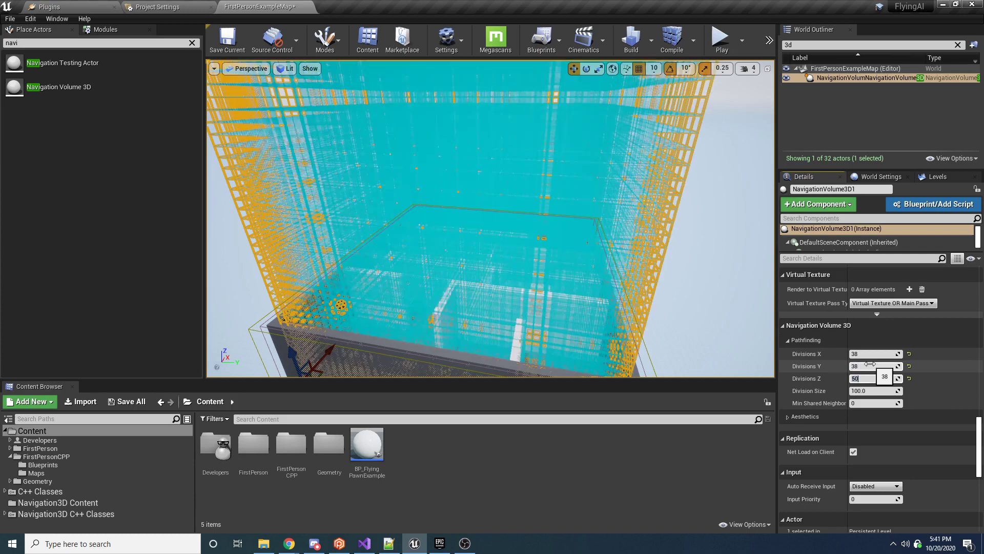
{"action": "type", "text": "10"}
{"action": "key", "text": "Return"}
{"action": "scroll", "coordinate": [668, 264], "scroll_direction": "up", "scroll_amount": 5}
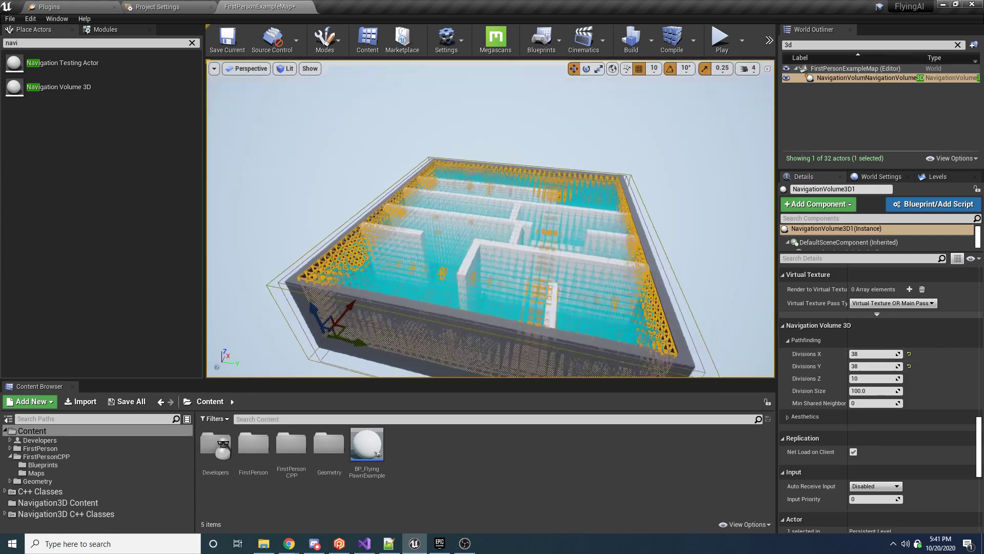
Set the navigation volume's Division Size to 50 and examine the denser grid up close.
{"action": "key", "text": "Tab"}
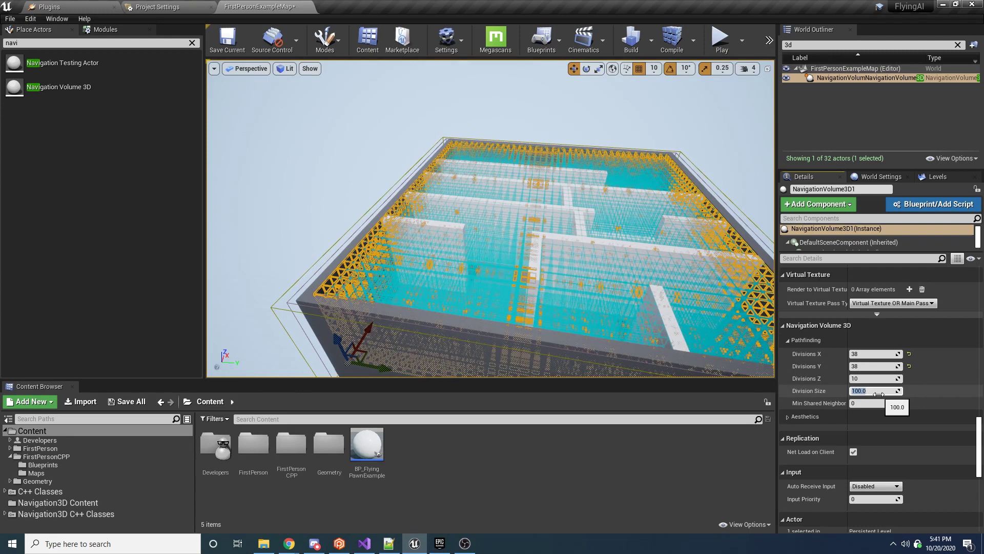
{"action": "type", "text": "50"}
{"action": "key", "text": "Return"}
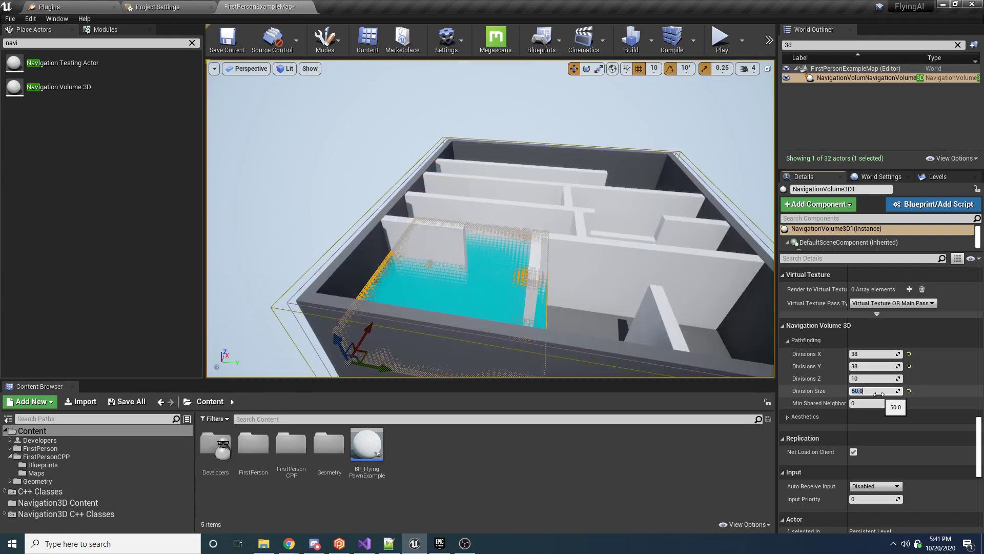
{"action": "key", "text": "w"}
{"action": "mouse_move", "coordinate": [491, 218]}
{"action": "right_mouse_down"}
{"action": "mouse_move", "coordinate": [338, 217]}
{"action": "mouse_move", "coordinate": [318, 246]}
{"action": "mouse_move", "coordinate": [299, 236]}
{"action": "mouse_move", "coordinate": [333, 241]}
{"action": "mouse_move", "coordinate": [491, 218]}
{"action": "right_mouse_up"}
{"action": "key", "text": "w"}
{"action": "key", "text": "a"}
Set the navigation grid's Line Thickness to 2 and examine the thinner lines between the walls.
{"action": "left_click", "coordinate": [786, 417]}
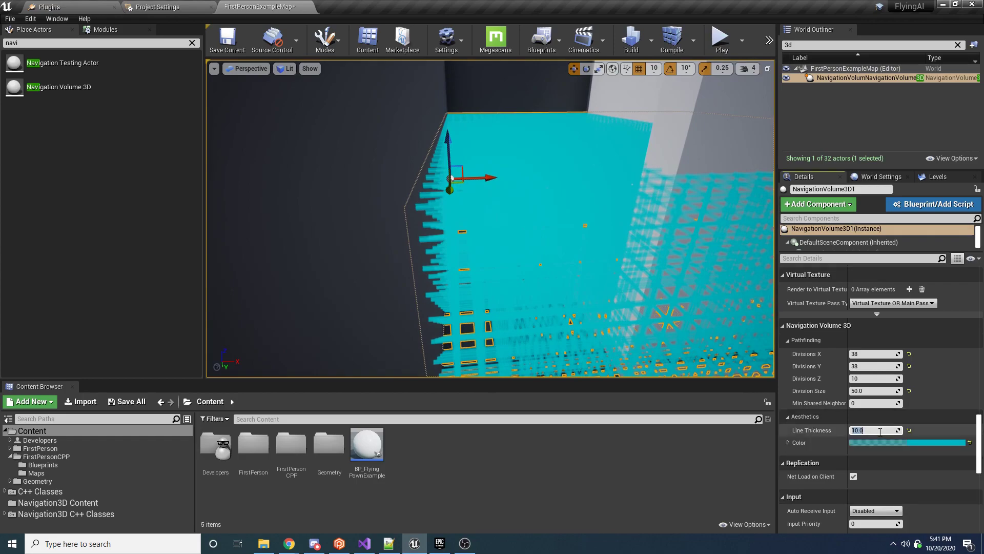
{"action": "left_click", "coordinate": [880, 431]}
{"action": "right_click_drag", "start_coordinate": [426, 240], "coordinate": [450, 242]}
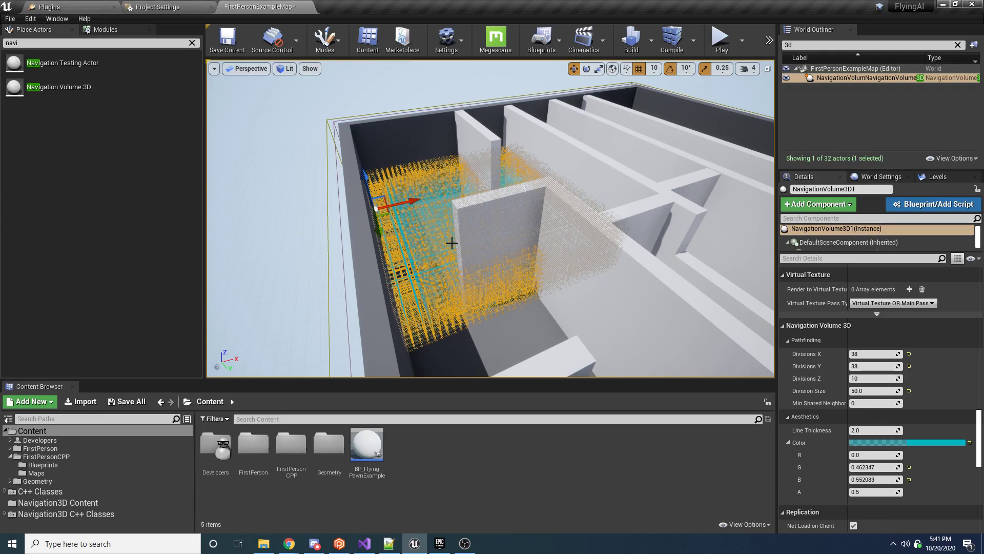
{"action": "right_click_drag", "start_coordinate": [442, 219], "coordinate": [446, 217]}
{"action": "right_click_drag", "start_coordinate": [520, 239], "coordinate": [519, 239]}
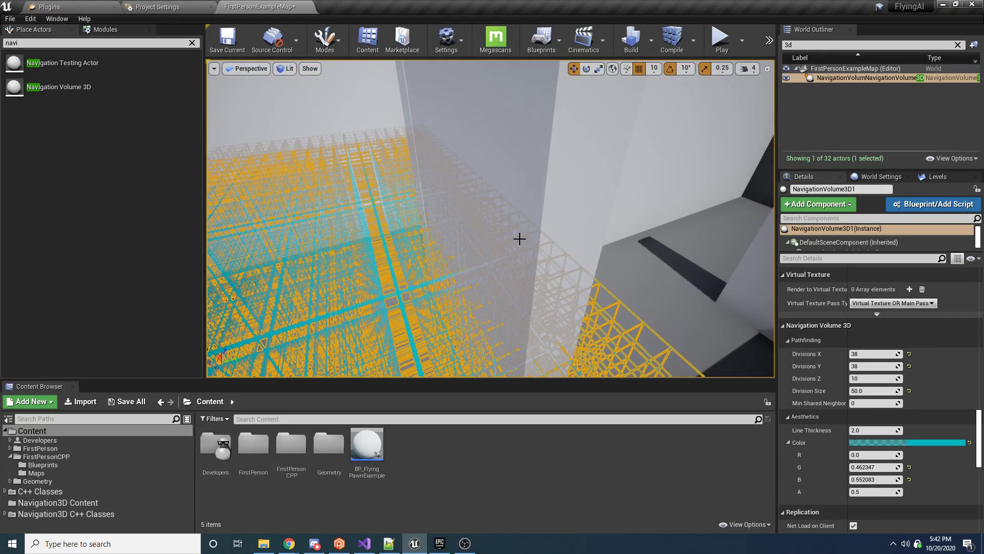
{"action": "right_click_drag", "start_coordinate": [507, 238], "coordinate": [507, 238]}
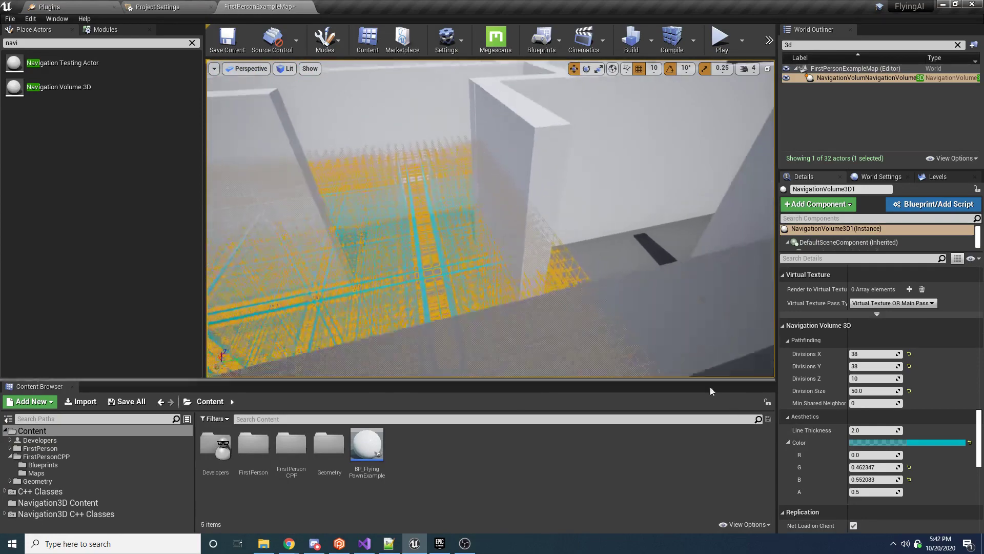
Set the navigation volume's Division Size to 500 and examine how the large cells relate to the walls.
{"action": "left_click", "coordinate": [894, 392]}
{"action": "type", "text": "500"}
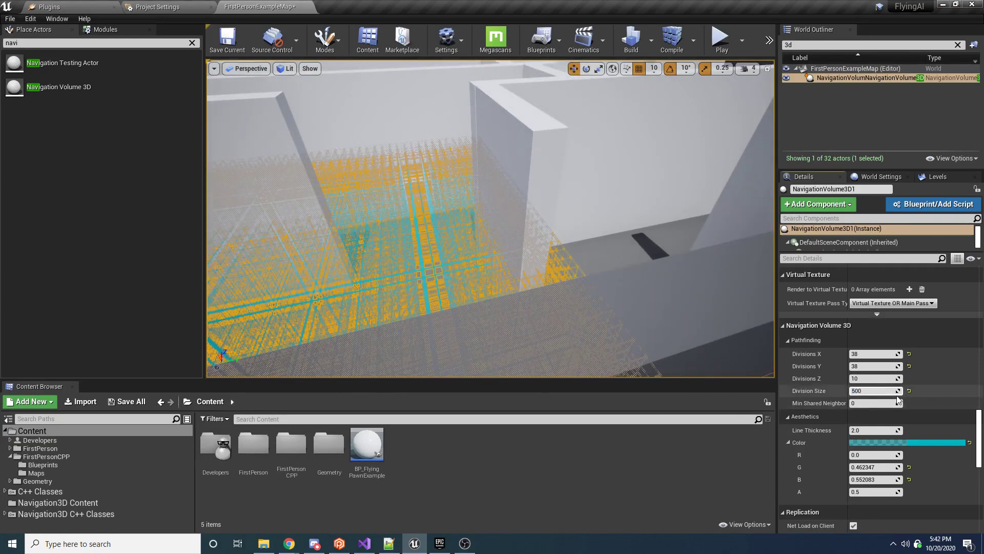
{"action": "key", "text": "Return"}
{"action": "right_click_drag", "start_coordinate": [736, 354], "coordinate": [736, 354]}
{"action": "right_click_drag", "start_coordinate": [445, 238], "coordinate": [433, 167]}
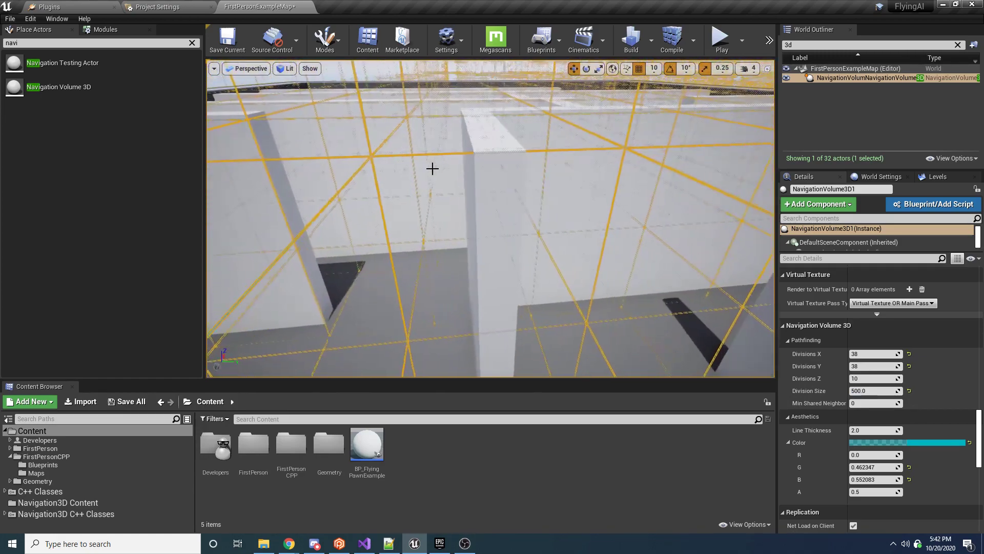
{"action": "right_click_drag", "start_coordinate": [489, 193], "coordinate": [437, 234]}
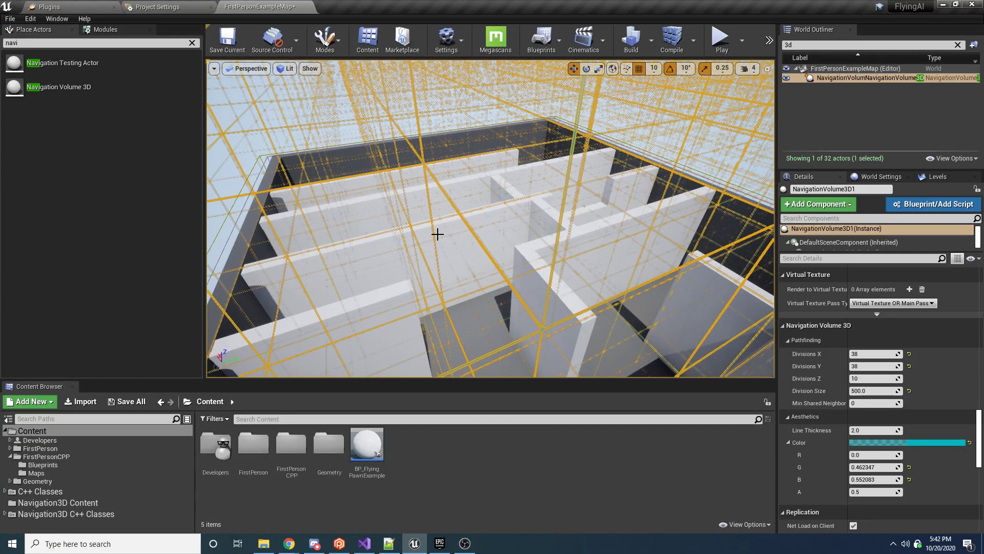
Set the navigation volume's Division Size to 100, view the whole arena, and widen the Details area slightly.
{"action": "left_click", "coordinate": [892, 391]}
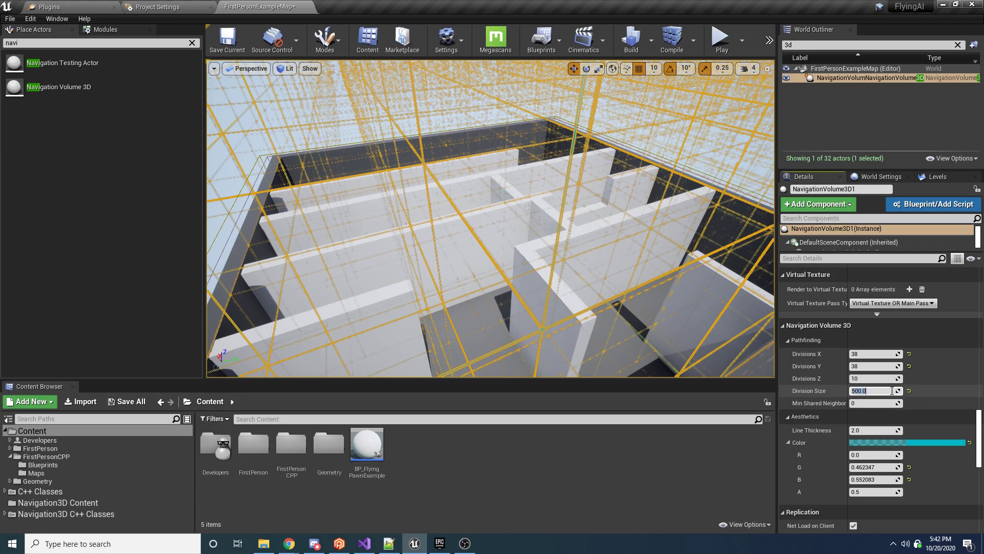
{"action": "type", "text": "100"}
{"action": "key", "text": "Return"}
{"action": "right_click_drag", "start_coordinate": [591, 277], "coordinate": [481, 282]}
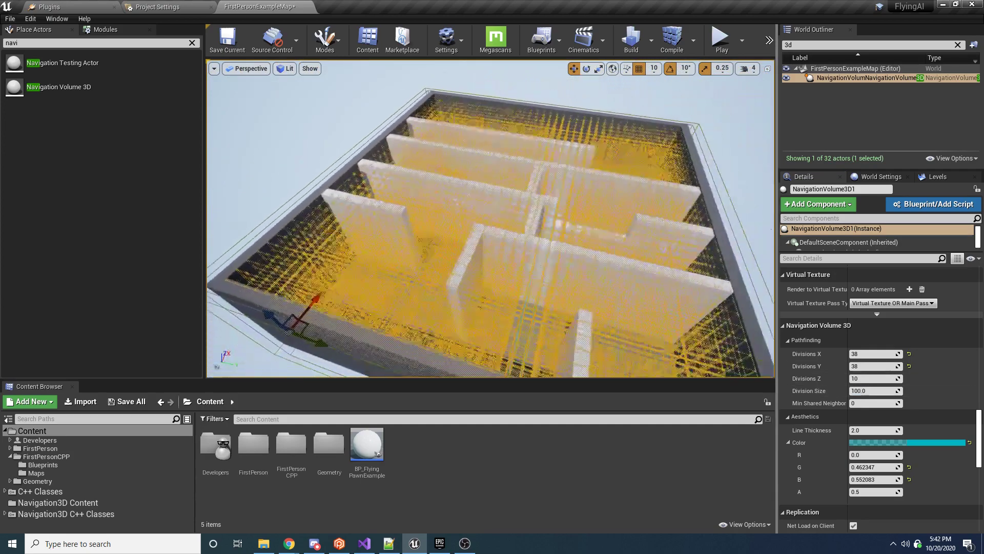
{"action": "right_click_drag", "start_coordinate": [644, 286], "coordinate": [643, 300]}
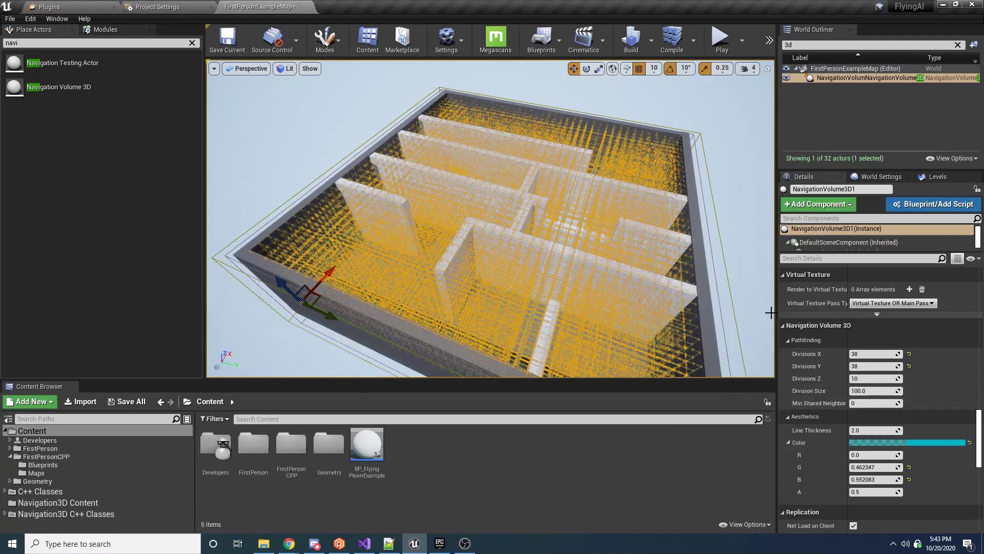
{"action": "left_click_drag", "start_coordinate": [770, 312], "coordinate": [760, 312]}
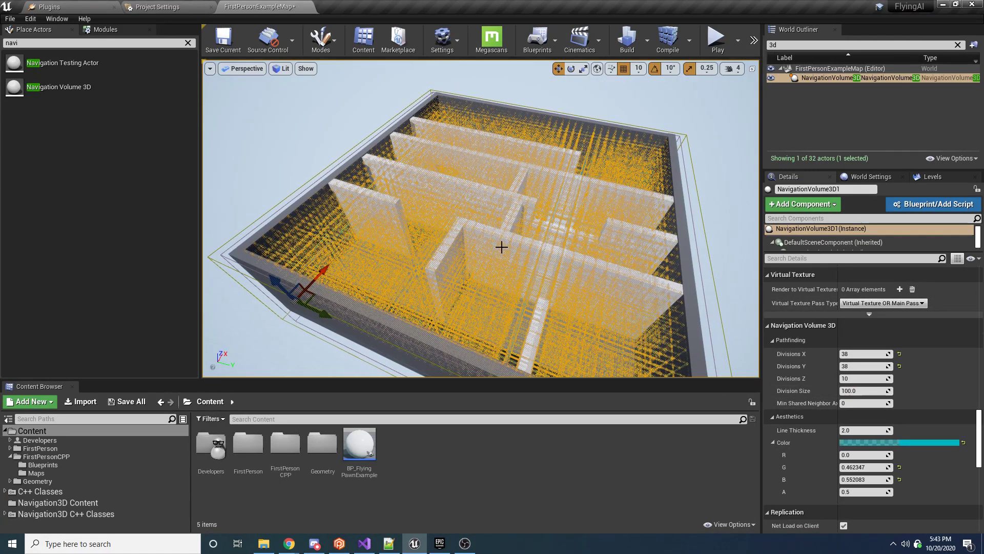
Save all project changes and start play-testing the level.
{"action": "left_click", "coordinate": [10, 19]}
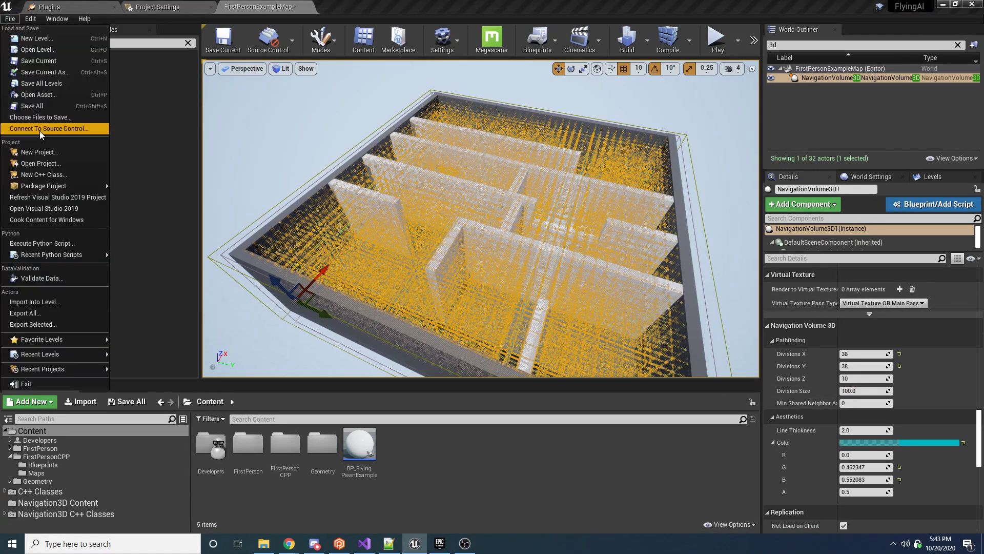
{"action": "left_click", "coordinate": [32, 106]}
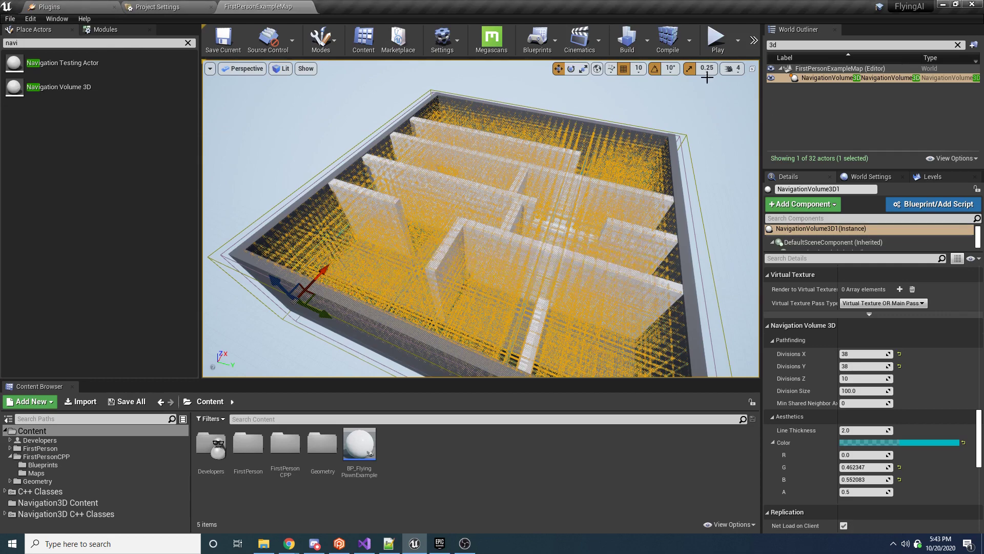
{"action": "left_click", "coordinate": [717, 39]}
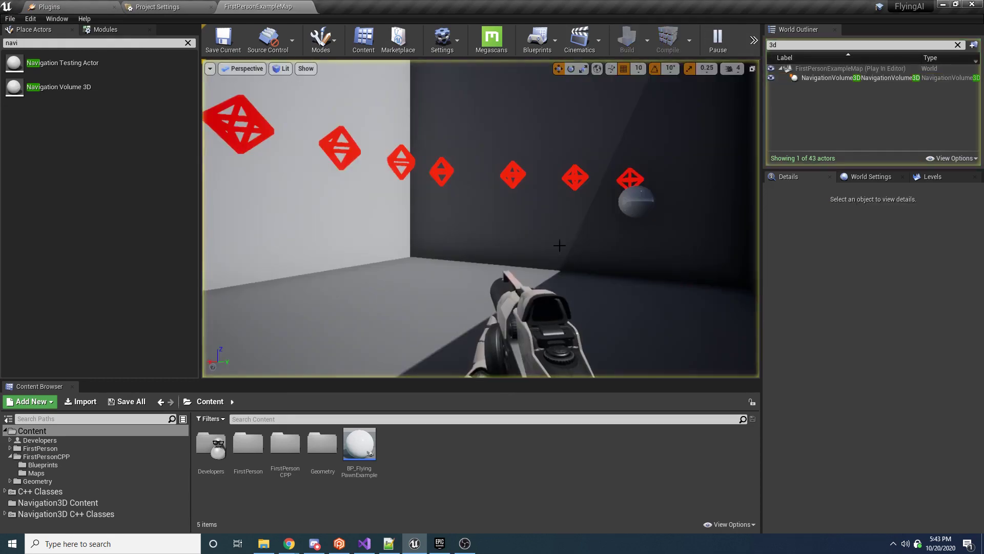
Stop play-testing and make the 3D navigation volume visible during gameplay by turning off Actor Hidden In Game.
{"action": "key", "text": "Escape"}
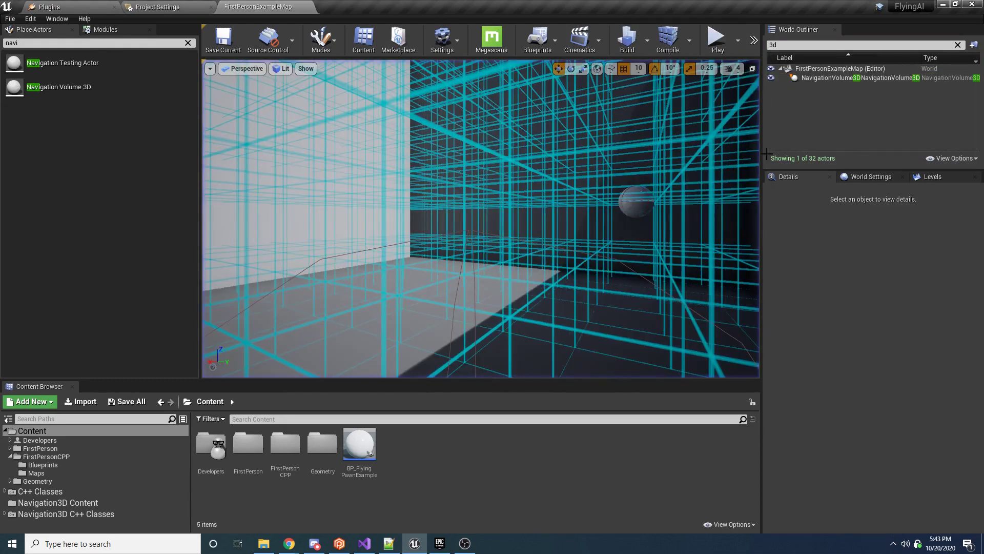
{"action": "left_click", "coordinate": [826, 78]}
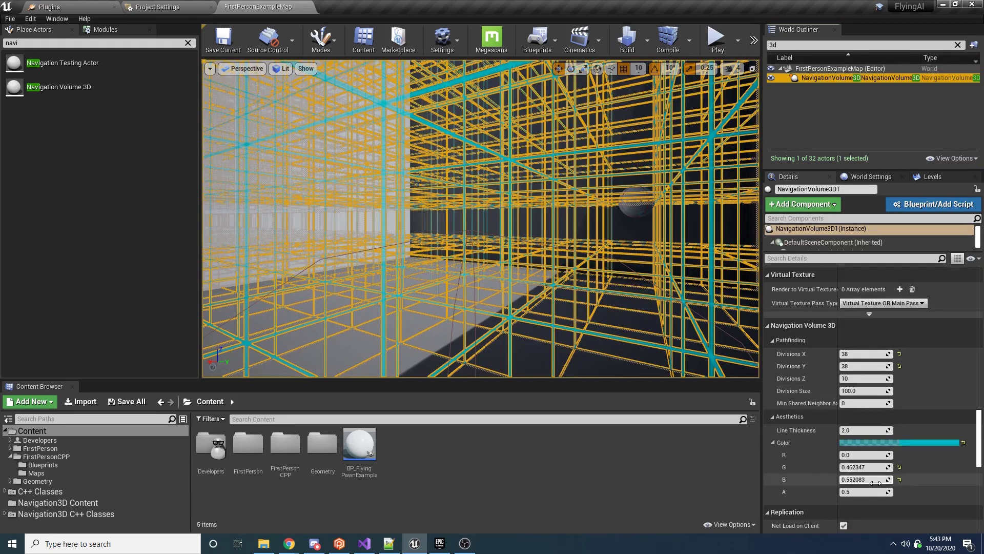
{"action": "scroll", "coordinate": [874, 483], "scroll_direction": "down", "scroll_amount": 2}
{"action": "left_click", "coordinate": [816, 259]}
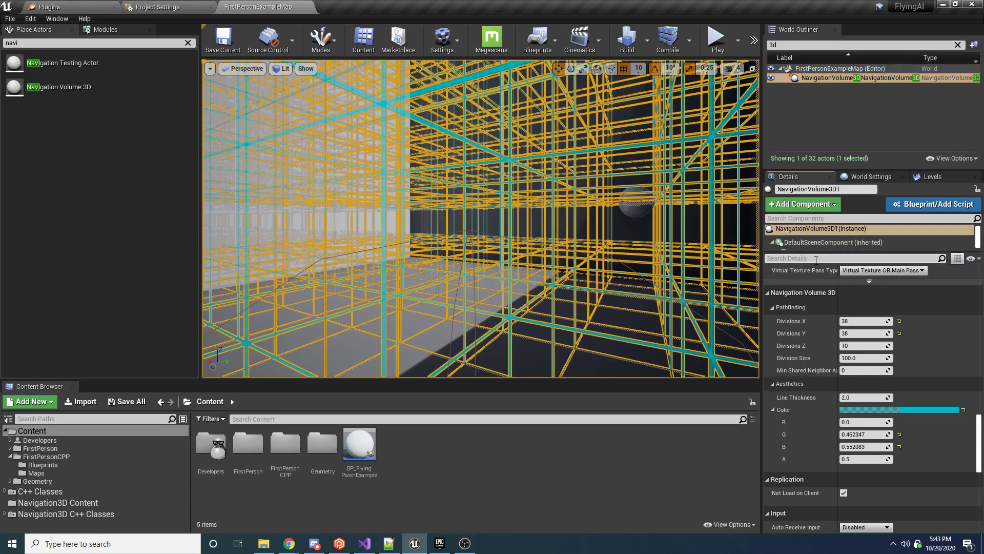
{"action": "type", "text": "hidd"}
{"action": "left_click", "coordinate": [844, 326]}
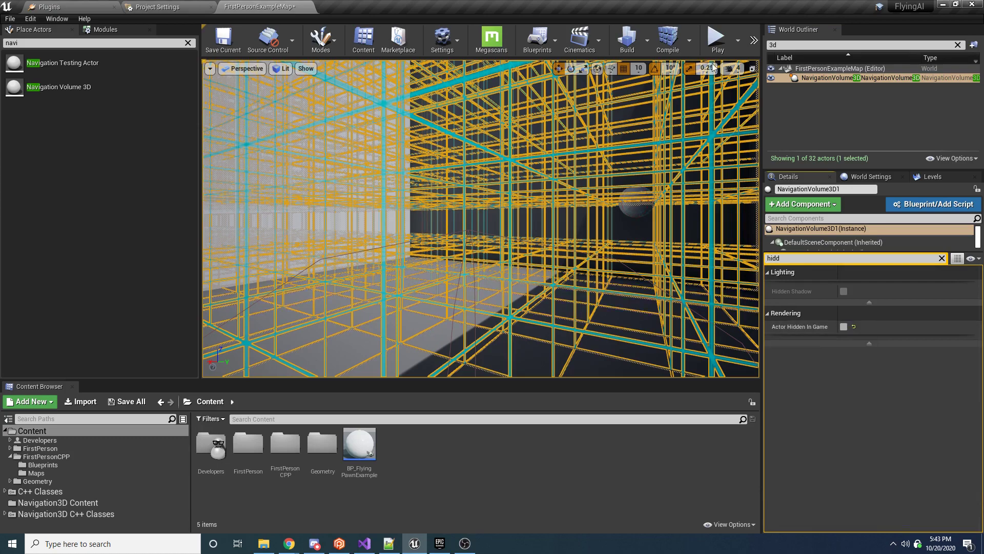
Play-test the level and examine how the red path markers run through the navigation grid and around the walls.
{"action": "left_click", "coordinate": [716, 39]}
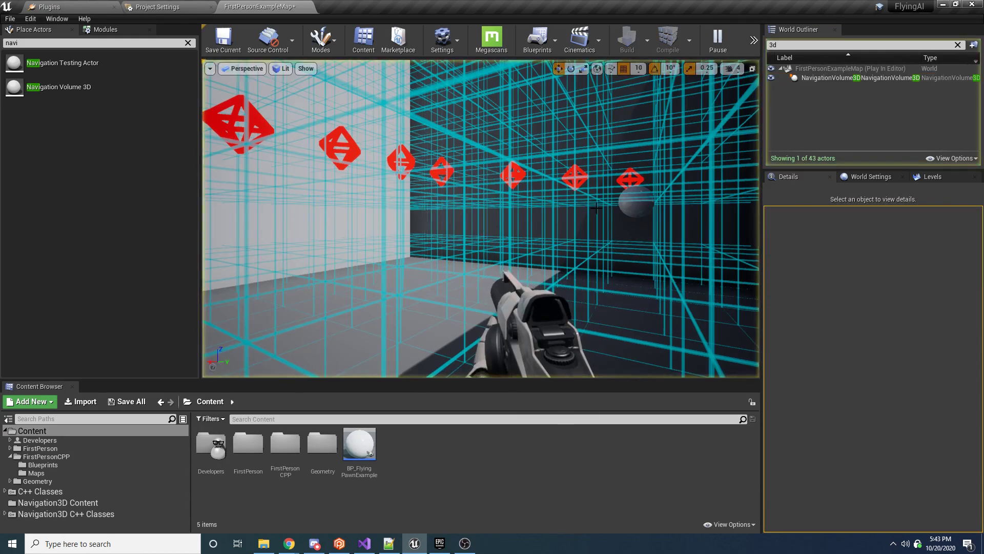
{"action": "mouse_move", "coordinate": [596, 208]}
{"action": "right_mouse_down"}
{"action": "mouse_move", "coordinate": [558, 266]}
{"action": "mouse_move", "coordinate": [461, 276]}
{"action": "mouse_move", "coordinate": [604, 212]}
{"action": "mouse_move", "coordinate": [599, 204]}
{"action": "right_mouse_up"}
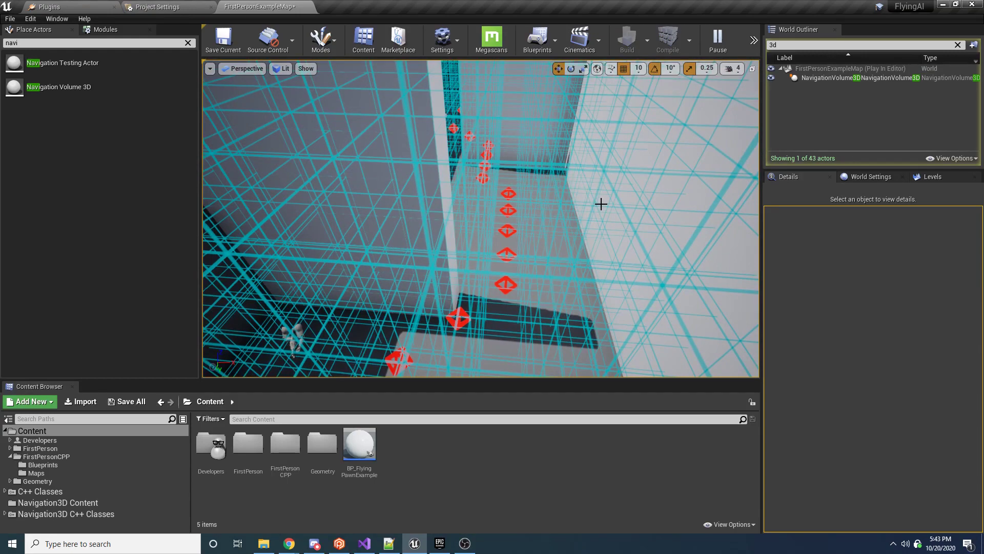
{"action": "right_click_drag", "start_coordinate": [573, 190], "coordinate": [707, 174]}
{"action": "right_click_drag", "start_coordinate": [610, 185], "coordinate": [572, 188]}
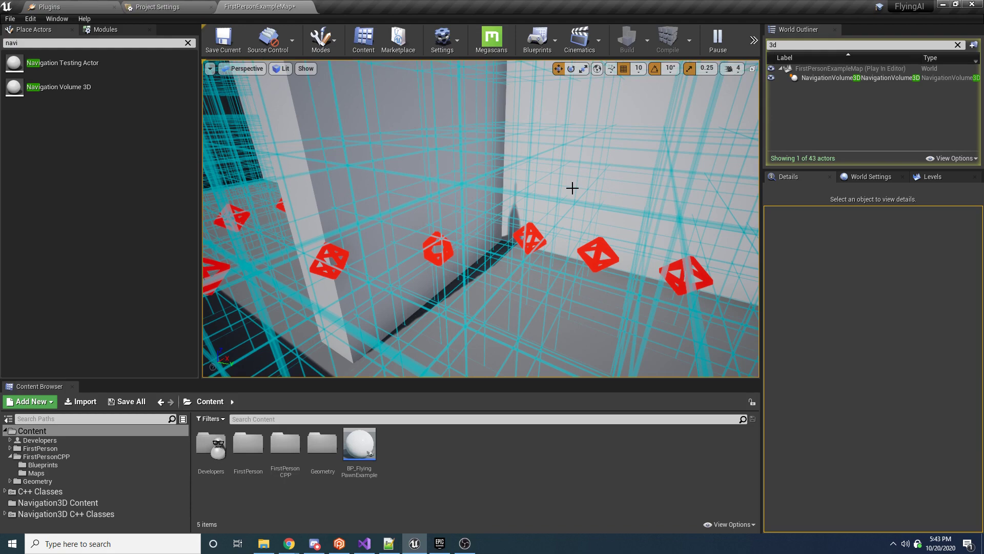
{"action": "key", "text": "Escape"}
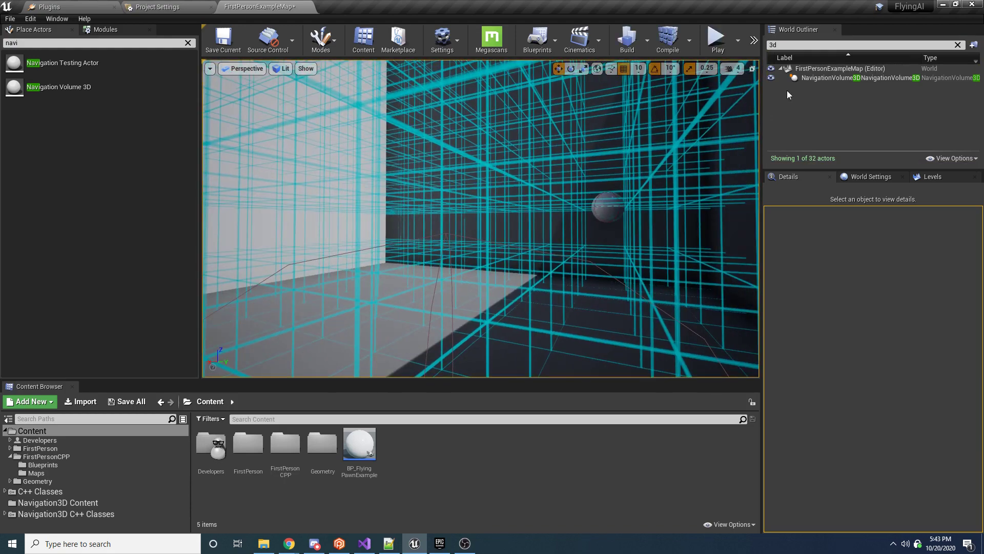
Set the 3D navigation volume's Min Shared Neighbor value to 1 in its Pathfinding properties.
{"action": "left_click", "coordinate": [841, 78]}
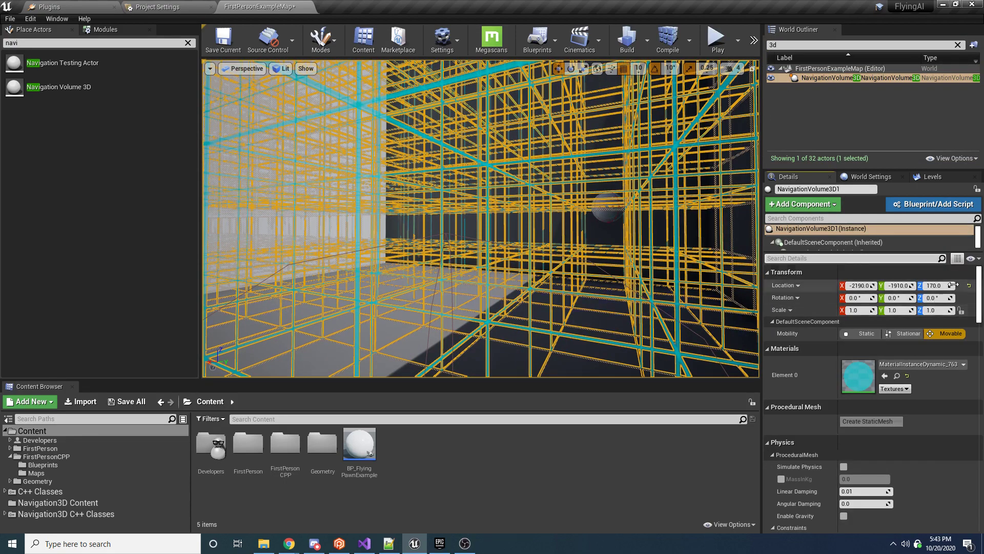
{"action": "scroll", "coordinate": [871, 358], "scroll_direction": "down", "scroll_amount": 10}
{"action": "scroll", "coordinate": [910, 427], "scroll_direction": "down", "scroll_amount": 10}
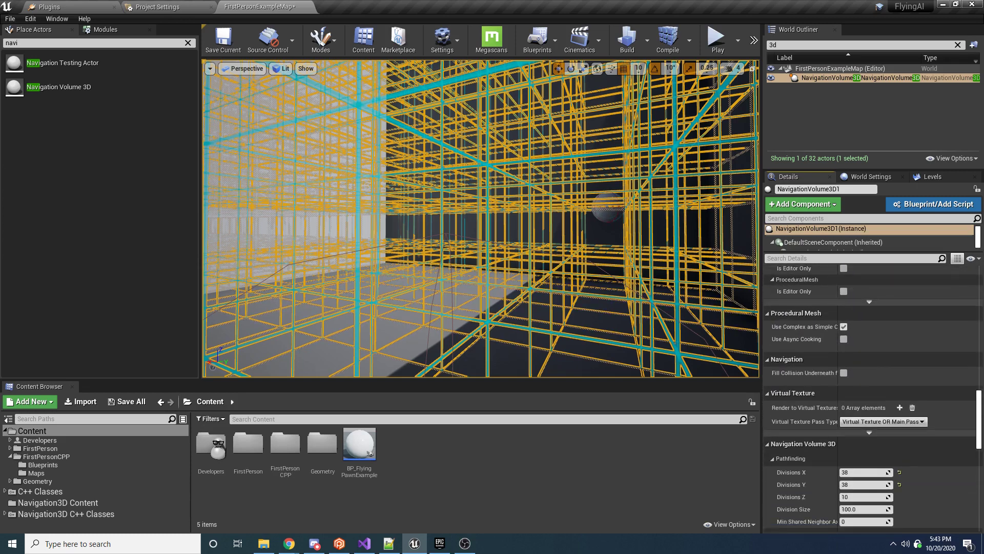
{"action": "scroll", "coordinate": [909, 427], "scroll_direction": "down", "scroll_amount": 10}
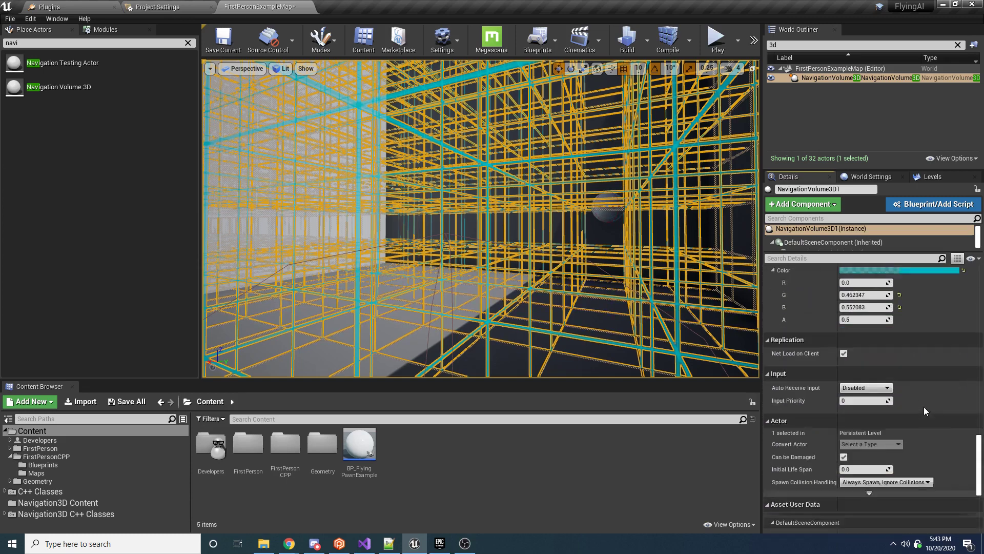
{"action": "scroll", "coordinate": [883, 334], "scroll_direction": "up", "scroll_amount": 10}
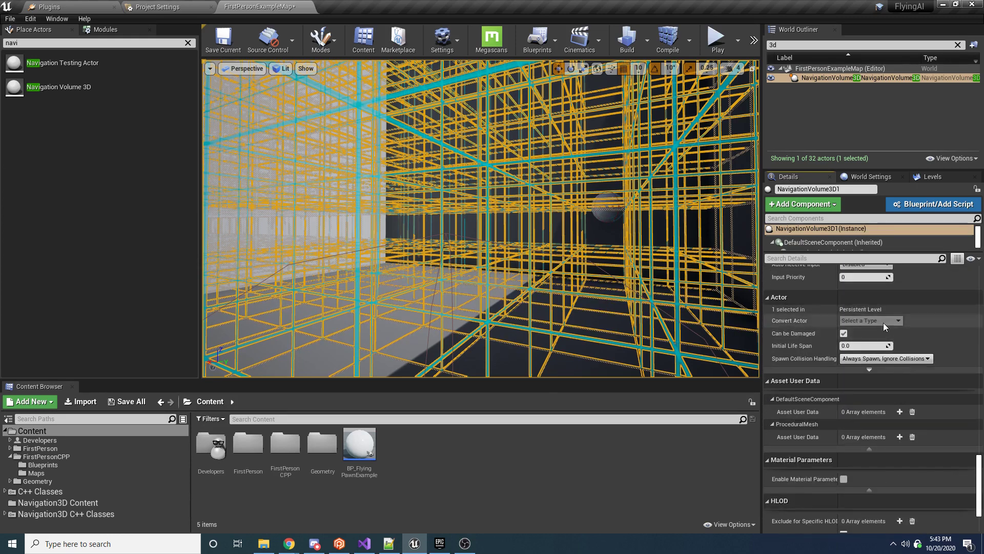
{"action": "scroll", "coordinate": [857, 327], "scroll_direction": "up", "scroll_amount": 1}
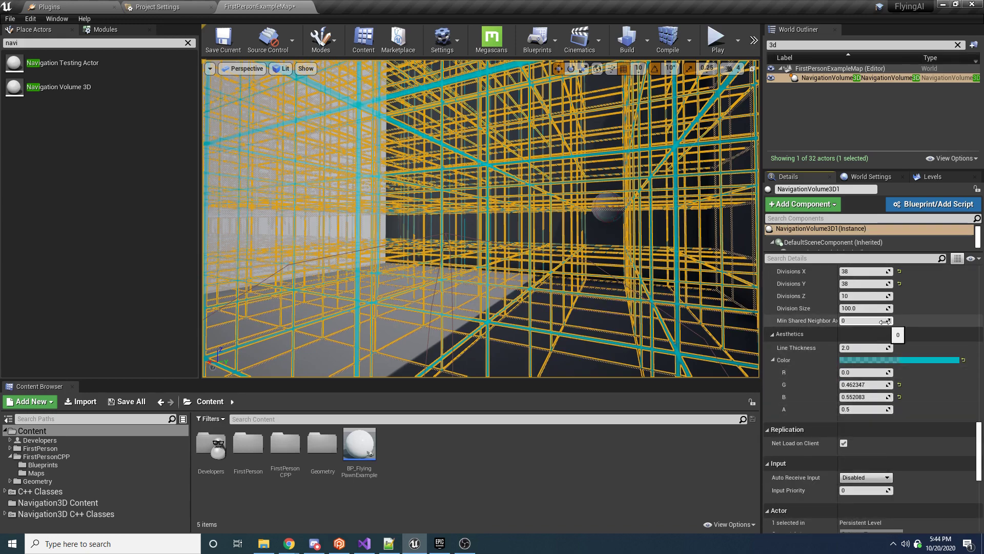
{"action": "left_click_drag", "start_coordinate": [871, 320], "coordinate": [880, 321]}
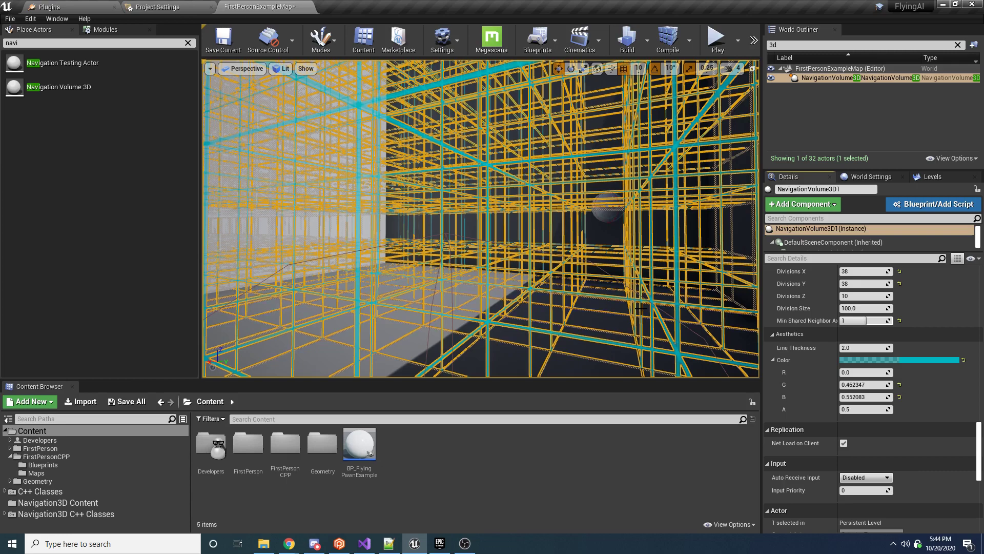
Play-test the level with a detached camera and examine the path markers around the arena walls and floor.
{"action": "left_click", "coordinate": [716, 37]}
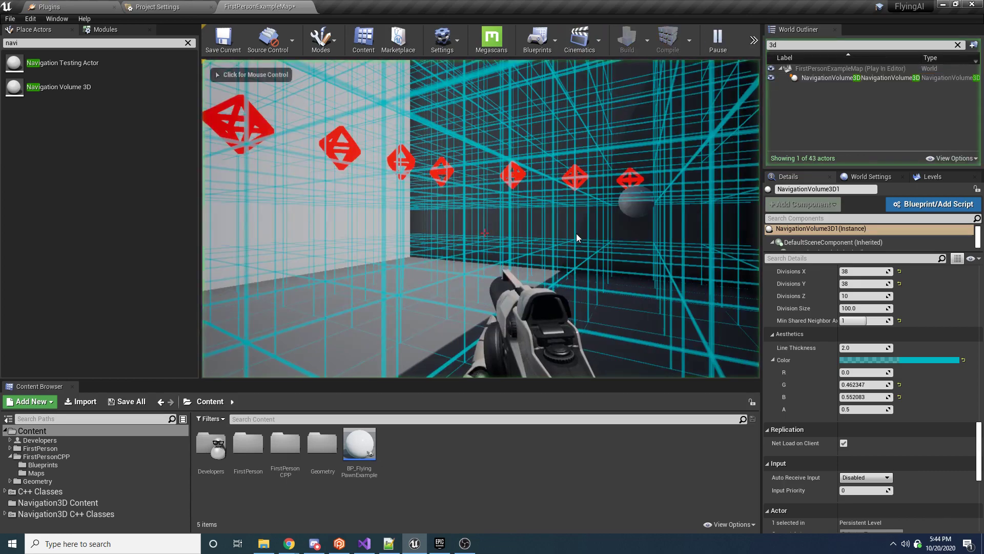
{"action": "key", "text": "F8"}
{"action": "key", "text": "w"}
{"action": "right_click_drag", "start_coordinate": [576, 233], "coordinate": [569, 277]}
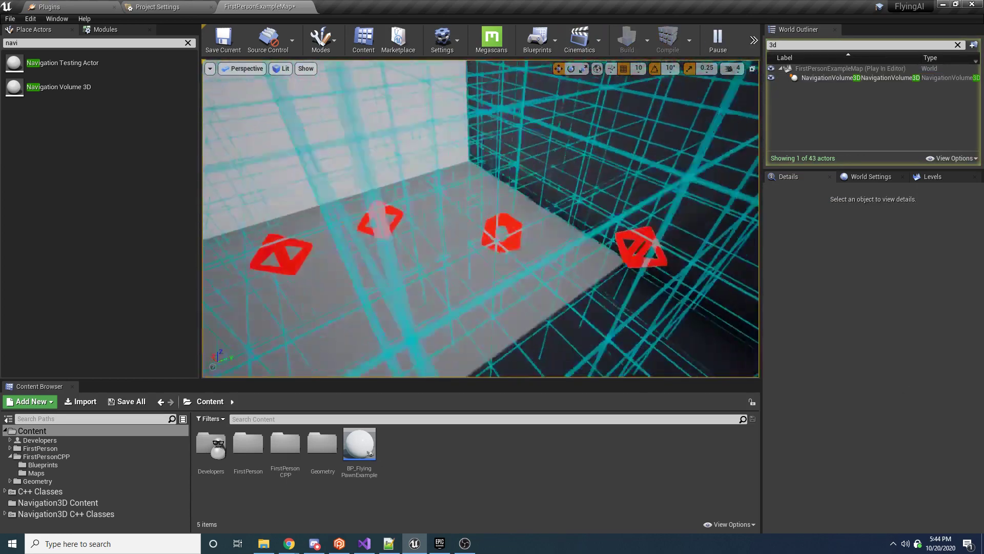
{"action": "right_click_drag", "start_coordinate": [553, 192], "coordinate": [354, 190]}
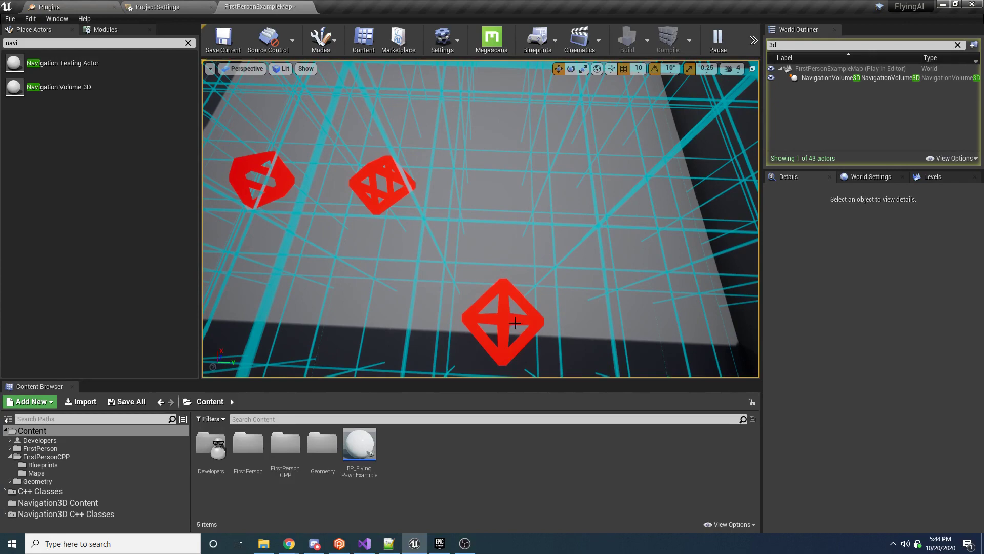
{"action": "key", "text": "s"}
{"action": "right_click_drag", "start_coordinate": [539, 292], "coordinate": [680, 254]}
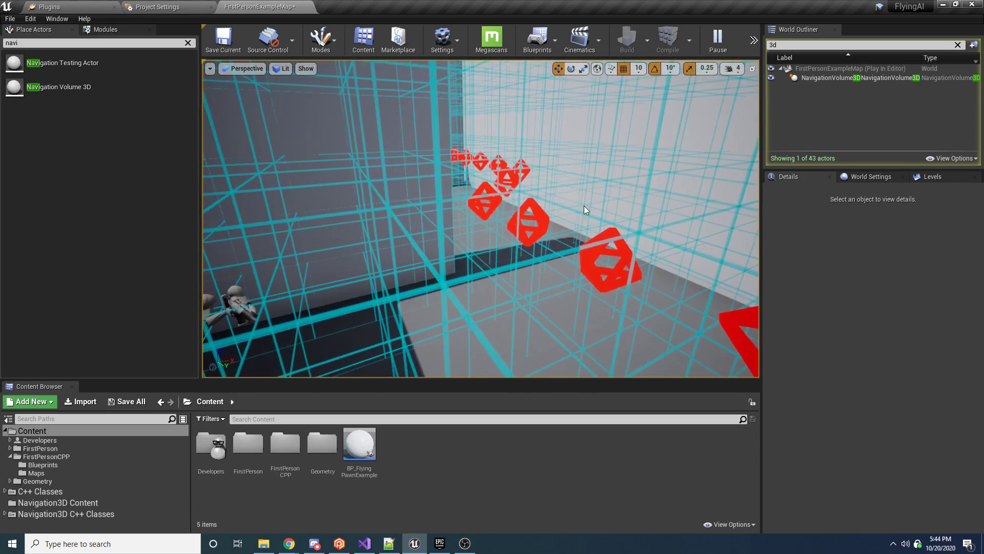
{"action": "key", "text": "Escape"}
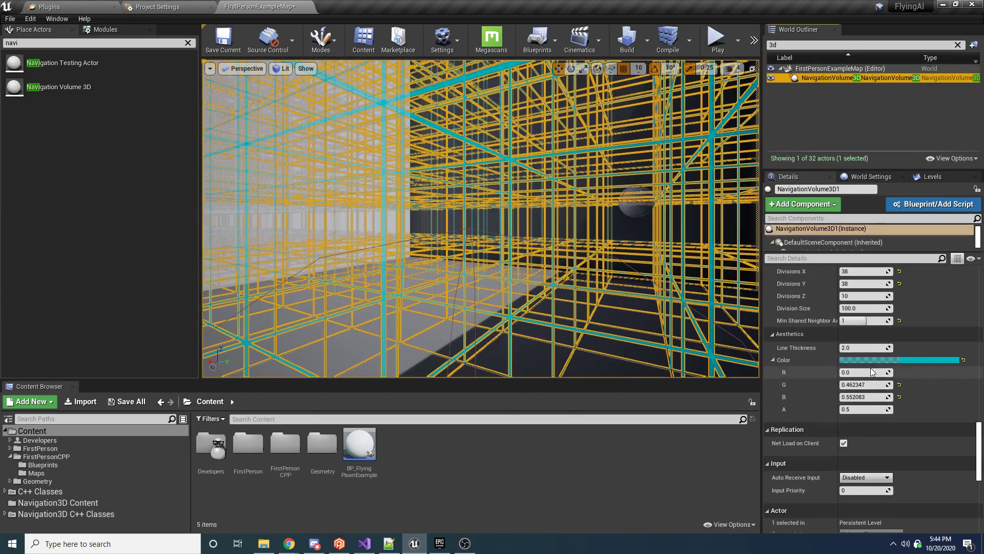
Set the navigation volume's Min Shared Neighbor value to 2 and play-test the level to examine the path up to the sphere.
{"action": "left_click_drag", "start_coordinate": [867, 320], "coordinate": [890, 320]}
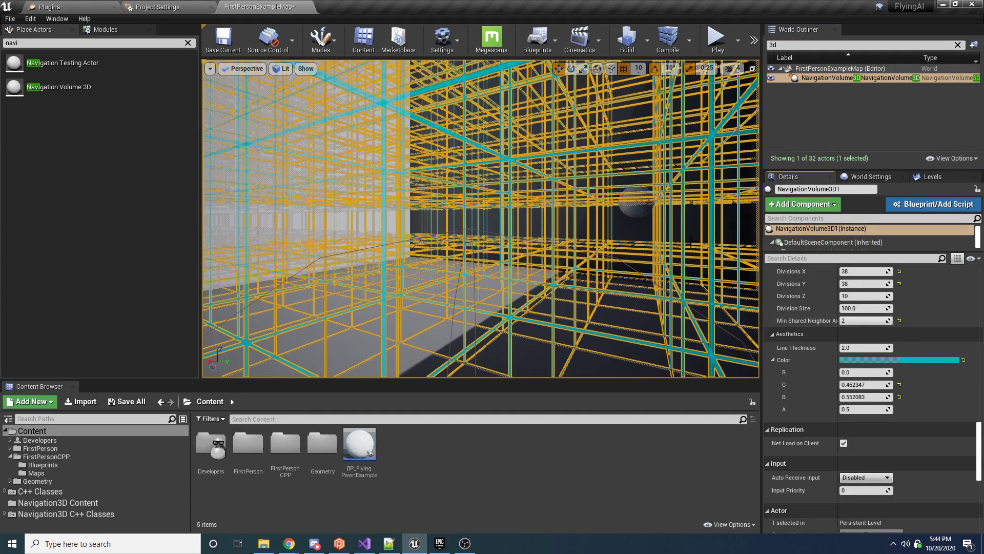
{"action": "left_click", "coordinate": [717, 41]}
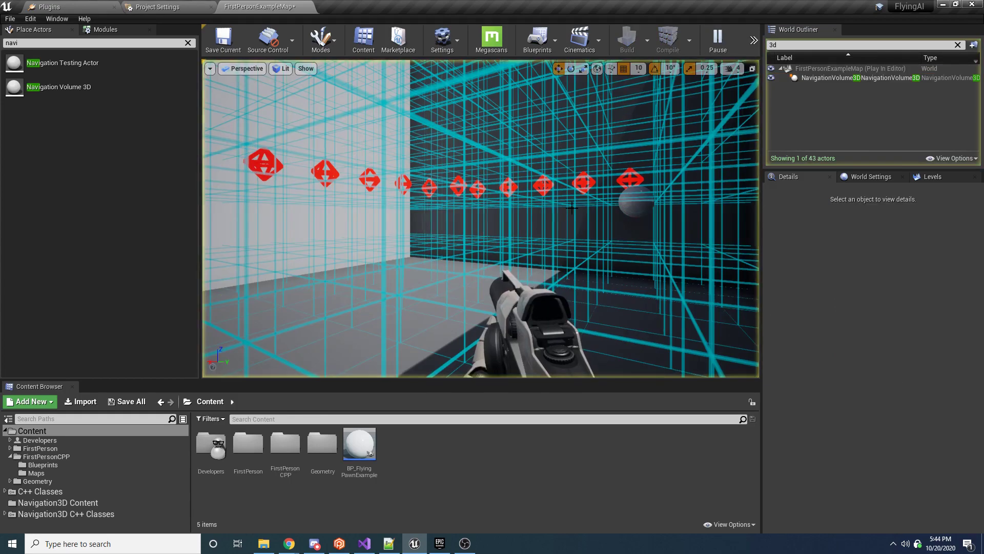
{"action": "right_click_drag", "start_coordinate": [591, 264], "coordinate": [512, 312]}
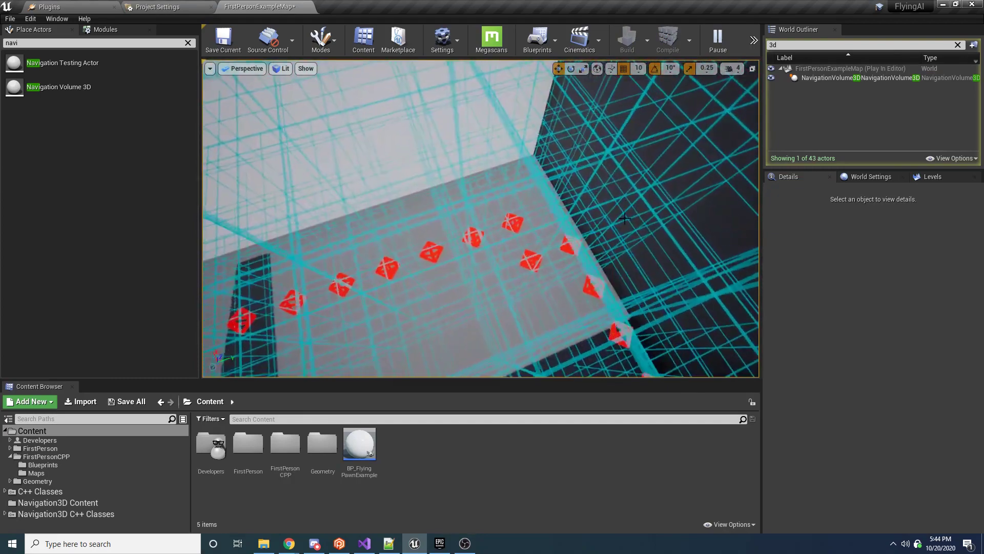
{"action": "right_click_drag", "start_coordinate": [524, 222], "coordinate": [235, 225]}
{"action": "right_click_drag", "start_coordinate": [490, 230], "coordinate": [482, 205]}
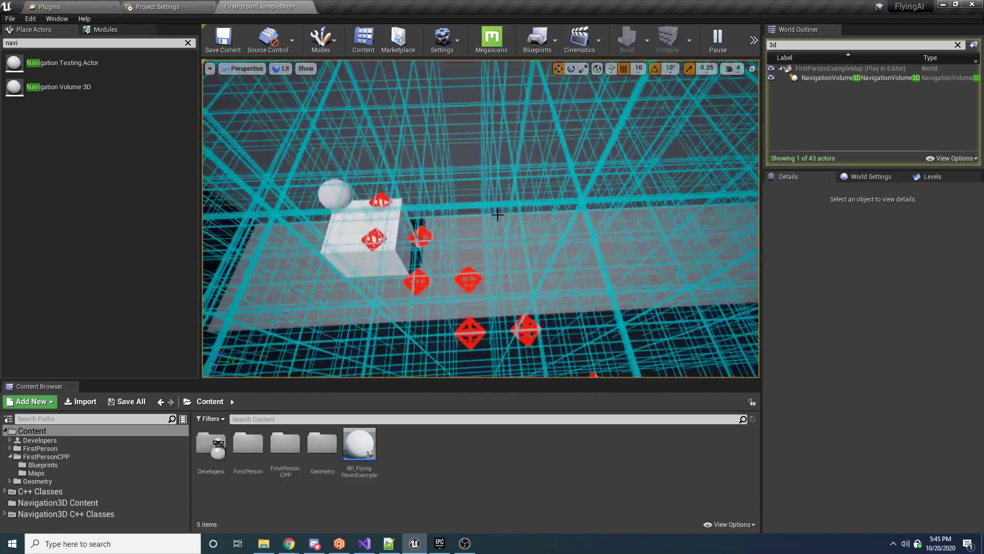
{"action": "key", "text": "Escape"}
Select the 3D navigation volume and view its grid within the arena from above.
{"action": "left_click", "coordinate": [851, 77]}
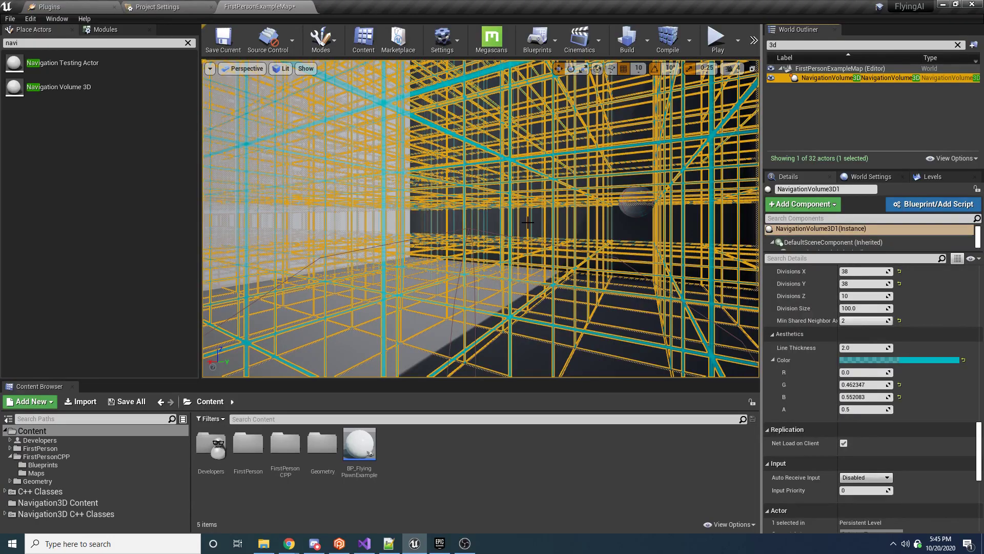
{"action": "key", "text": "s"}
{"action": "right_click_drag", "start_coordinate": [528, 222], "coordinate": [459, 294]}
{"action": "key", "text": "w"}
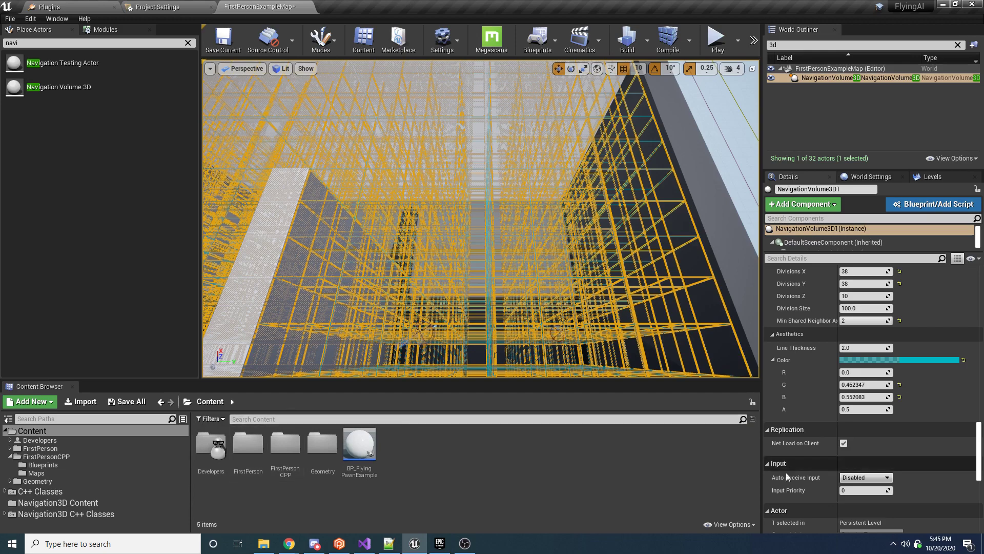
Check the content display options and open the Public folder of the Navigation3D C++ classes.
{"action": "left_click", "coordinate": [729, 522]}
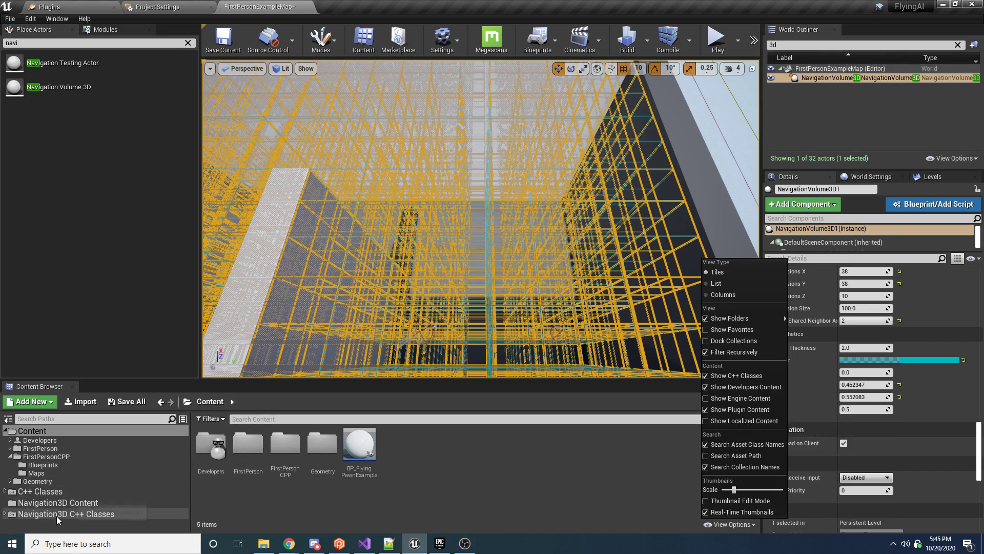
{"action": "left_click", "coordinate": [106, 515]}
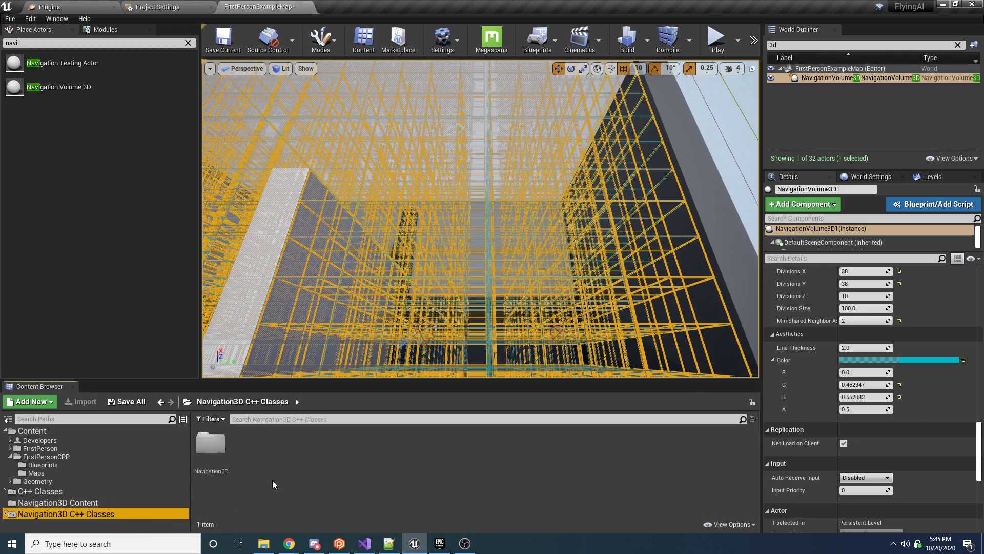
{"action": "double_click", "coordinate": [211, 444]}
{"action": "double_click", "coordinate": [212, 444]}
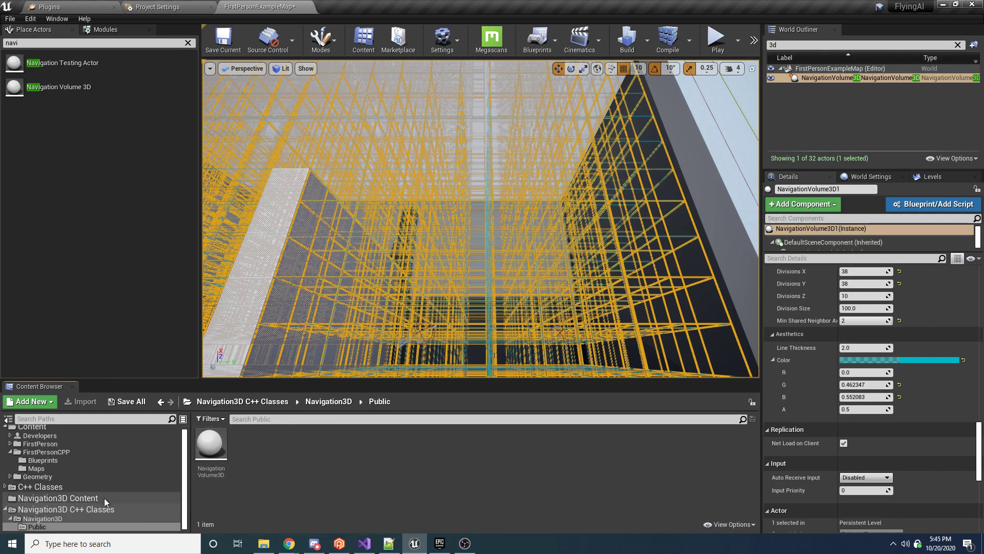
Open the Navigation3D Content folder and select the M_Grid material.
{"action": "left_click", "coordinate": [79, 499]}
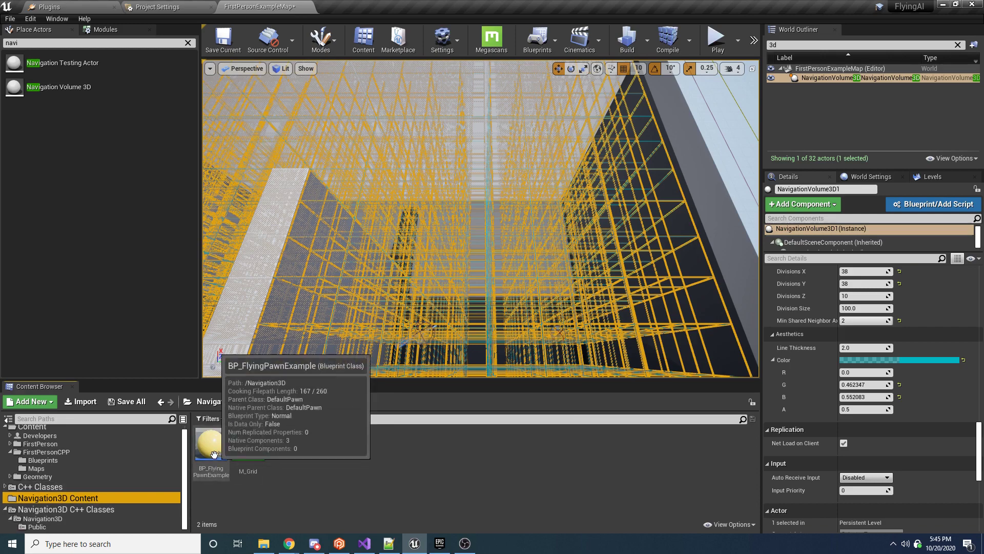
{"action": "left_click", "coordinate": [257, 453]}
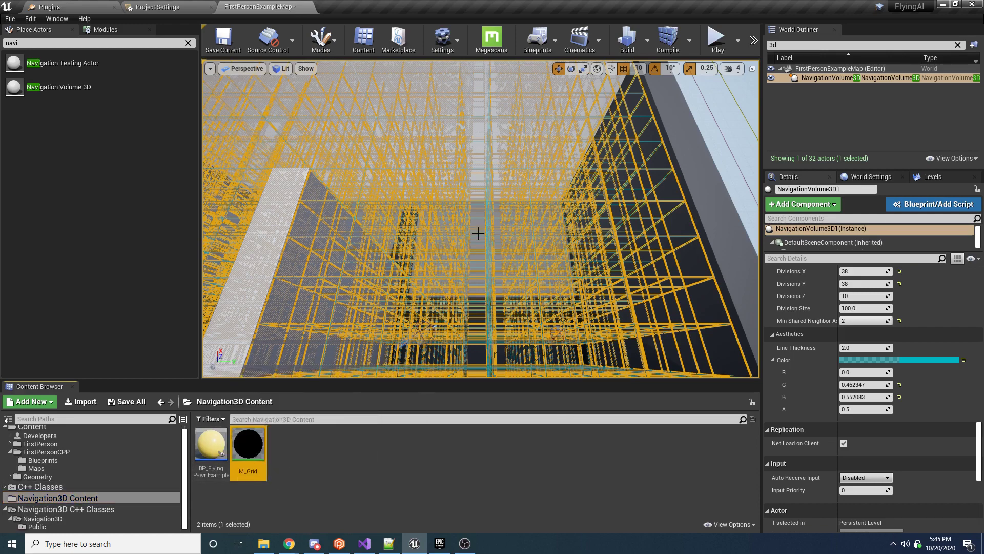
{"action": "right_click_drag", "start_coordinate": [478, 233], "coordinate": [449, 249]}
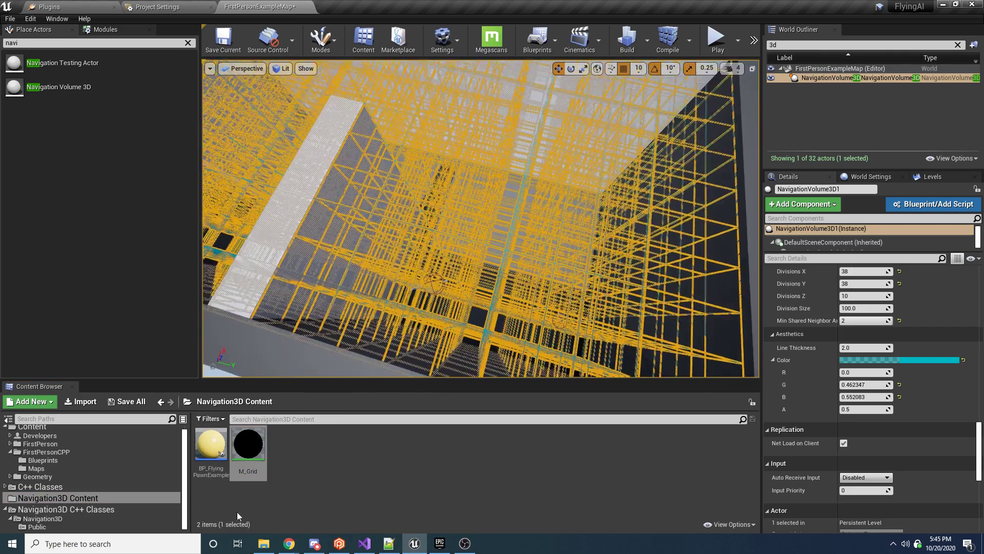
Open the BP_FlyingPawnExample blueprint, dock its editor beside the FirstPersonExampleMap tab, and return to the level.
{"action": "double_click", "coordinate": [212, 440]}
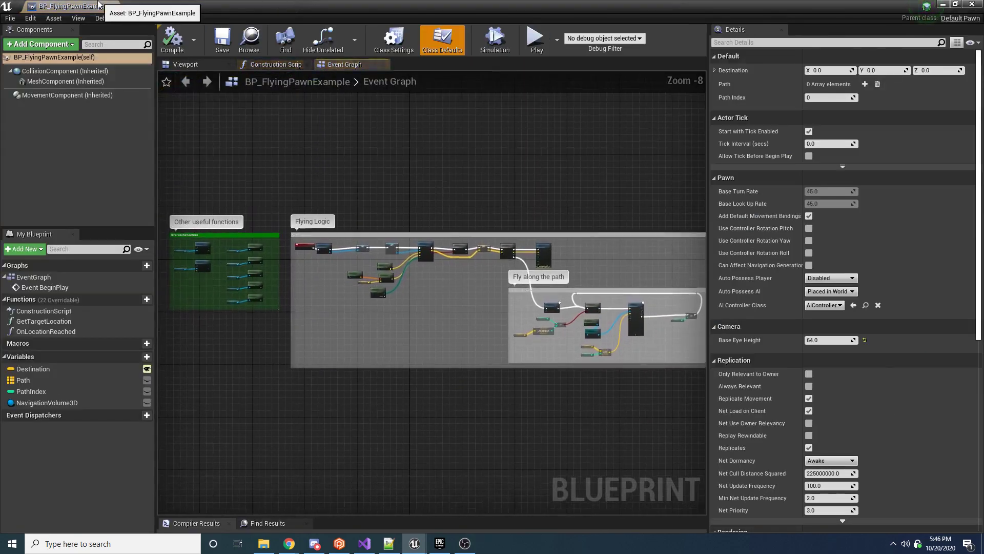
{"action": "left_click_drag", "start_coordinate": [98, 4], "coordinate": [362, 6]}
{"action": "left_click", "coordinate": [114, 3]}
{"action": "left_click", "coordinate": [222, 6]}
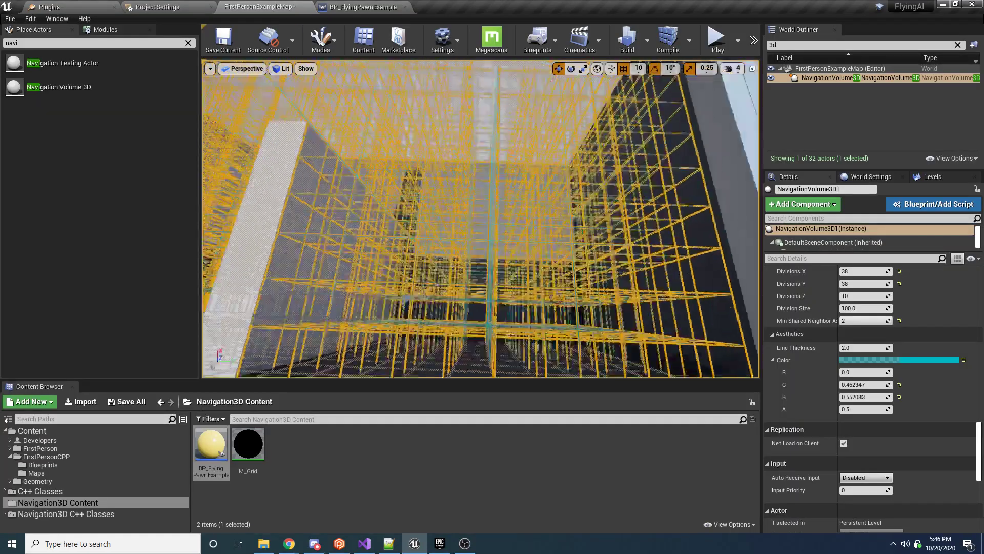
Look over the arena grid once more, return to BP_FlyingPawnExample and show its Class Settings.
{"action": "right_click_drag", "start_coordinate": [476, 117], "coordinate": [436, 134]}
{"action": "left_click", "coordinate": [476, 118]}
{"action": "key", "text": "s"}
{"action": "left_click", "coordinate": [354, 8]}
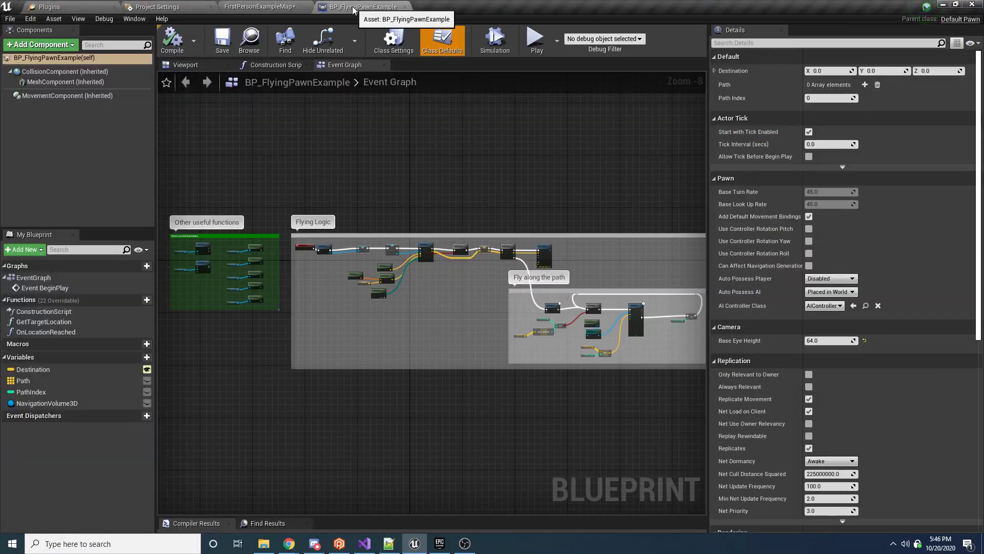
{"action": "left_click", "coordinate": [393, 41]}
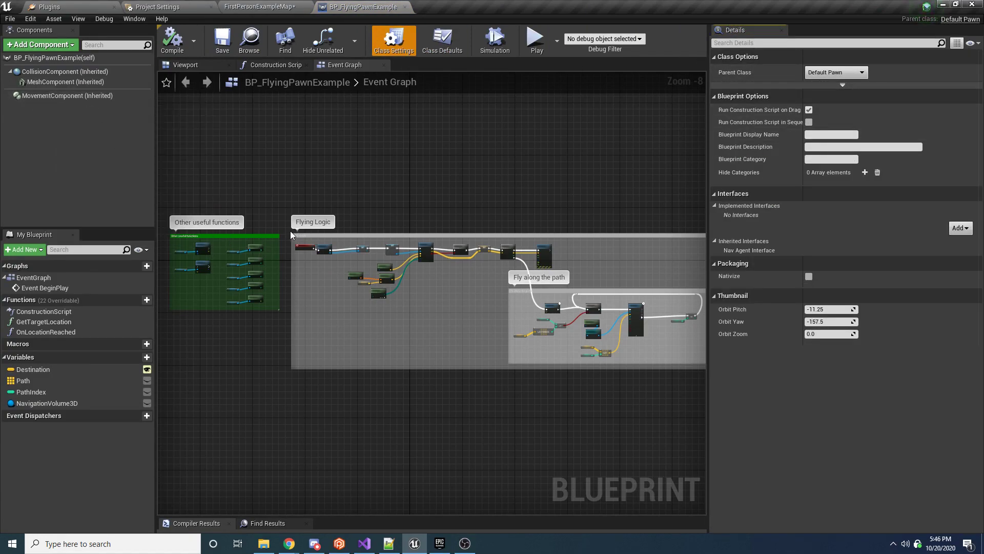
Examine the start of the Flying Logic section, from Event BeginPlay through Get Actor Of Class to the Navigation Volume 3D nodes.
{"action": "scroll", "coordinate": [290, 231], "scroll_direction": "up", "scroll_amount": 8}
{"action": "right_click_drag", "start_coordinate": [334, 177], "coordinate": [287, 196]}
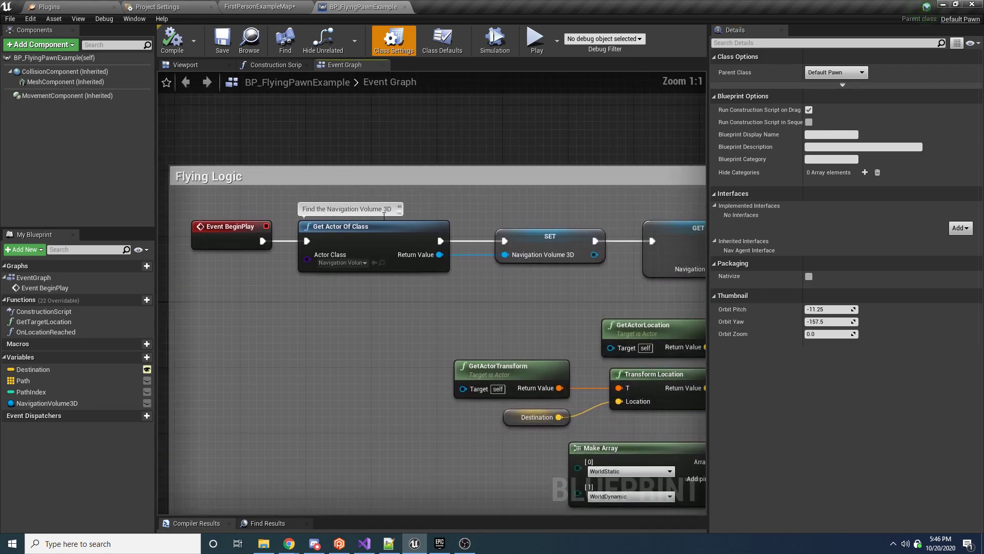
{"action": "left_click_drag", "start_coordinate": [476, 284], "coordinate": [215, 209]}
{"action": "right_click_drag", "start_coordinate": [359, 266], "coordinate": [227, 277]}
{"action": "left_click_drag", "start_coordinate": [436, 226], "coordinate": [391, 294]}
{"action": "right_click_drag", "start_coordinate": [487, 302], "coordinate": [233, 296]}
{"action": "left_click_drag", "start_coordinate": [326, 209], "coordinate": [296, 294]}
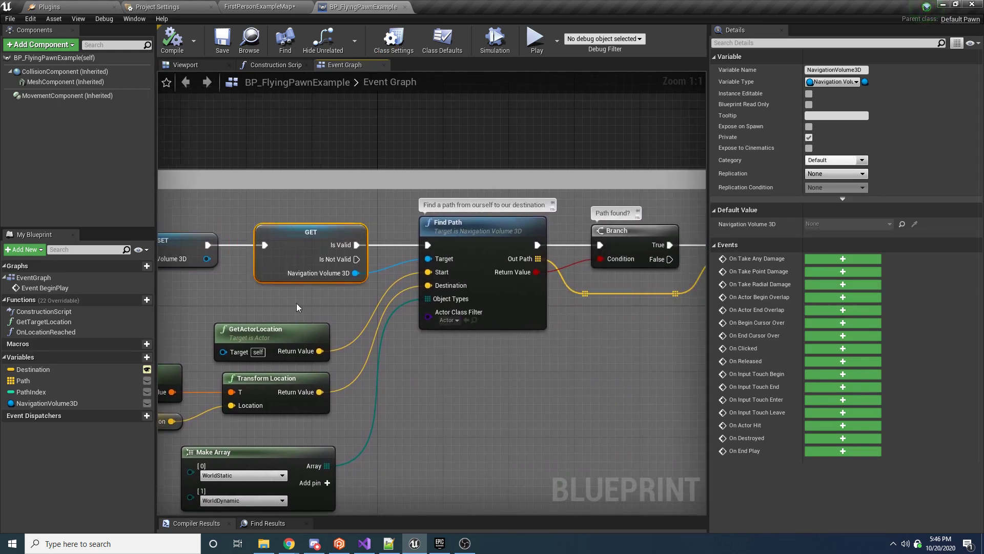
Examine the Find Path node and the nodes feeding its start, destination and object types inputs.
{"action": "right_click_drag", "start_coordinate": [358, 305], "coordinate": [380, 269]}
{"action": "left_click", "coordinate": [506, 196]}
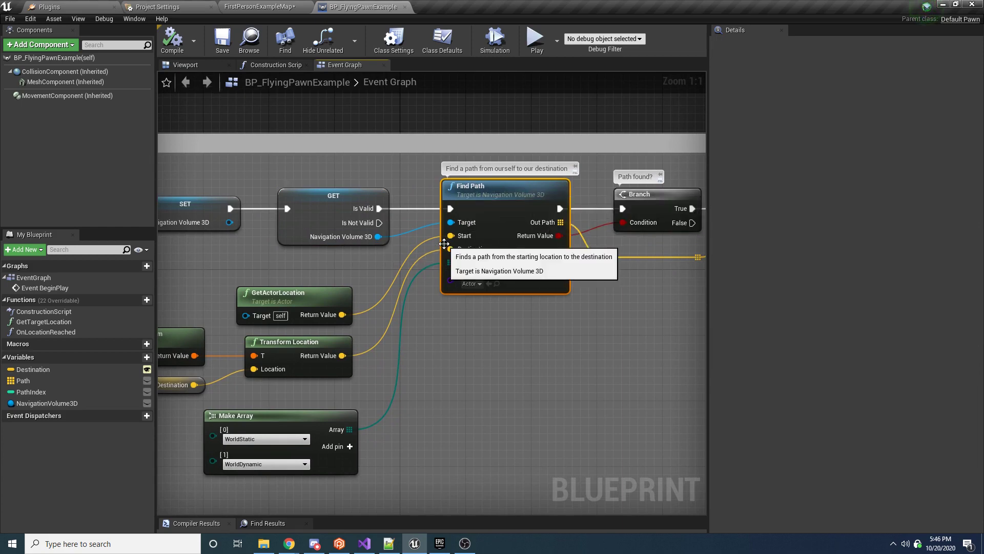
{"action": "right_click_drag", "start_coordinate": [478, 209], "coordinate": [402, 211]}
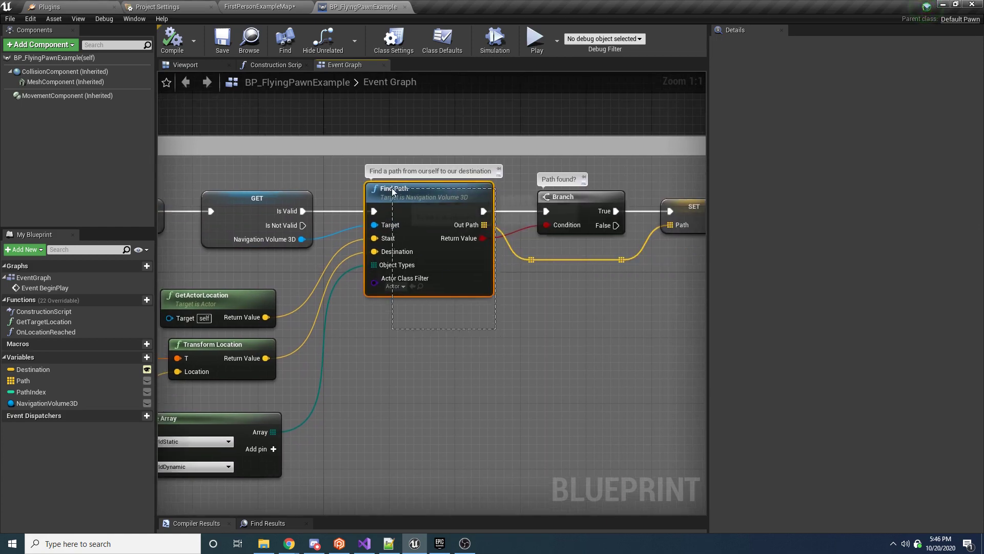
{"action": "left_click_drag", "start_coordinate": [493, 343], "coordinate": [388, 141]}
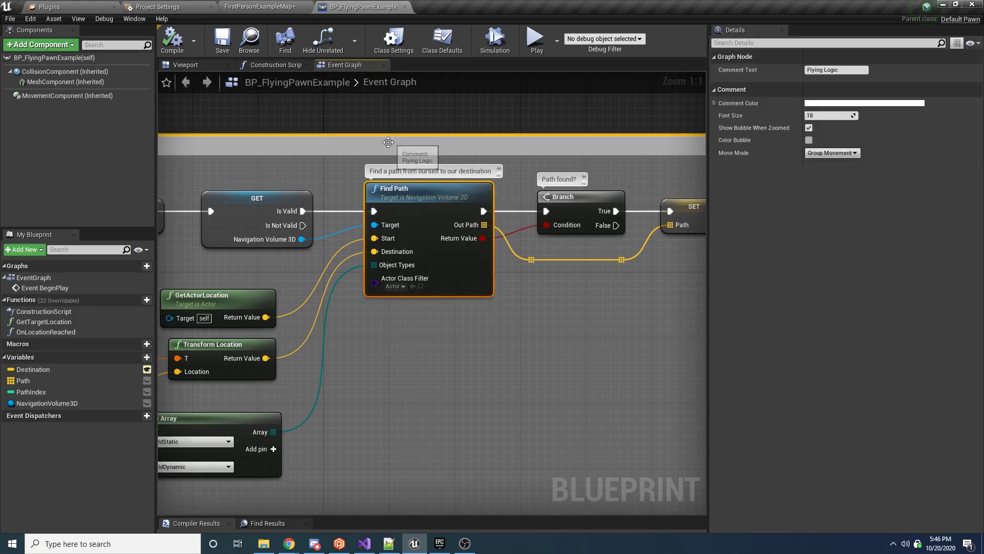
{"action": "left_click", "coordinate": [425, 332]}
{"action": "right_click_drag", "start_coordinate": [426, 333], "coordinate": [502, 334]}
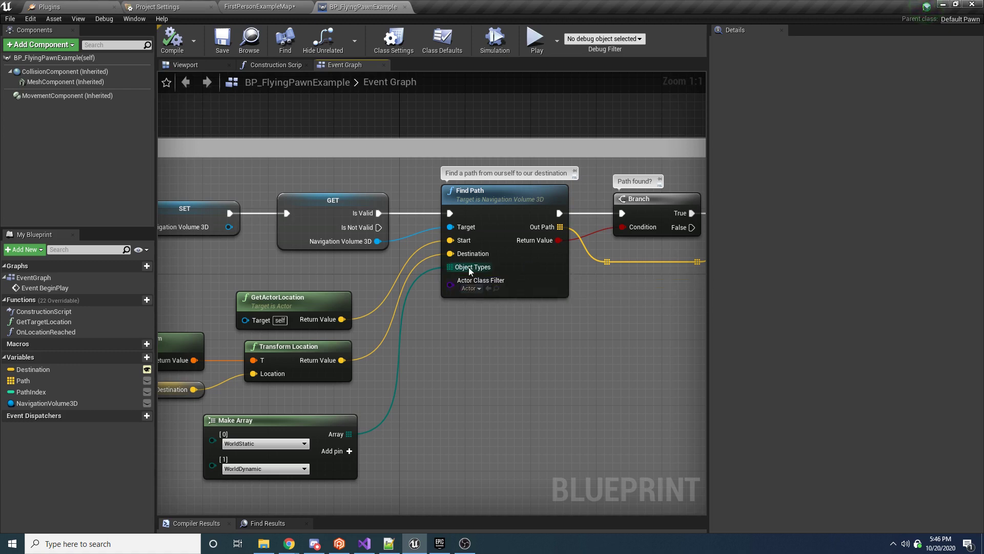
{"action": "right_click_drag", "start_coordinate": [481, 267], "coordinate": [518, 257]}
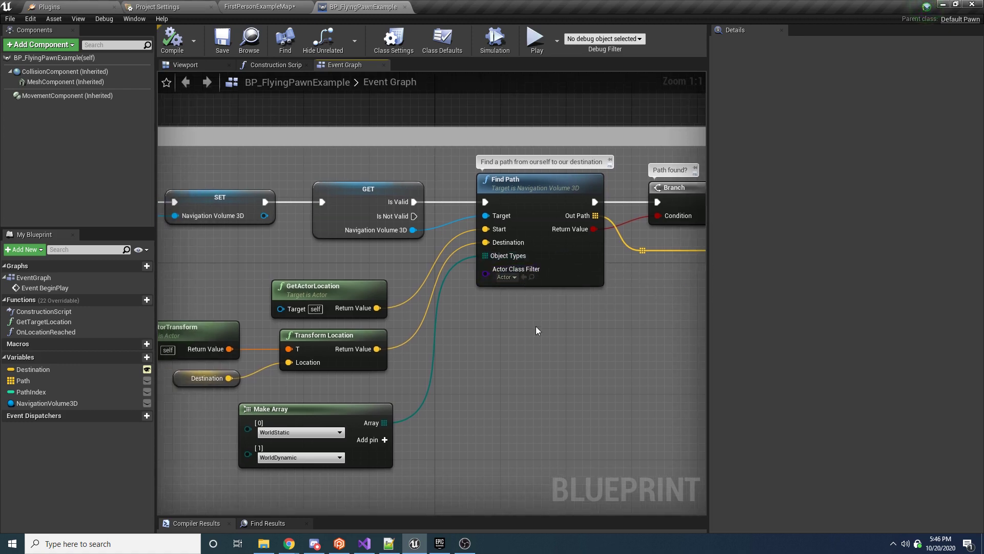
{"action": "right_click_drag", "start_coordinate": [444, 392], "coordinate": [457, 356]}
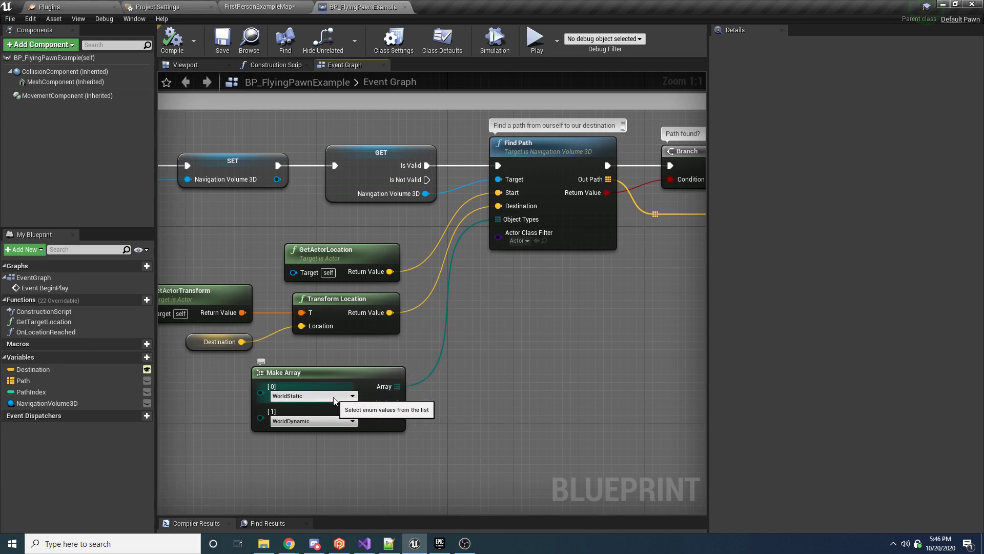
Add a third element to the Make Array node, view its object type options, and remove that element again.
{"action": "left_click", "coordinate": [331, 369]}
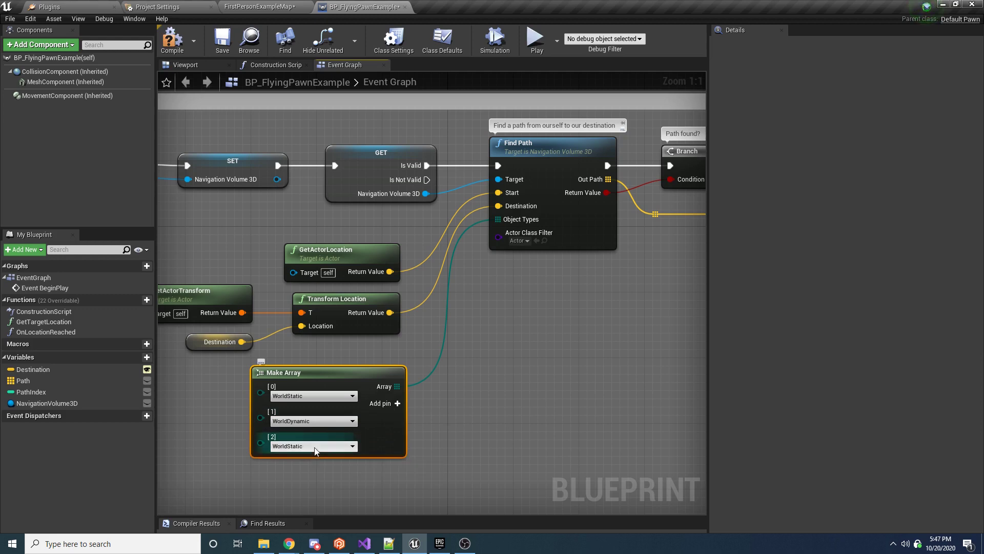
{"action": "left_click", "coordinate": [330, 445]}
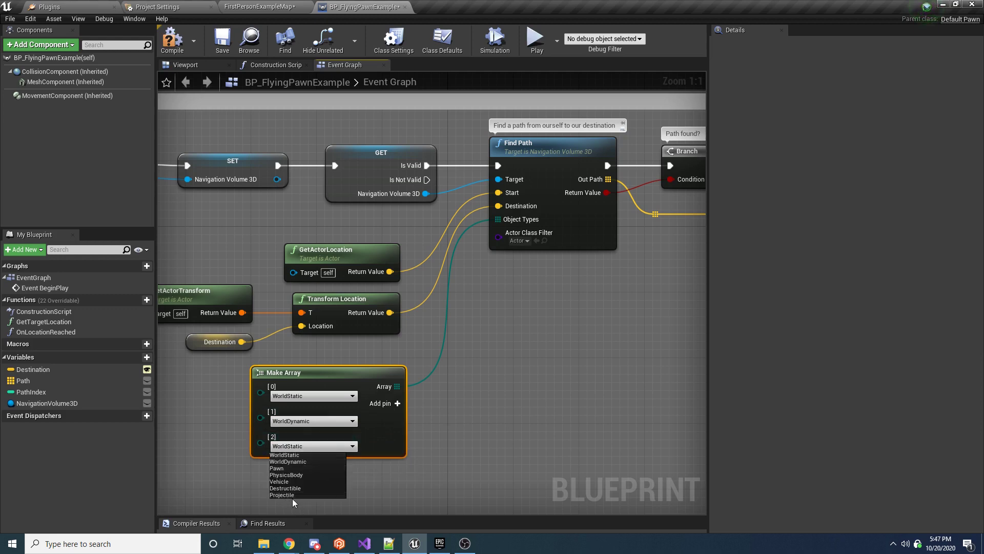
{"action": "left_click", "coordinate": [390, 451]}
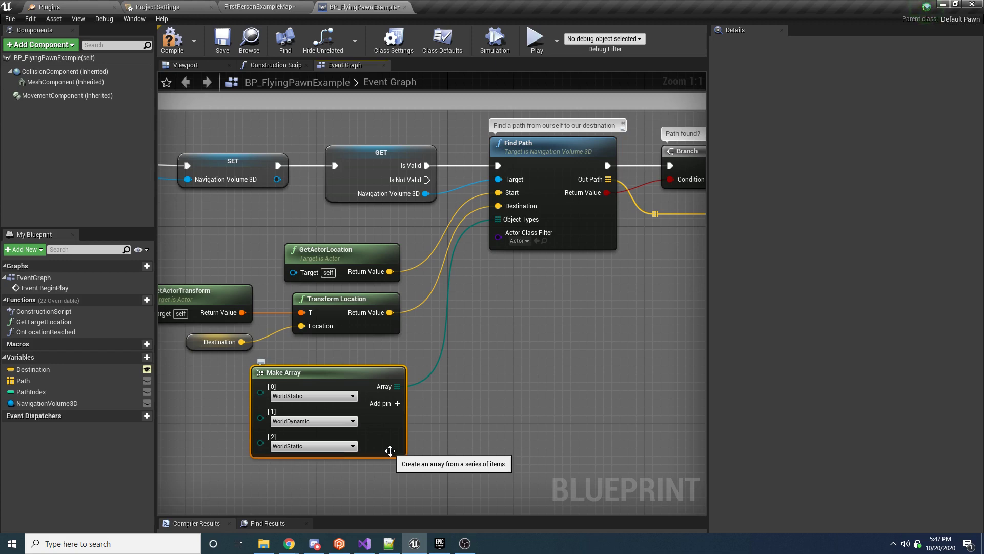
{"action": "right_click", "coordinate": [336, 444]}
{"action": "left_click", "coordinate": [344, 432]}
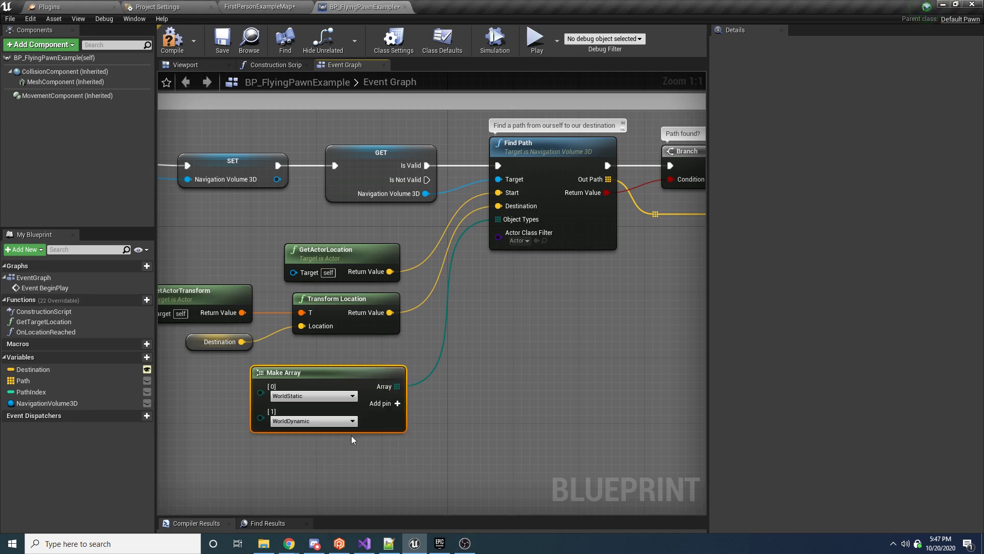
View the class choices for the Find Path node's Actor Class Filter and leave it set to Actor.
{"action": "right_click_drag", "start_coordinate": [575, 237], "coordinate": [546, 267]}
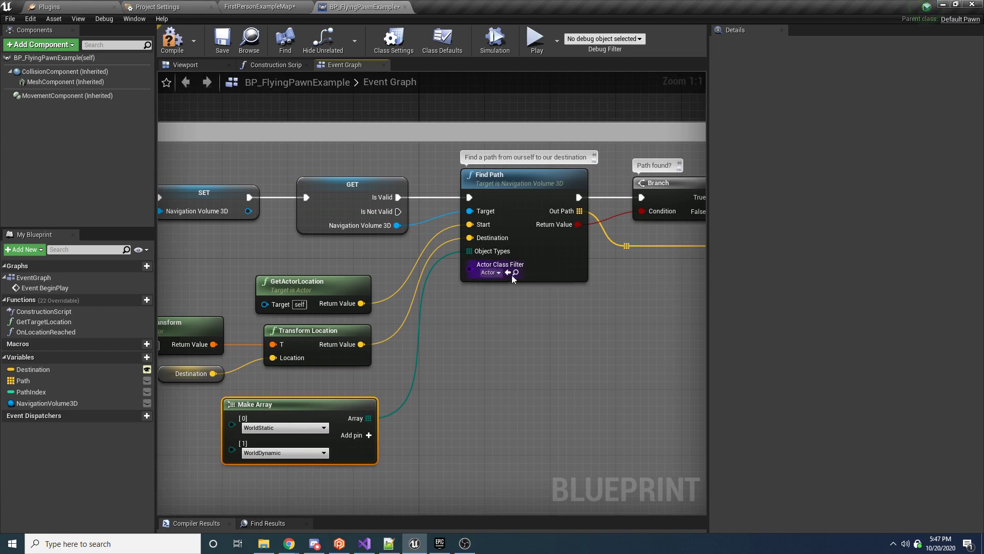
{"action": "left_click", "coordinate": [490, 272]}
{"action": "left_click", "coordinate": [490, 357]}
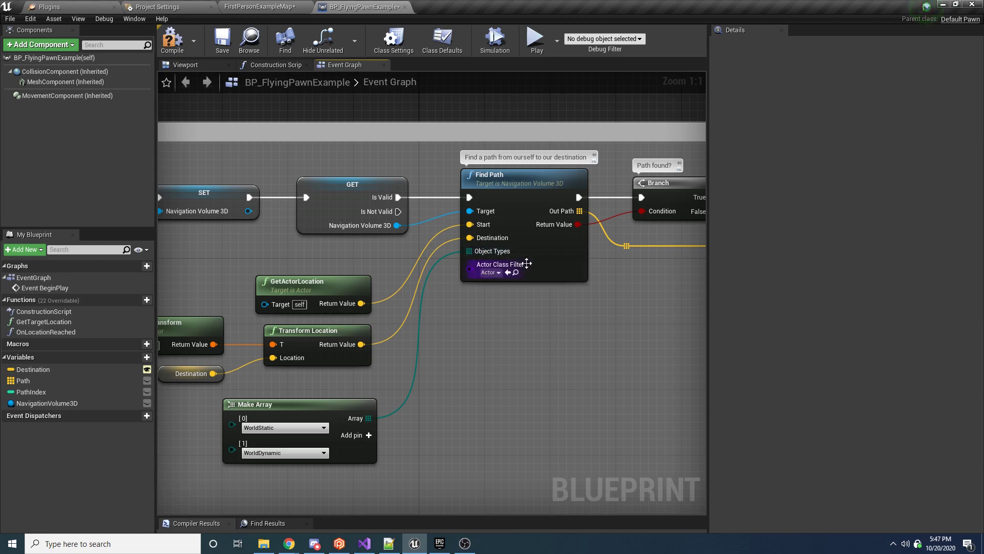
Add a LineTraceByChannel node in the empty area below Find Path and expand its advanced pins.
{"action": "right_click", "coordinate": [503, 400]}
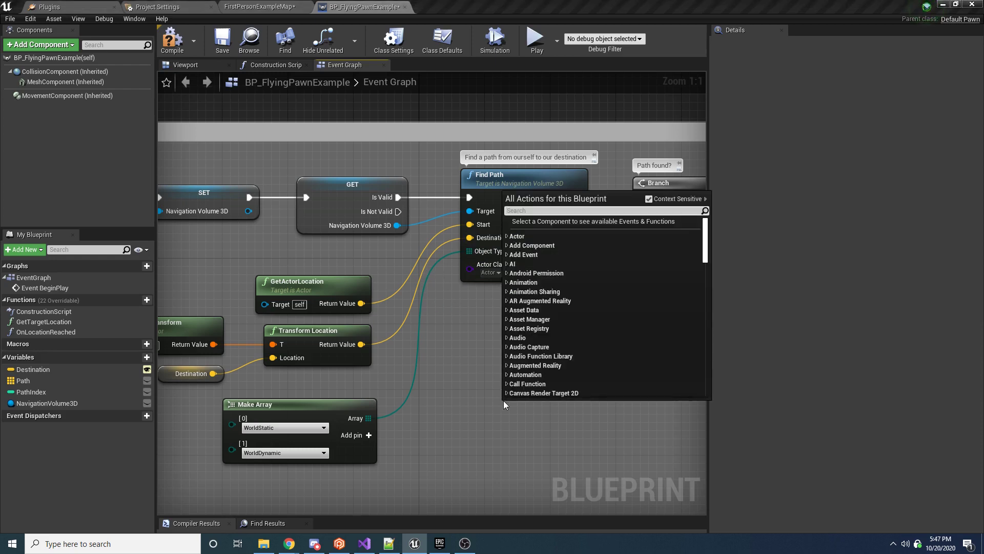
{"action": "type", "text": "line trace by"}
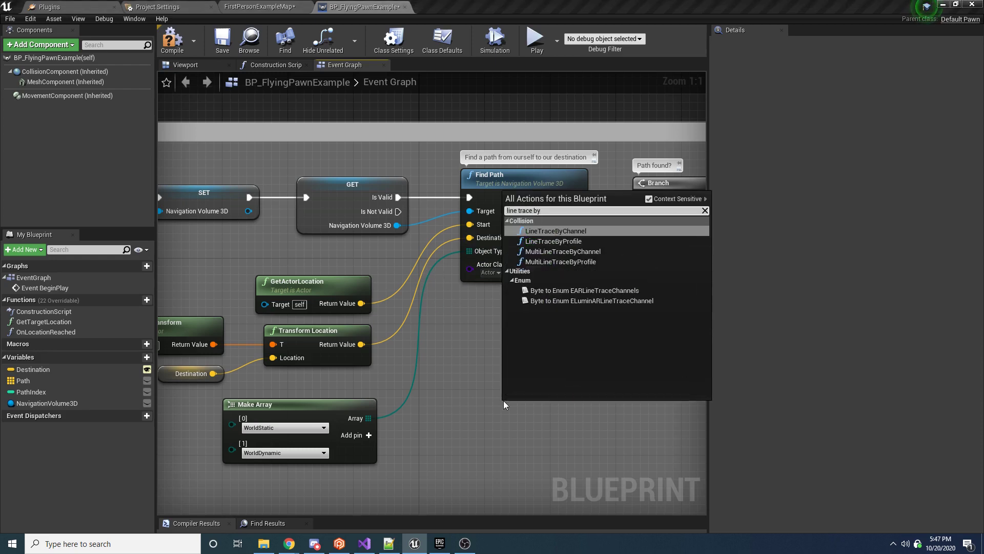
{"action": "key", "text": "Return"}
{"action": "right_click_drag", "start_coordinate": [504, 401], "coordinate": [417, 185]}
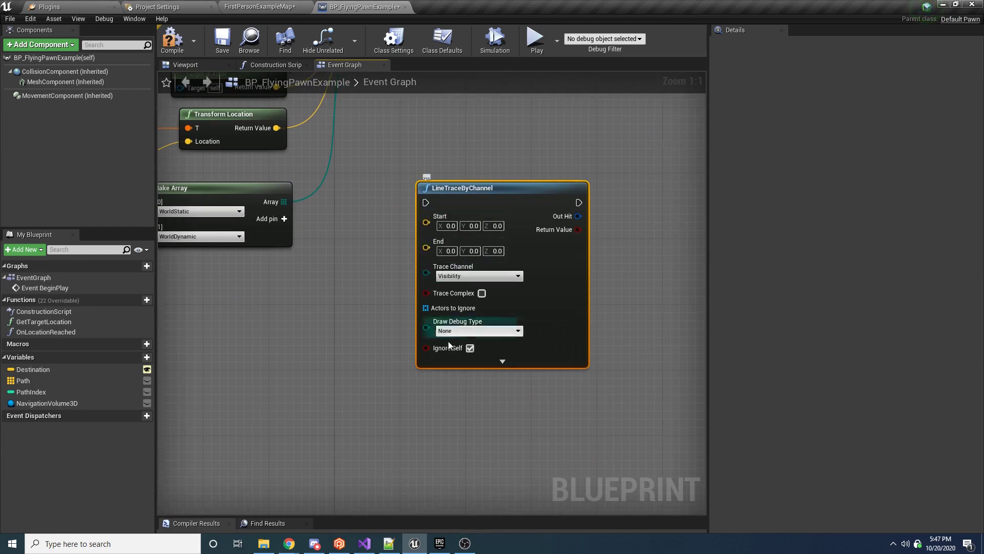
{"action": "left_click", "coordinate": [500, 359]}
{"action": "right_click_drag", "start_coordinate": [489, 337], "coordinate": [448, 482]}
Add a BoxOverlapActors node and place it below the Find Path node for comparison.
{"action": "right_click", "coordinate": [480, 262]}
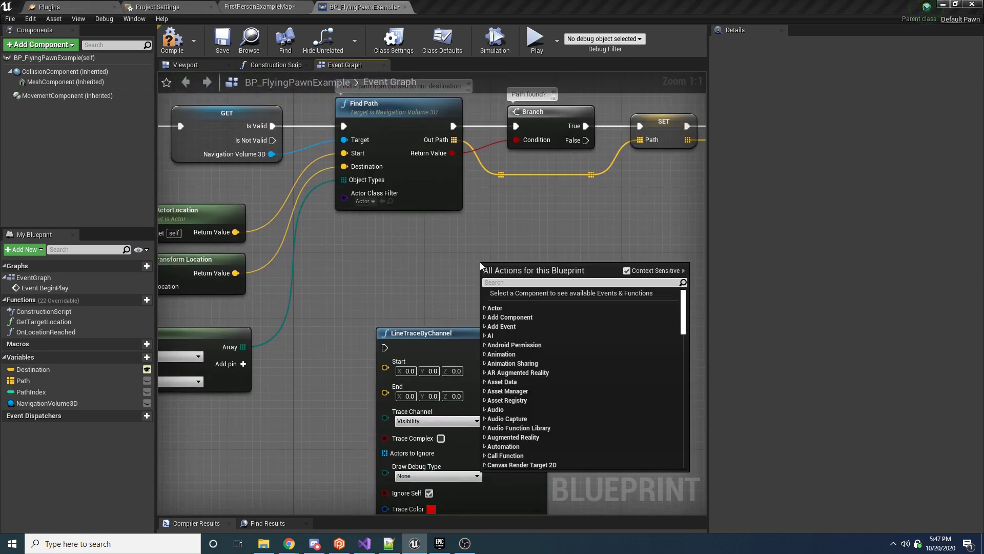
{"action": "type", "text": "box overl"}
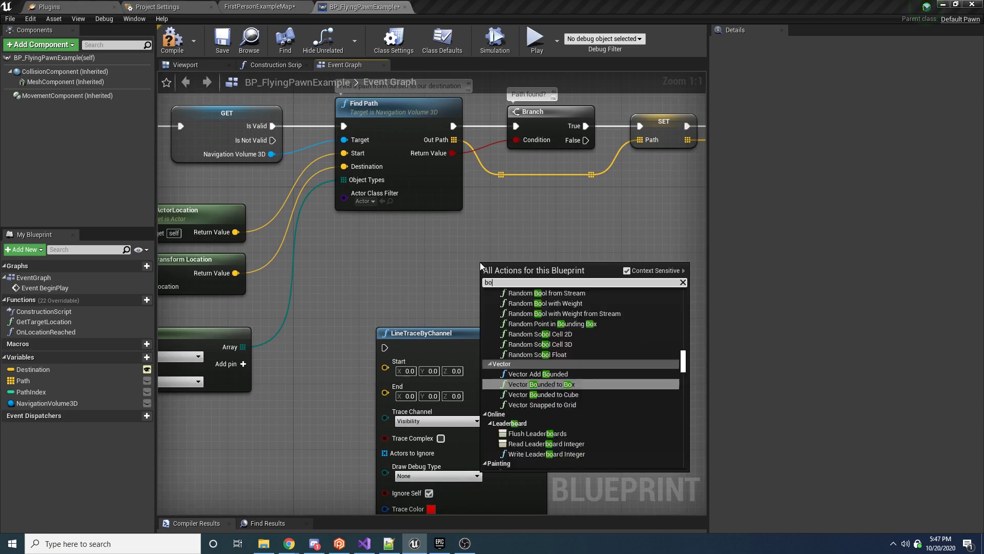
{"action": "key", "text": "Up"}
{"action": "key", "text": "Up"}
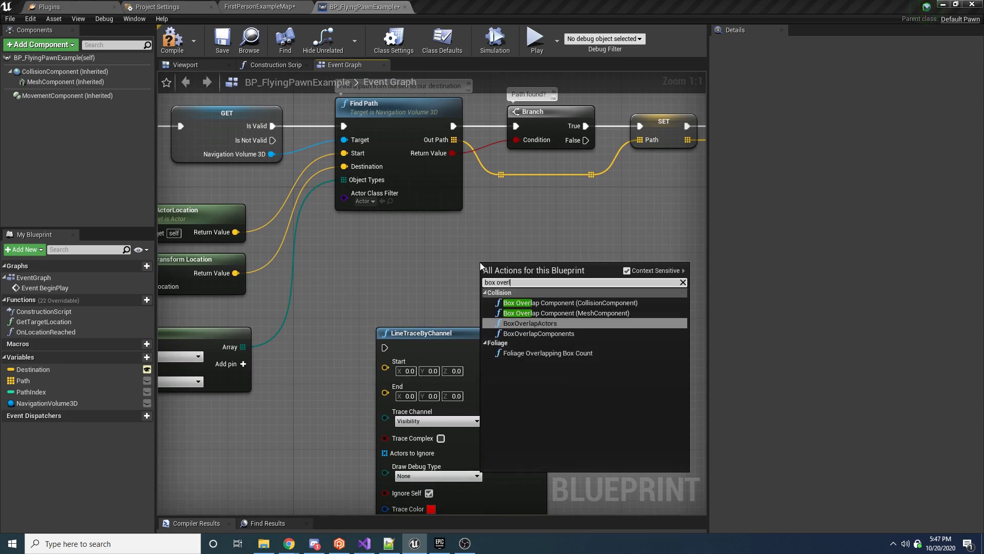
{"action": "key", "text": "Return"}
{"action": "right_click_drag", "start_coordinate": [539, 267], "coordinate": [430, 233]}
{"action": "left_click_drag", "start_coordinate": [433, 235], "coordinate": [266, 226]}
Delete the LineTraceByChannel and BoxOverlapActors nodes from the event graph.
{"action": "left_click", "coordinate": [375, 311]}
{"action": "key", "text": "Delete"}
{"action": "right_click_drag", "start_coordinate": [286, 226], "coordinate": [397, 270]}
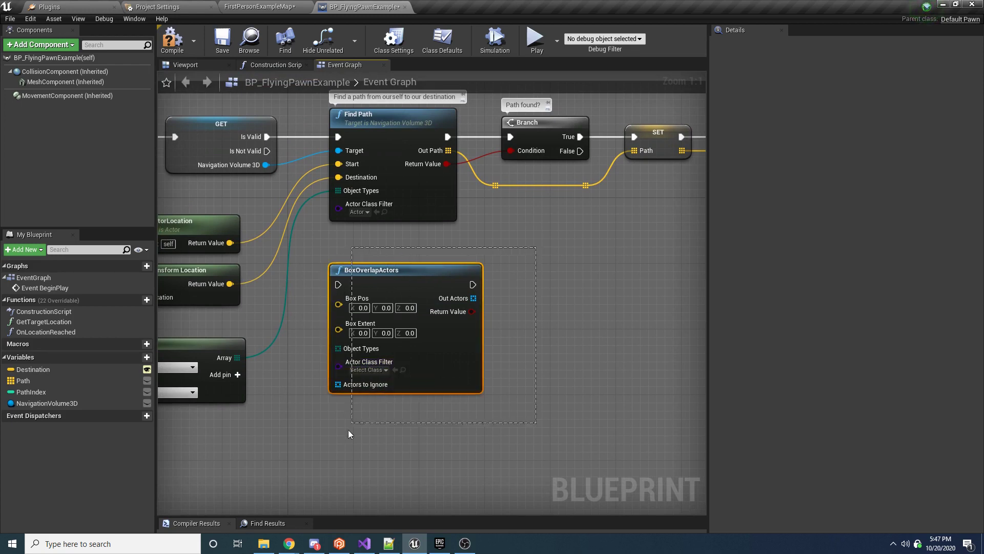
{"action": "key", "text": "Delete"}
{"action": "right_click_drag", "start_coordinate": [365, 211], "coordinate": [376, 275]}
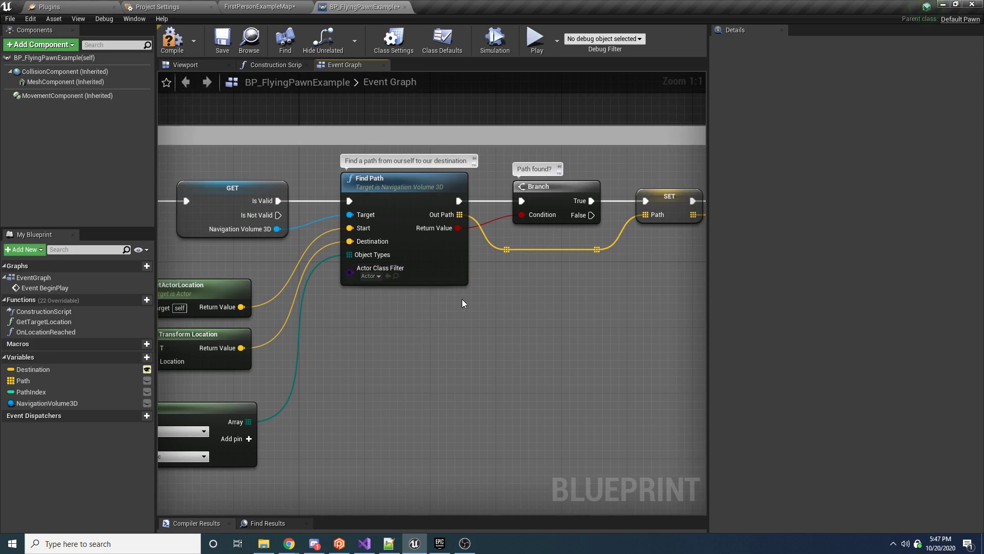
Follow the logic from Find Path through the path-found Branch and the Path SET node to the For Each Loop.
{"action": "right_click_drag", "start_coordinate": [448, 315], "coordinate": [498, 323]}
{"action": "left_click_drag", "start_coordinate": [532, 412], "coordinate": [411, 214]}
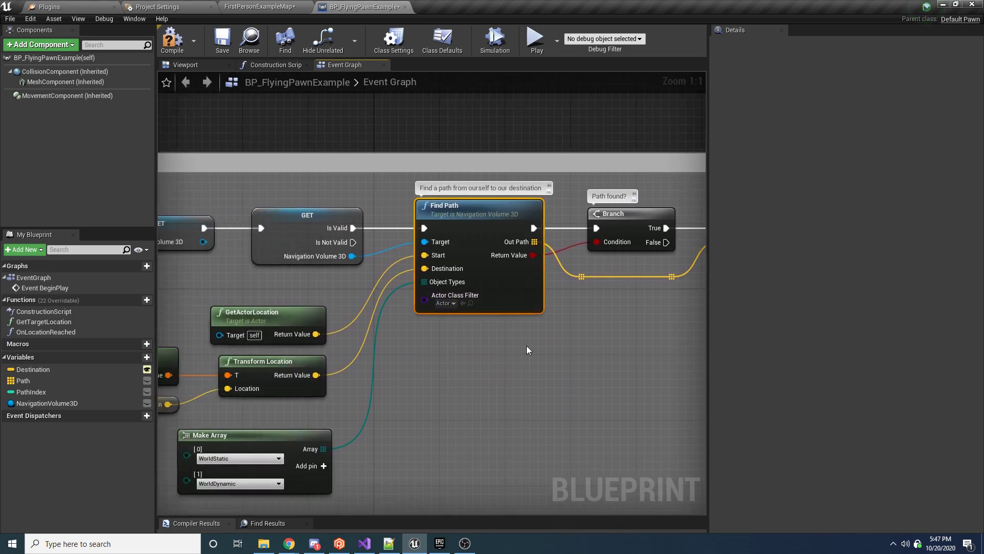
{"action": "right_click_drag", "start_coordinate": [526, 350], "coordinate": [382, 359]}
{"action": "right_click_drag", "start_coordinate": [439, 334], "coordinate": [323, 353]}
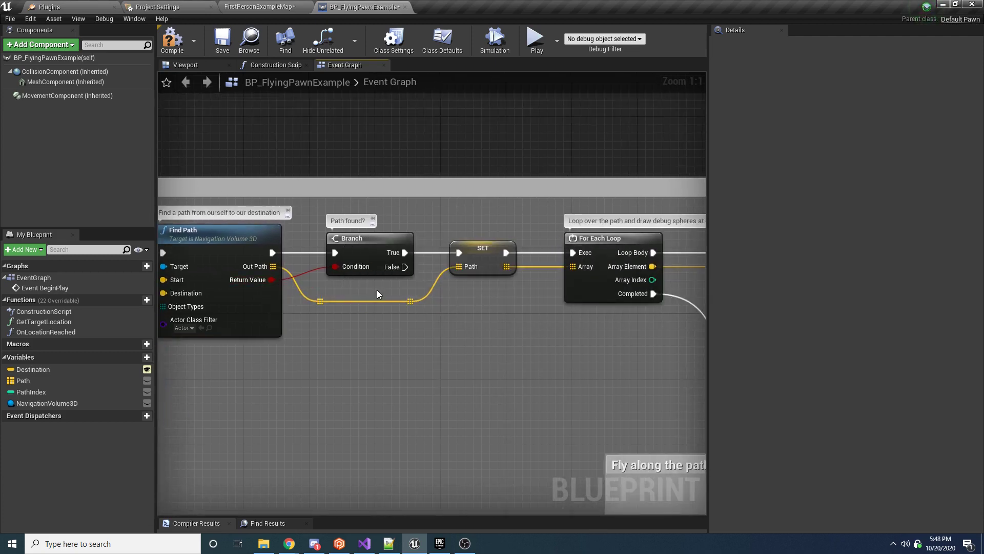
{"action": "right_click_drag", "start_coordinate": [377, 293], "coordinate": [332, 295]}
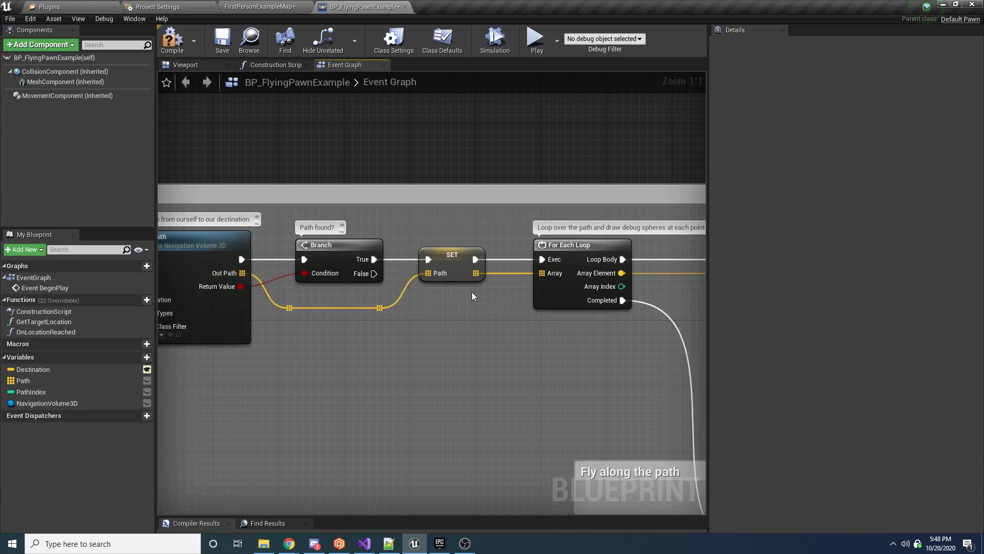
{"action": "right_click_drag", "start_coordinate": [472, 292], "coordinate": [261, 286]}
Highlight the For Each Loop and Draw Debug Sphere nodes, and briefly play-test the level to view the spheres along the path.
{"action": "left_click_drag", "start_coordinate": [600, 216], "coordinate": [413, 288]}
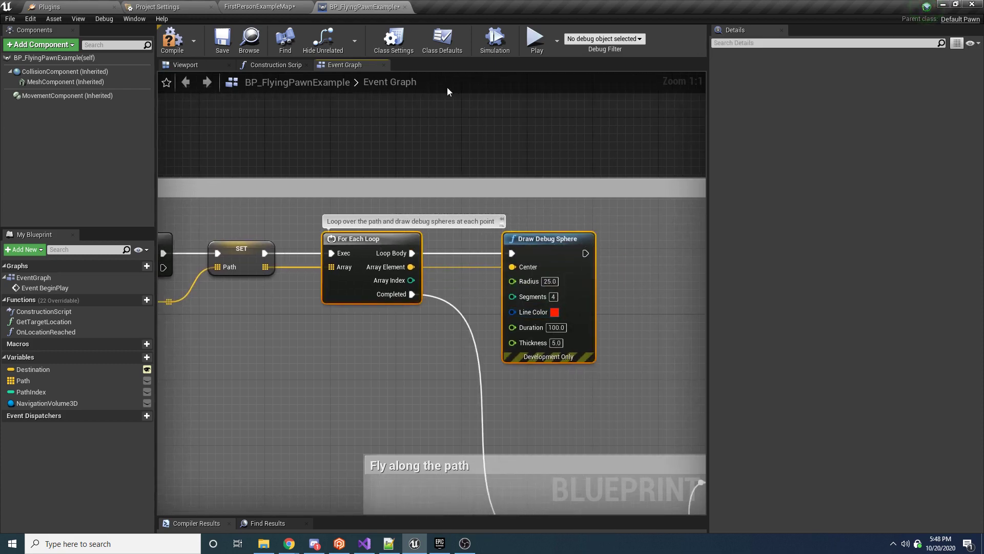
{"action": "left_click", "coordinate": [536, 40]}
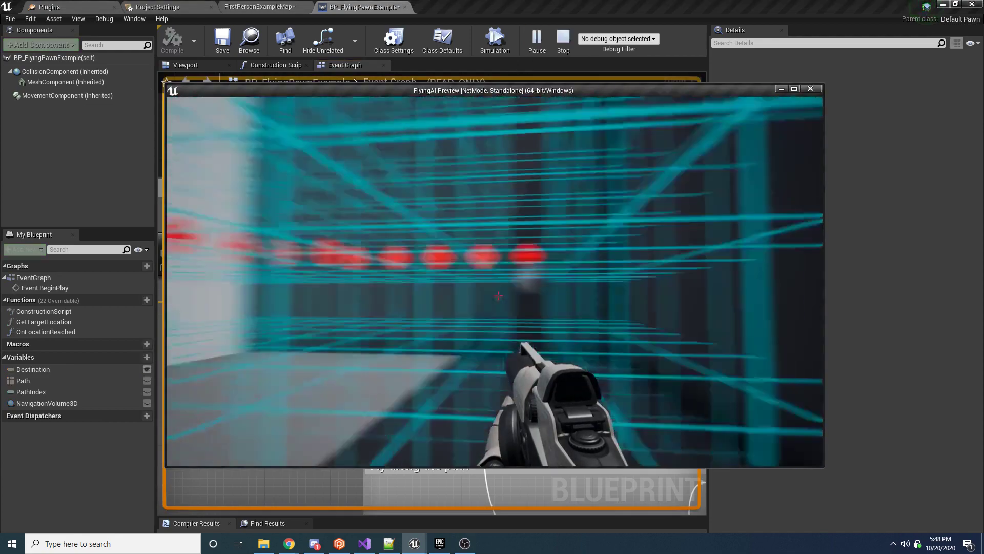
{"action": "key", "text": "Escape"}
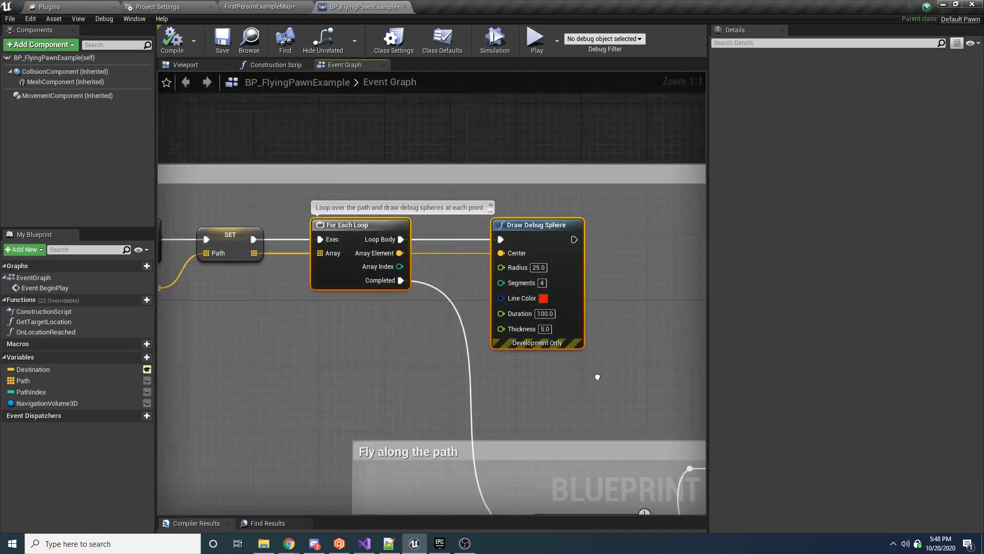
Look over the whole Fly along the path section and highlight all of its nodes.
{"action": "right_click_drag", "start_coordinate": [597, 377], "coordinate": [300, 161]}
{"action": "scroll", "coordinate": [392, 183], "scroll_direction": "down", "scroll_amount": 2}
{"action": "scroll", "coordinate": [355, 163], "scroll_direction": "down", "scroll_amount": 2}
{"action": "right_click_drag", "start_coordinate": [428, 167], "coordinate": [450, 194]}
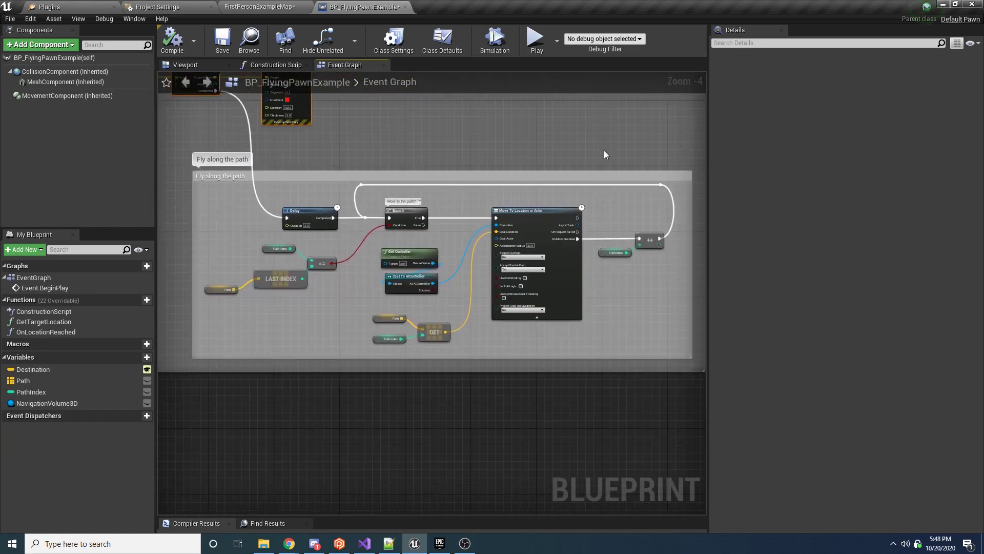
{"action": "left_click_drag", "start_coordinate": [689, 151], "coordinate": [178, 364]}
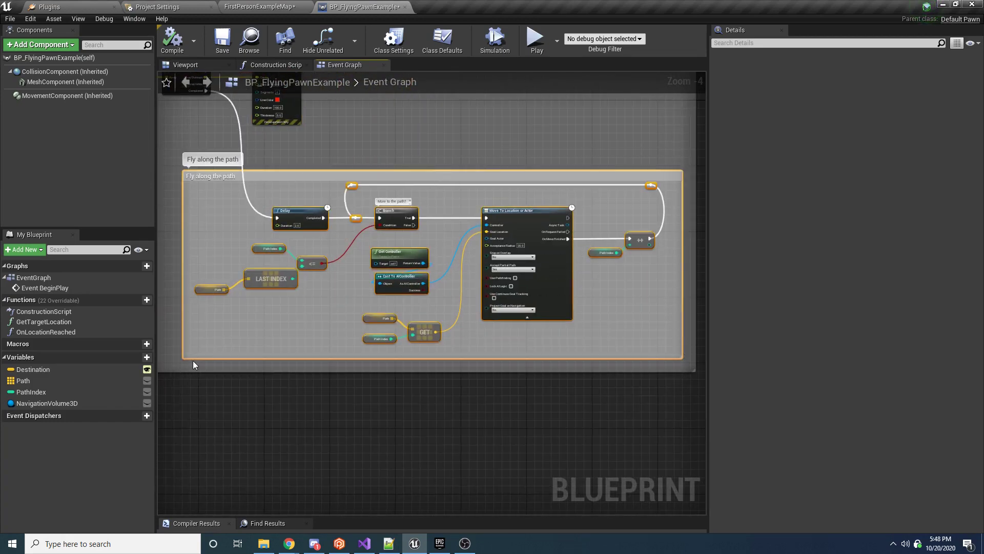
{"action": "left_click", "coordinate": [194, 358]}
Examine the Delay node and the comparison of Path Index with the Path array's last index, and select the Path Index node.
{"action": "scroll", "coordinate": [226, 186], "scroll_direction": "up", "scroll_amount": 4}
{"action": "left_click_drag", "start_coordinate": [402, 204], "coordinate": [361, 296]}
{"action": "right_click_drag", "start_coordinate": [438, 312], "coordinate": [440, 290]}
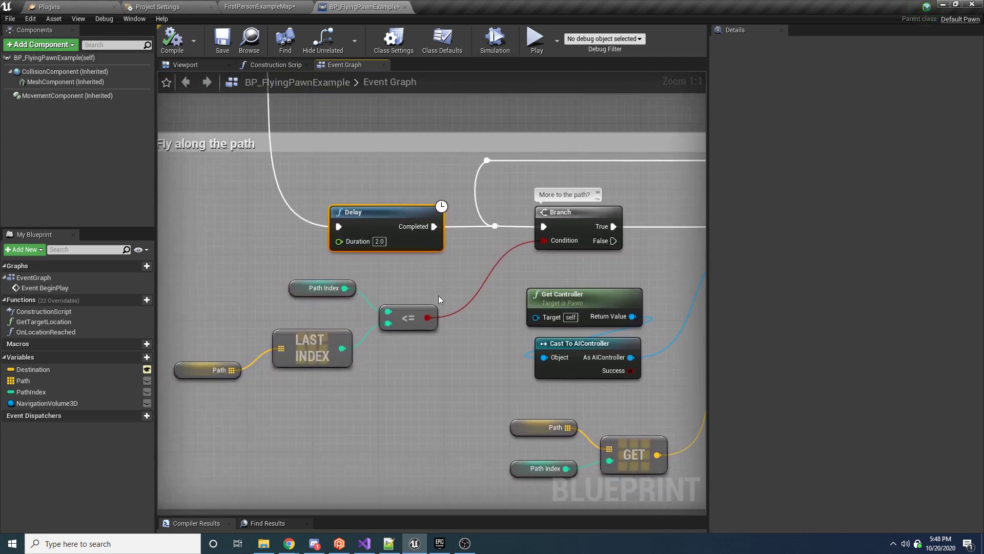
{"action": "left_click_drag", "start_coordinate": [436, 282], "coordinate": [208, 421]}
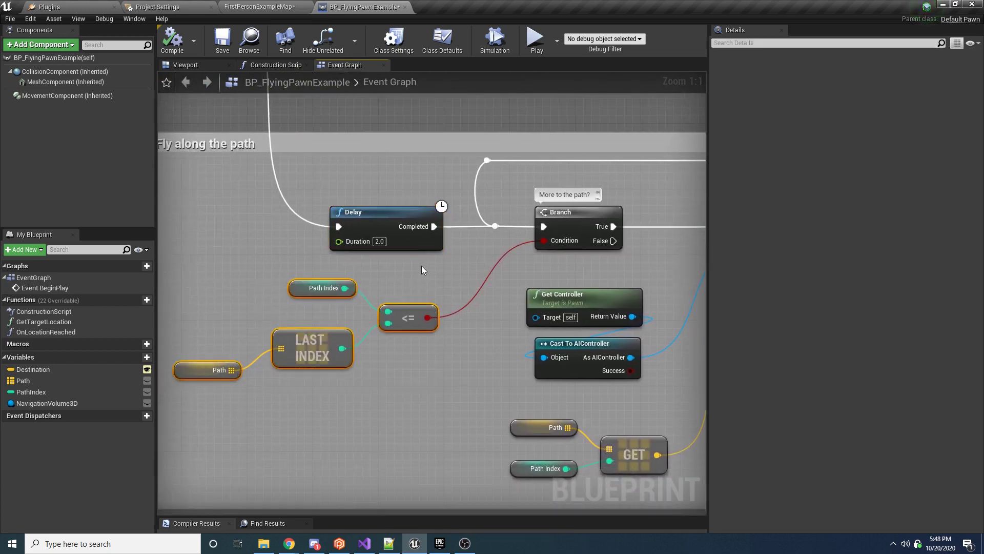
{"action": "left_click_drag", "start_coordinate": [421, 266], "coordinate": [198, 401]}
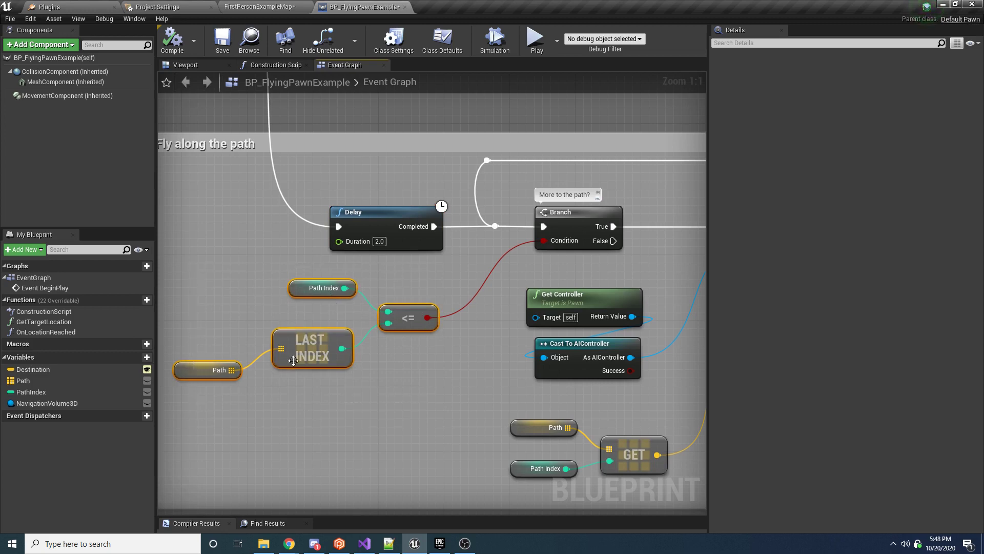
{"action": "left_click", "coordinate": [309, 290]}
Examine the Move To Location or Actor node with its AI controller inputs and the Path array GET node supplying its goal location.
{"action": "right_click_drag", "start_coordinate": [539, 276], "coordinate": [270, 299]}
{"action": "right_click_drag", "start_coordinate": [448, 312], "coordinate": [434, 301]}
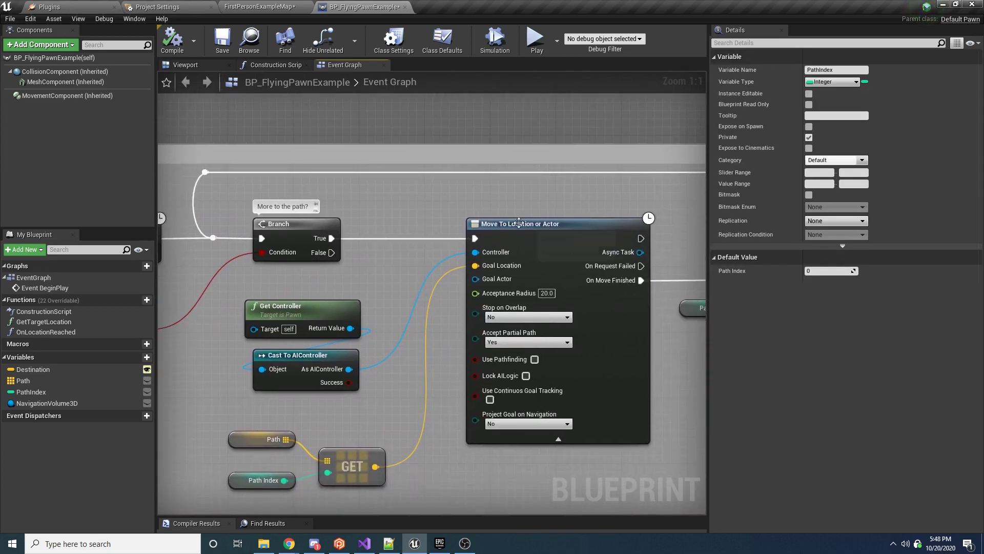
{"action": "left_click_drag", "start_coordinate": [553, 199], "coordinate": [477, 318]}
{"action": "right_click_drag", "start_coordinate": [400, 341], "coordinate": [429, 291]}
{"action": "left_click", "coordinate": [401, 363]}
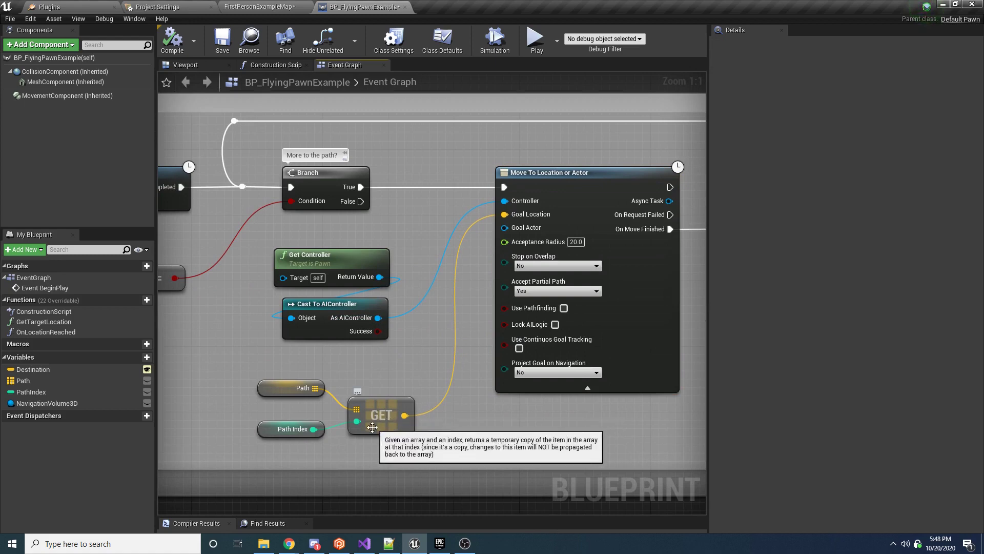
Examine how Move To Location or Actor increments Path Index on finishing and loops back to the path check.
{"action": "left_click_drag", "start_coordinate": [412, 376], "coordinate": [256, 454]}
{"action": "right_click_drag", "start_coordinate": [521, 263], "coordinate": [266, 305]}
{"action": "left_click_drag", "start_coordinate": [562, 233], "coordinate": [479, 341]}
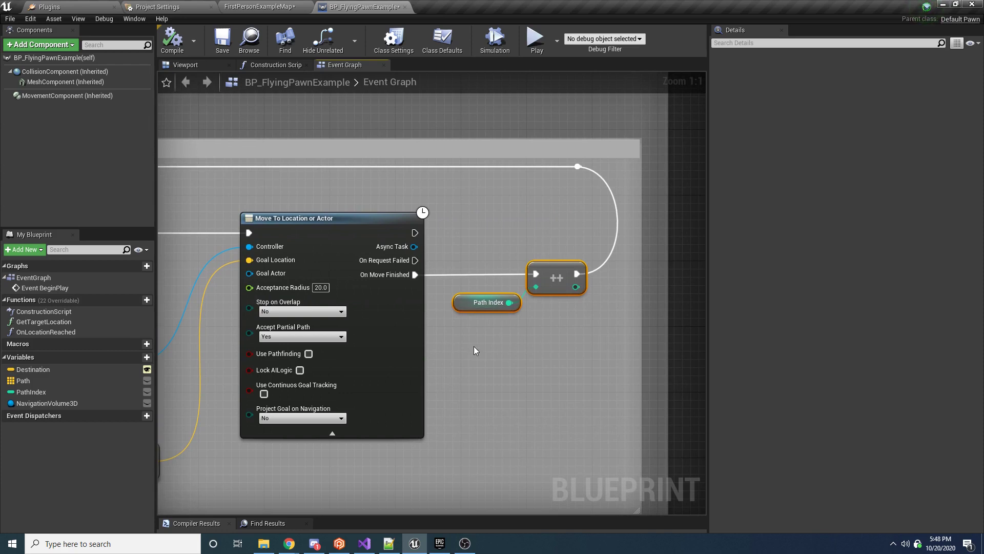
{"action": "right_click_drag", "start_coordinate": [474, 346], "coordinate": [637, 300]}
{"action": "right_click_drag", "start_coordinate": [332, 177], "coordinate": [492, 238]}
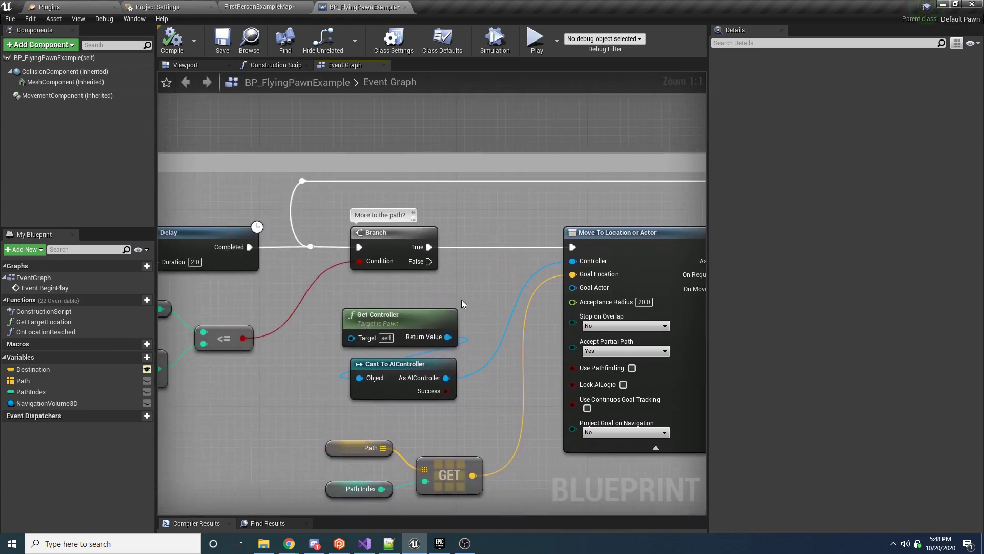
{"action": "scroll", "coordinate": [463, 303], "scroll_direction": "down", "scroll_amount": 4}
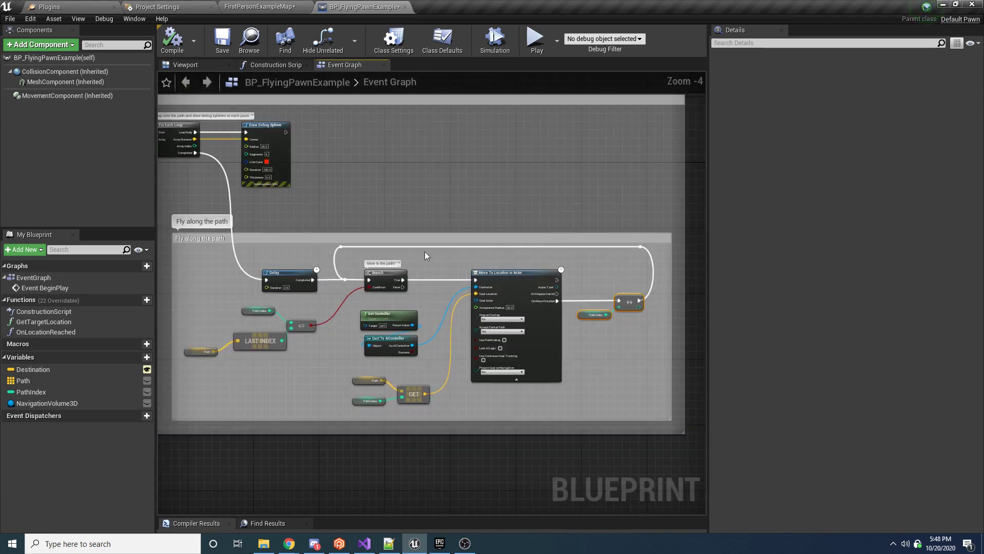
{"action": "right_click_drag", "start_coordinate": [398, 190], "coordinate": [466, 195]}
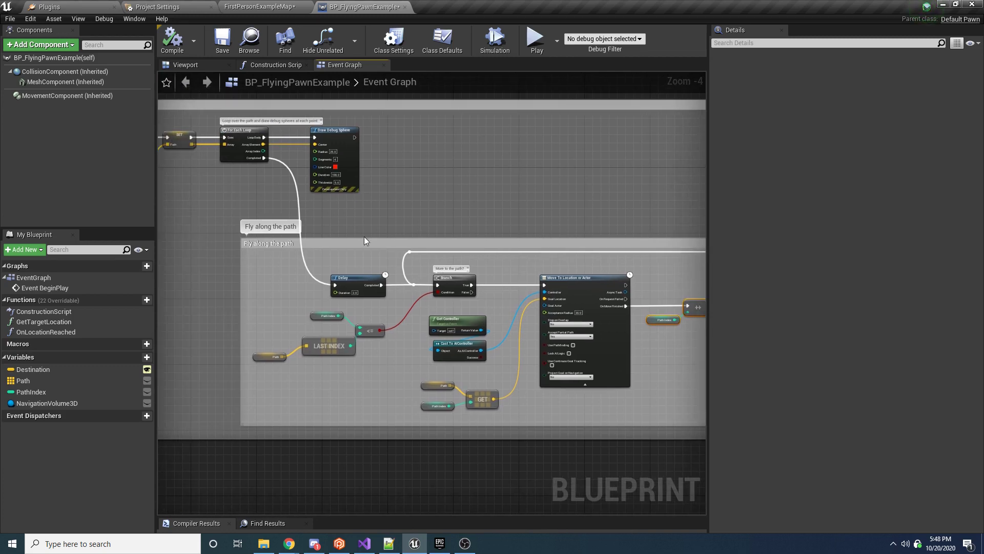
Review the Find Path node with its start and destination inputs and its path output, and highlight it.
{"action": "right_click_drag", "start_coordinate": [329, 226], "coordinate": [637, 286]}
{"action": "scroll", "coordinate": [319, 198], "scroll_direction": "up", "scroll_amount": 4}
{"action": "right_click_drag", "start_coordinate": [379, 193], "coordinate": [415, 266]}
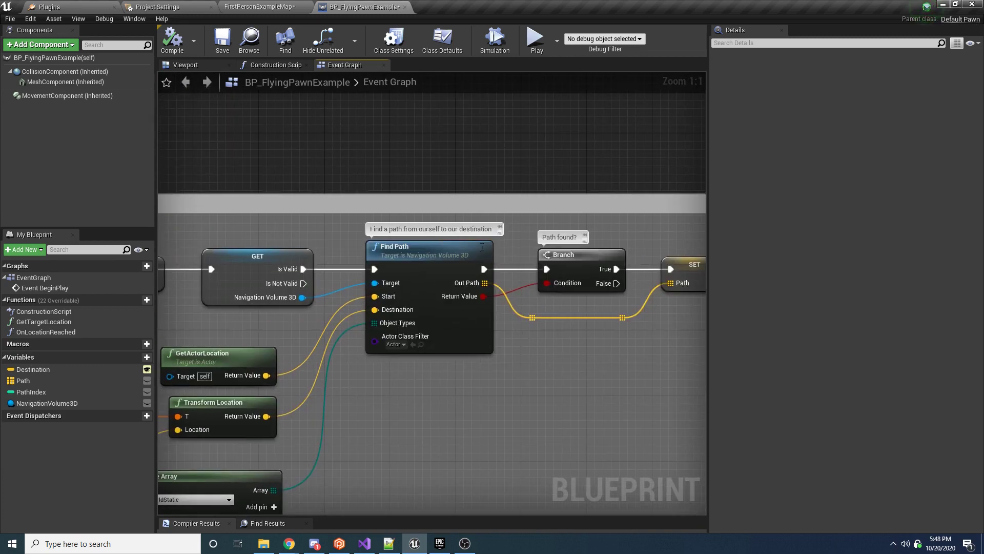
{"action": "left_click", "coordinate": [393, 244]}
{"action": "left_click", "coordinate": [459, 417]}
{"action": "left_click_drag", "start_coordinate": [483, 409], "coordinate": [376, 256]}
{"action": "left_click", "coordinate": [439, 405]}
Look over the Other useful functions section of the event graph.
{"action": "right_click_drag", "start_coordinate": [310, 422], "coordinate": [472, 371]}
{"action": "right_click_drag", "start_coordinate": [244, 340], "coordinate": [557, 330]}
{"action": "right_click_drag", "start_coordinate": [275, 312], "coordinate": [579, 308]}
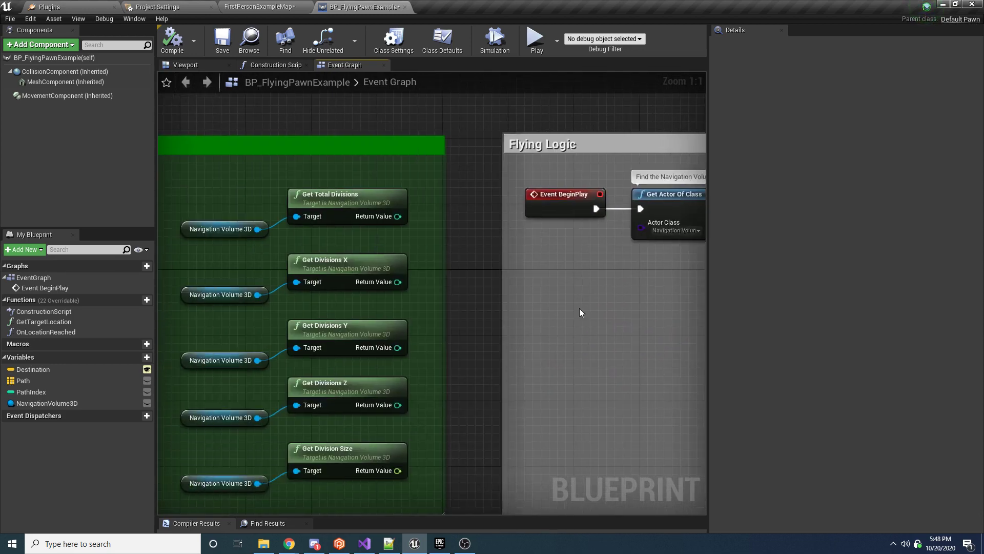
{"action": "mouse_move", "coordinate": [357, 292]}
{"action": "right_mouse_down"}
{"action": "mouse_move", "coordinate": [583, 276]}
{"action": "mouse_move", "coordinate": [510, 267]}
{"action": "right_mouse_up"}
{"action": "scroll", "coordinate": [583, 277], "scroll_direction": "down", "scroll_amount": 1}
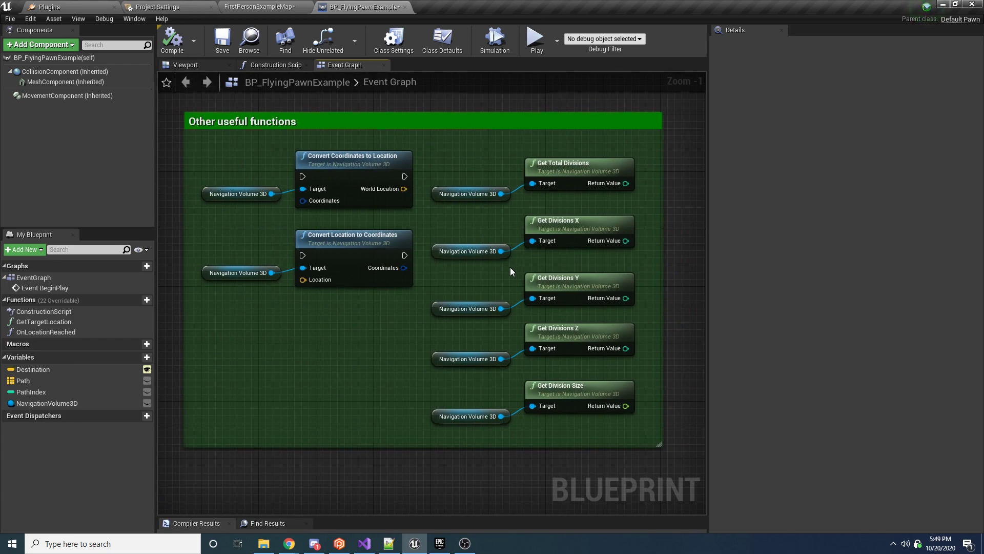
{"action": "scroll", "coordinate": [456, 182], "scroll_direction": "up", "scroll_amount": 1}
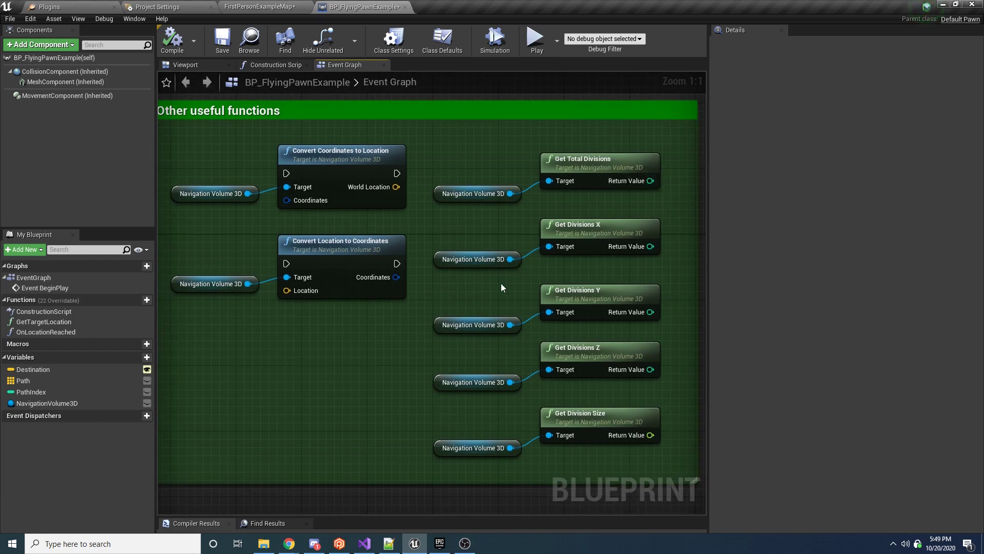
Split the Coordinates input of the Convert Coordinates to Location node into X, Y and Z, and undo the split.
{"action": "left_click", "coordinate": [349, 161]}
{"action": "right_click_drag", "start_coordinate": [349, 161], "coordinate": [372, 175]}
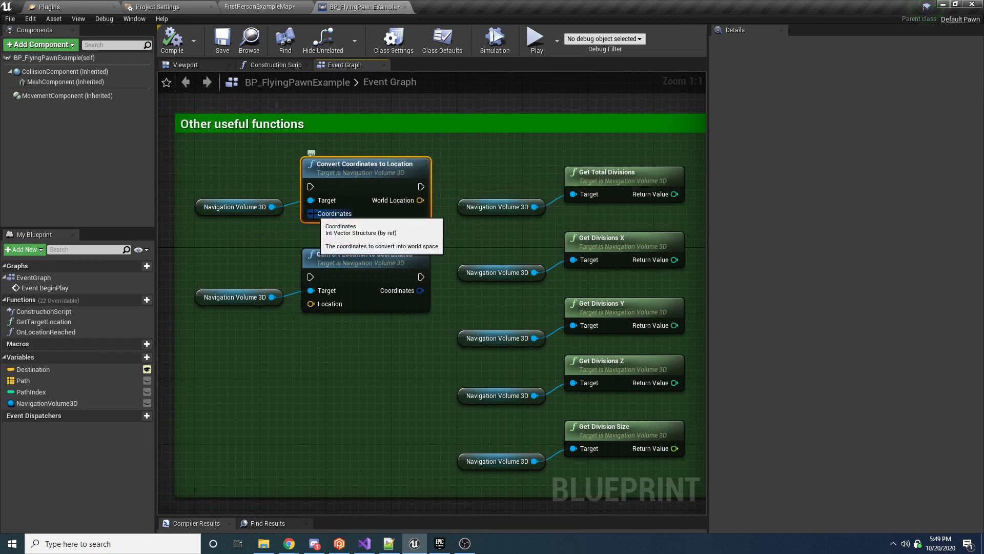
{"action": "right_click", "coordinate": [313, 213]}
{"action": "left_click", "coordinate": [328, 237]}
{"action": "left_click_drag", "start_coordinate": [367, 215], "coordinate": [376, 174]}
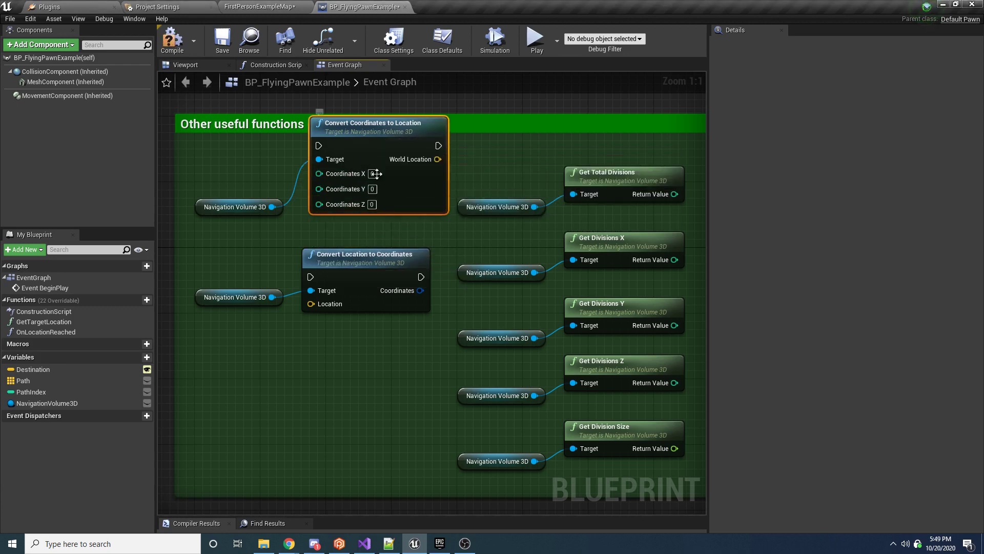
{"action": "key", "text": "ctrl+z"}
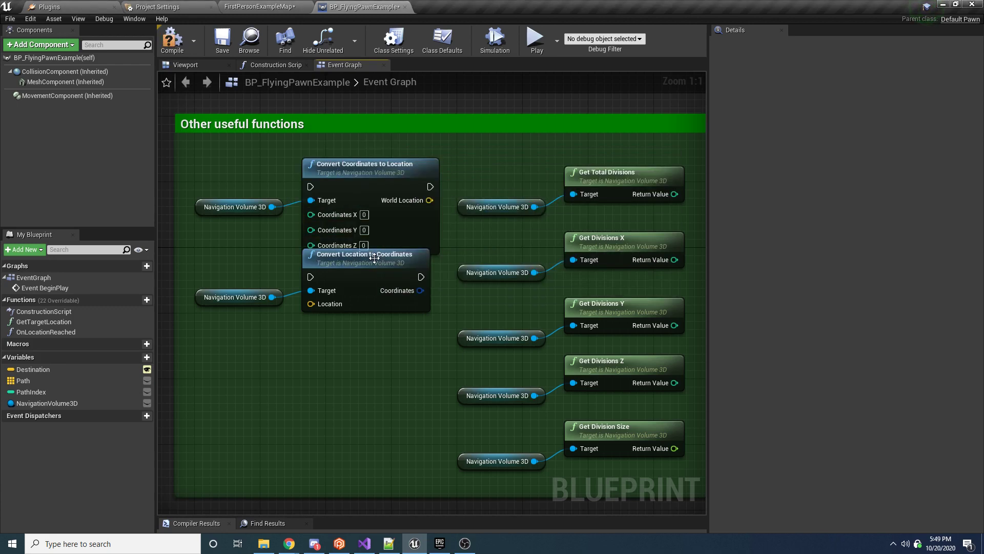
{"action": "key", "text": "ctrl+z"}
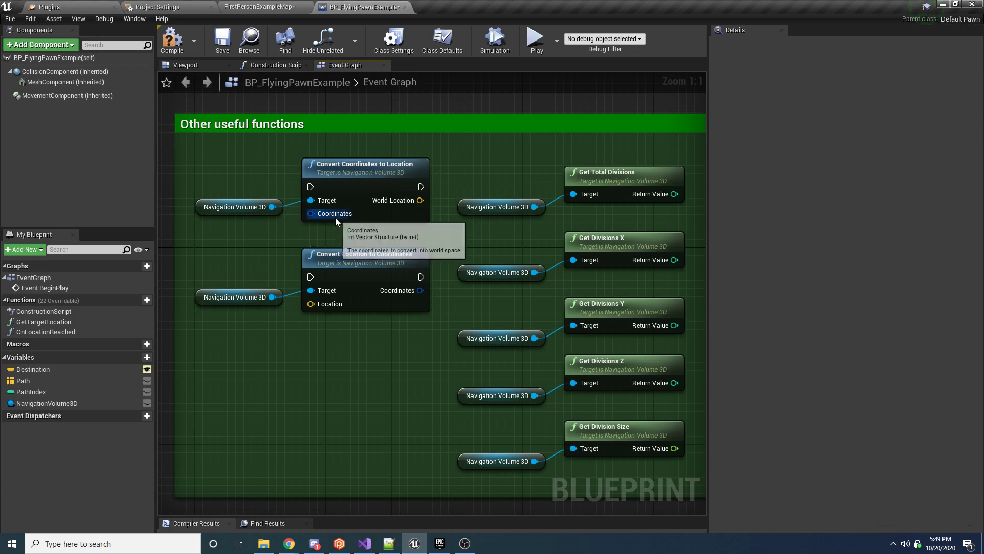
Examine the Location input and Coordinates output of the Convert Location to Coordinates node.
{"action": "left_click_drag", "start_coordinate": [399, 339], "coordinate": [306, 226]}
{"action": "left_click", "coordinate": [374, 347]}
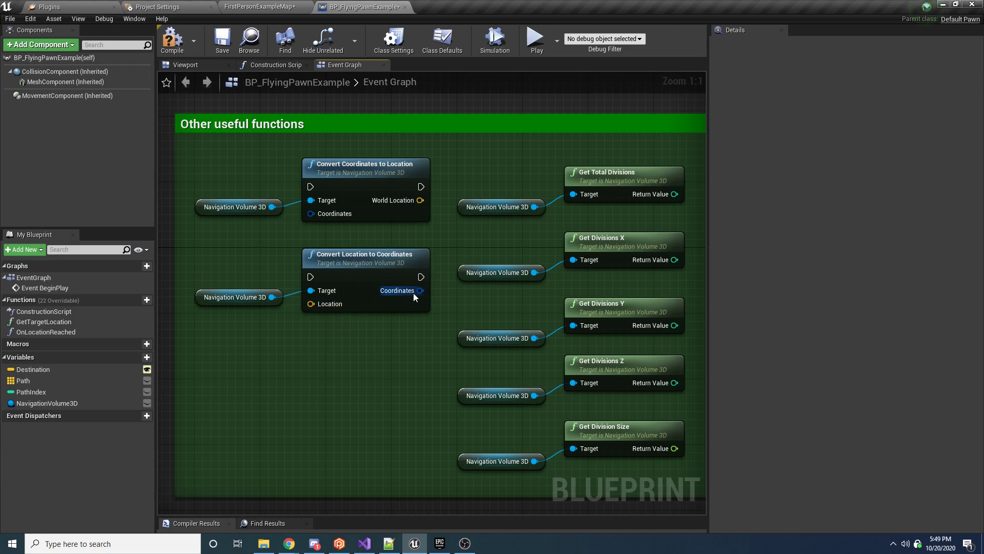
{"action": "right_click_drag", "start_coordinate": [471, 299], "coordinate": [495, 290]}
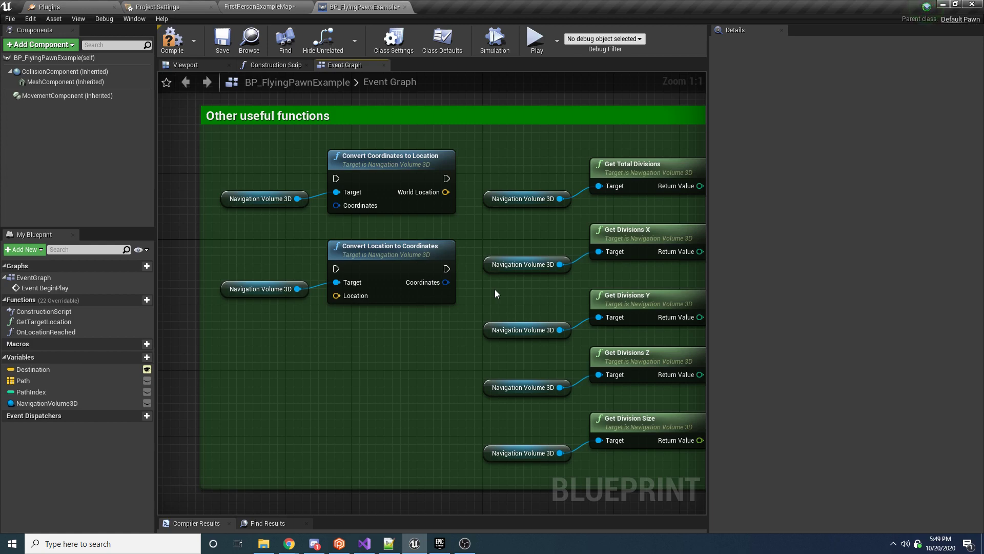
{"action": "mouse_move", "coordinate": [337, 295]}
{"action": "left_mouse_down"}
{"action": "mouse_move", "coordinate": [301, 352]}
{"action": "mouse_move", "coordinate": [337, 296]}
{"action": "left_mouse_up"}
{"action": "right_click_drag", "start_coordinate": [313, 360], "coordinate": [281, 369]}
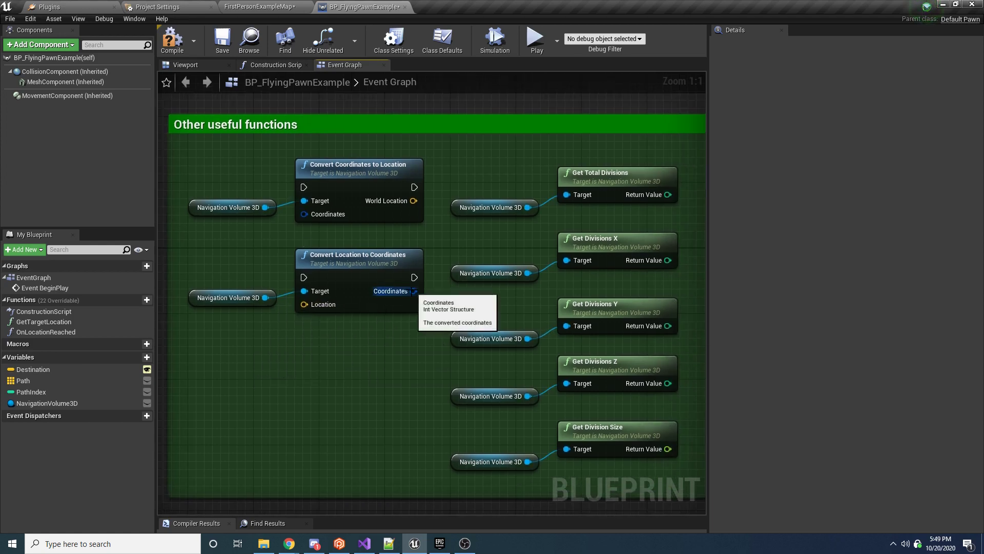
{"action": "left_click_drag", "start_coordinate": [413, 291], "coordinate": [409, 291]}
Revisit the start of the Flying Logic section and return to the coordinate conversion functions.
{"action": "right_click_drag", "start_coordinate": [472, 314], "coordinate": [389, 290]}
{"action": "left_click", "coordinate": [333, 277]}
{"action": "left_click", "coordinate": [451, 336]}
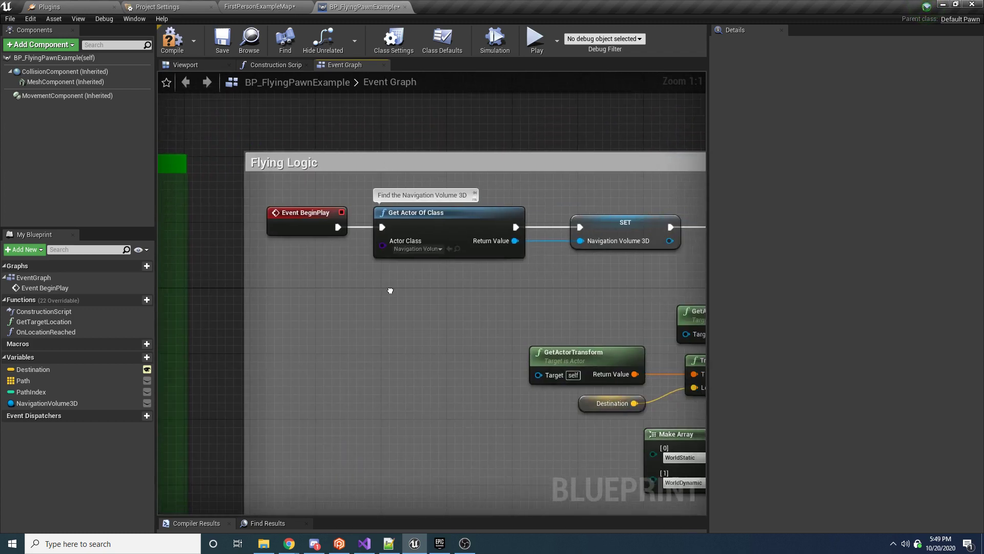
{"action": "right_click_drag", "start_coordinate": [676, 328], "coordinate": [337, 312]}
{"action": "left_click_drag", "start_coordinate": [622, 339], "coordinate": [575, 180]}
{"action": "right_click_drag", "start_coordinate": [410, 359], "coordinate": [647, 320]}
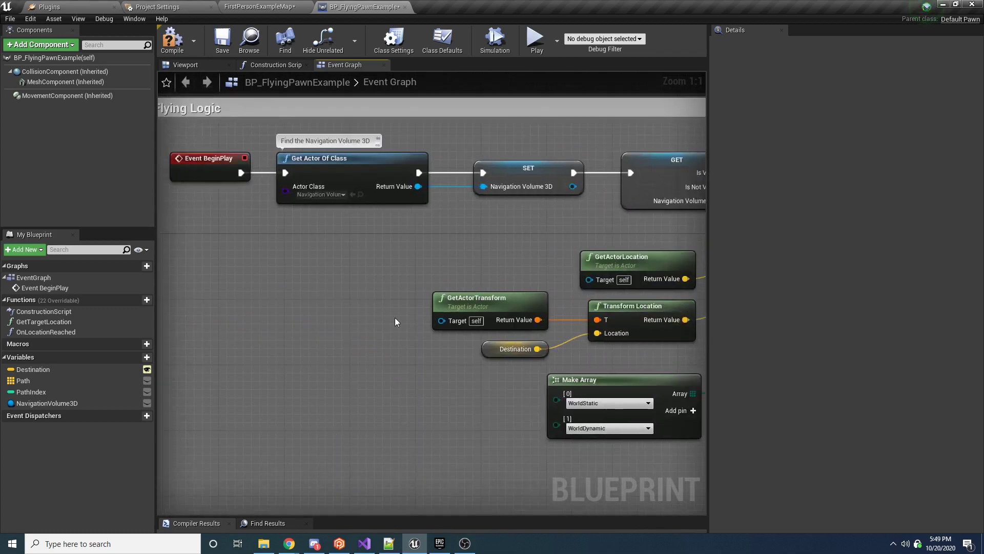
{"action": "right_click_drag", "start_coordinate": [394, 318], "coordinate": [682, 310]}
{"action": "right_click_drag", "start_coordinate": [272, 309], "coordinate": [549, 302]}
{"action": "right_click_drag", "start_coordinate": [320, 319], "coordinate": [398, 371]}
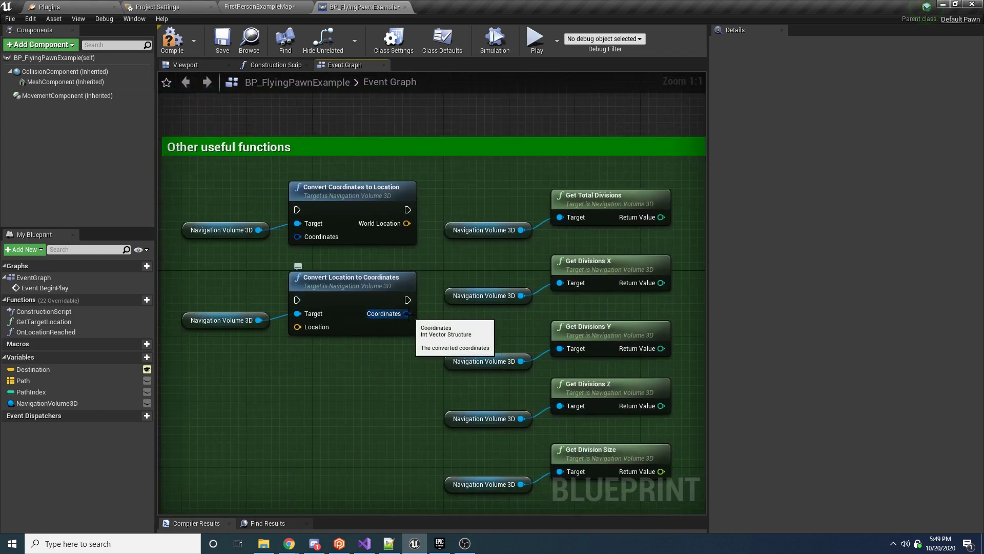
Highlight the Convert Location to Coordinates node and the group of Get Divisions and Get Division Size nodes.
{"action": "left_click_drag", "start_coordinate": [393, 376], "coordinate": [228, 282]}
{"action": "right_click_drag", "start_coordinate": [457, 353], "coordinate": [353, 307]}
{"action": "left_click", "coordinate": [380, 282]}
{"action": "left_click_drag", "start_coordinate": [581, 453], "coordinate": [400, 140]}
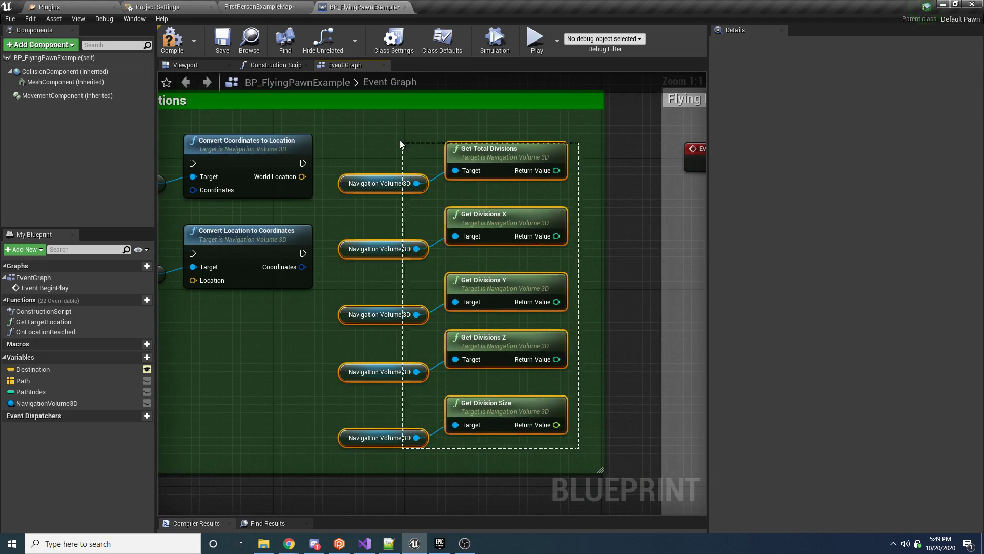
{"action": "left_click", "coordinate": [419, 450]}
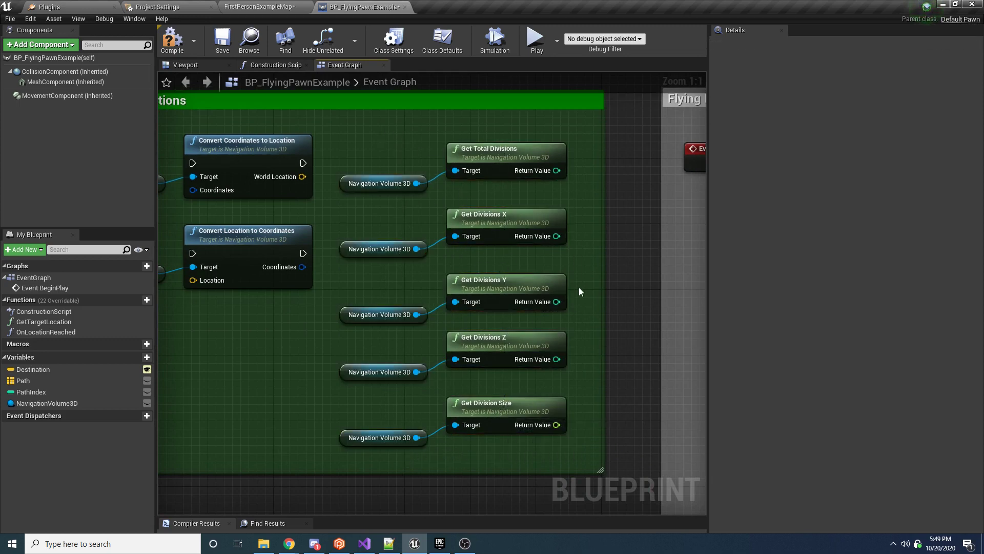
Return to an overview of the Flying Logic section and save all modified assets, including the map and pawn blueprint.
{"action": "scroll", "coordinate": [597, 274], "scroll_direction": "down", "scroll_amount": 2}
{"action": "right_click_drag", "start_coordinate": [615, 271], "coordinate": [288, 251]}
{"action": "scroll", "coordinate": [354, 282], "scroll_direction": "down", "scroll_amount": 2}
{"action": "scroll", "coordinate": [288, 251], "scroll_direction": "down", "scroll_amount": 2}
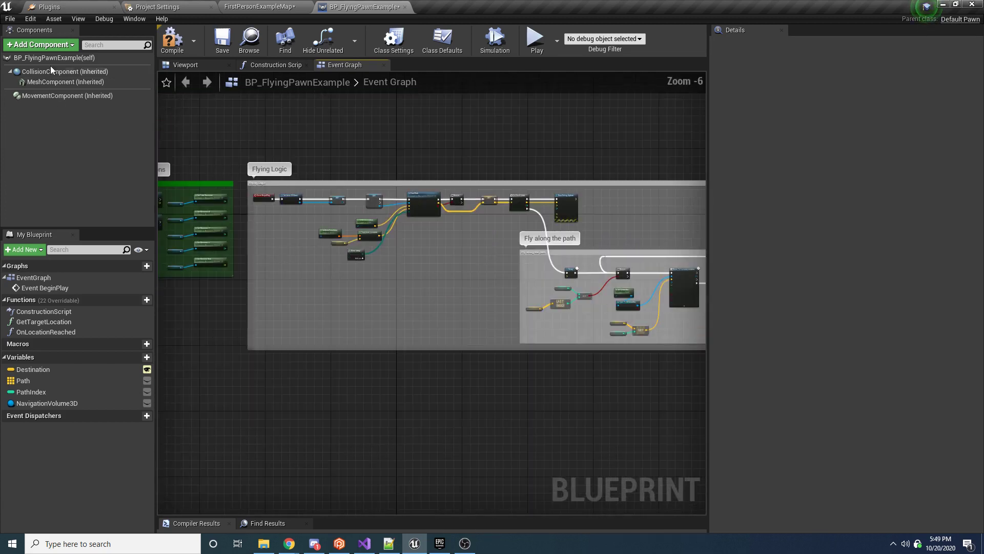
{"action": "left_click", "coordinate": [10, 19]}
{"action": "left_click", "coordinate": [23, 88]}
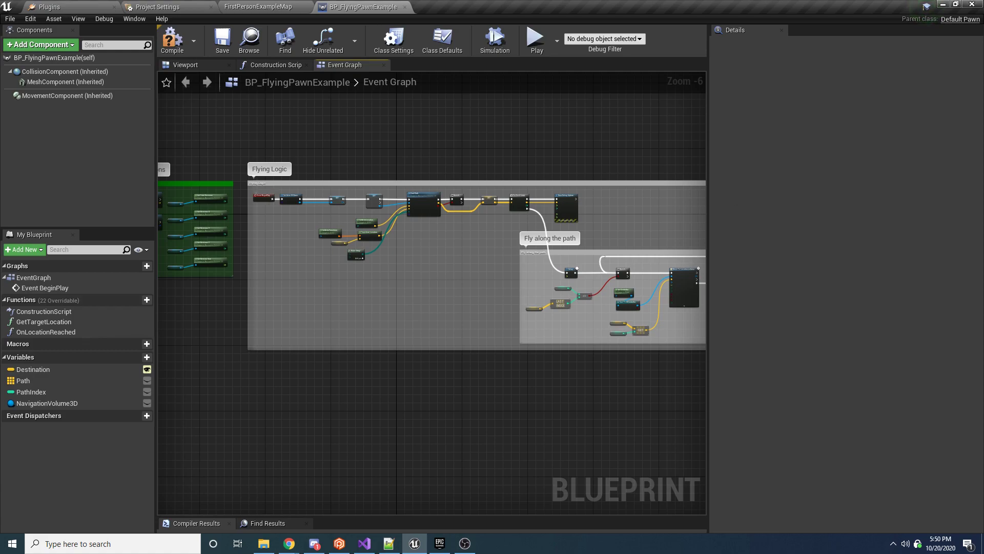
Switch to the Navigation3D GitHub page in Chrome and download the repository as a ZIP.
{"action": "key", "text": "alt+Tab"}
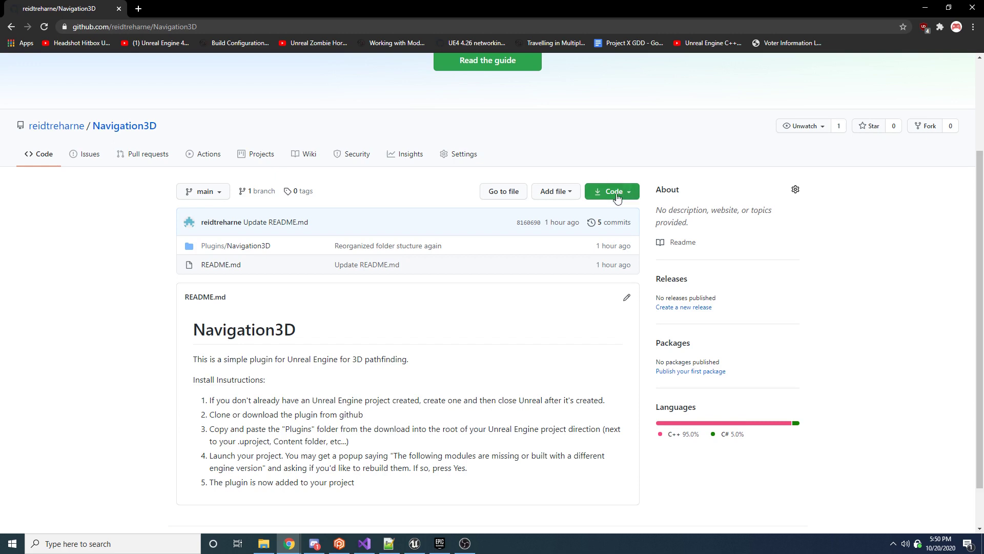
{"action": "left_click", "coordinate": [263, 543]}
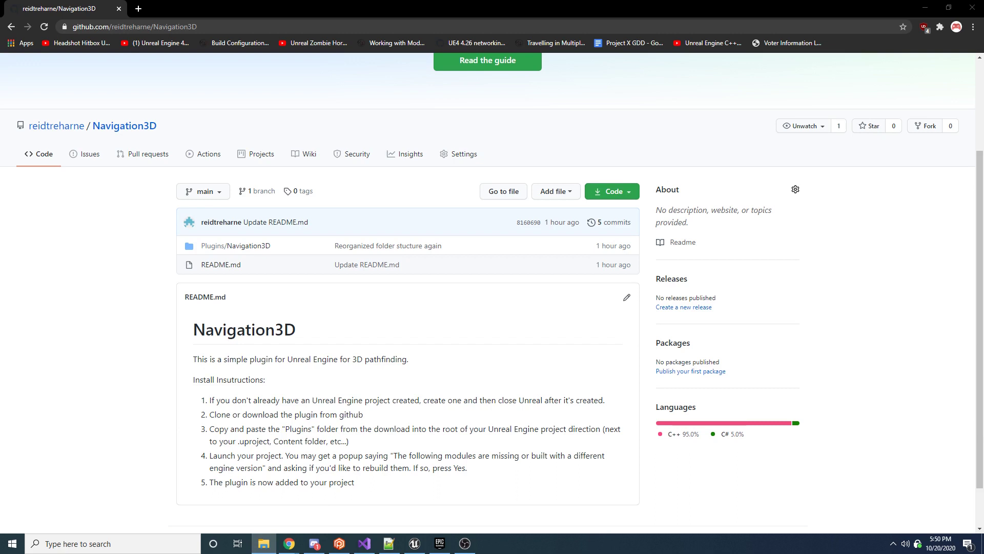
{"action": "left_click", "coordinate": [694, 232]}
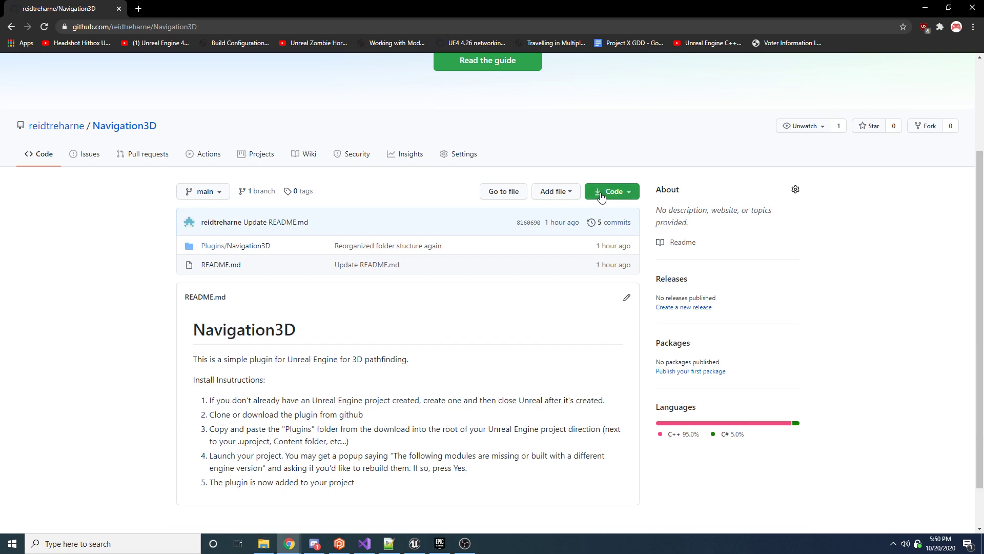
{"action": "left_click", "coordinate": [602, 197]}
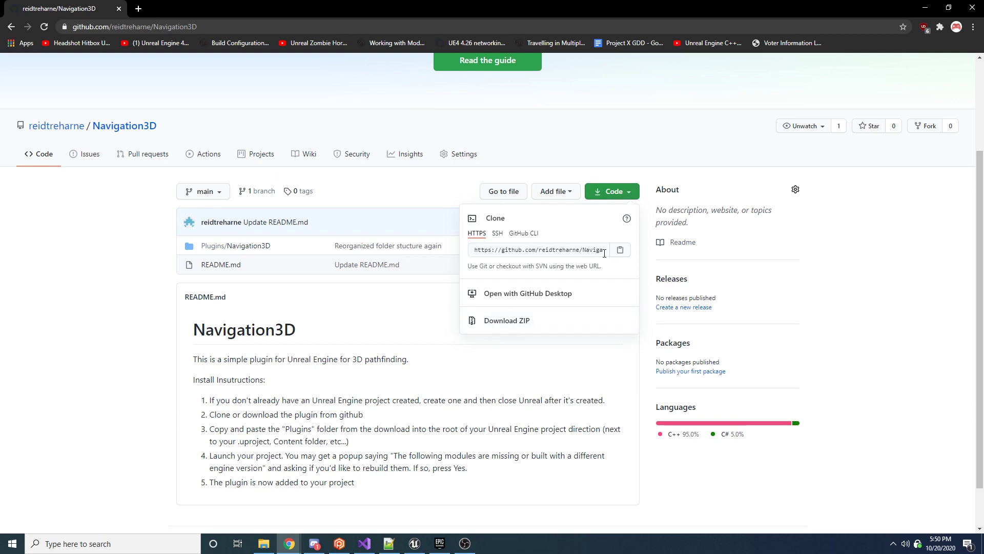
{"action": "left_click", "coordinate": [495, 321]}
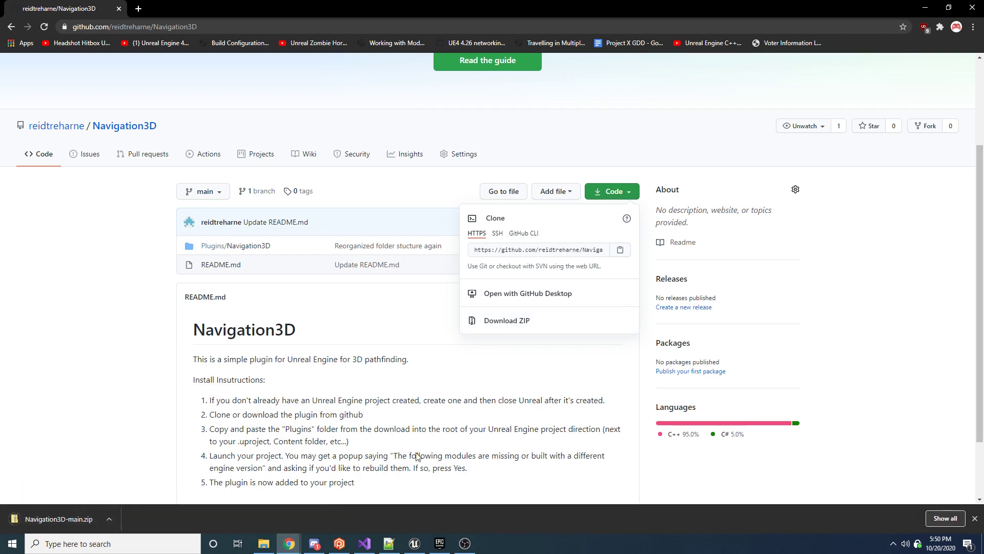
Switch to the Epic Games Launcher and launch Unreal Engine 4.25.3 to open the project browser.
{"action": "left_click", "coordinate": [440, 543]}
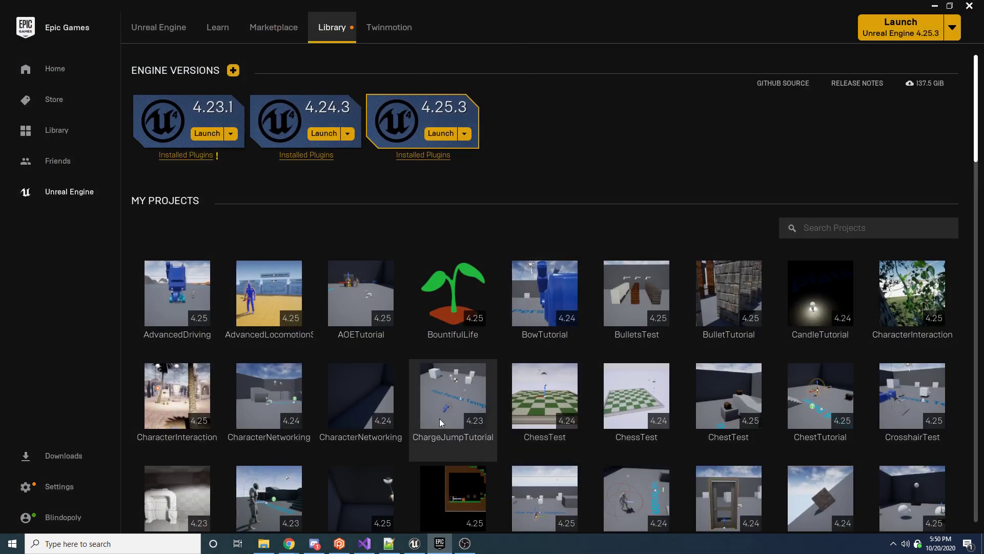
{"action": "mouse_move", "coordinate": [418, 544]}
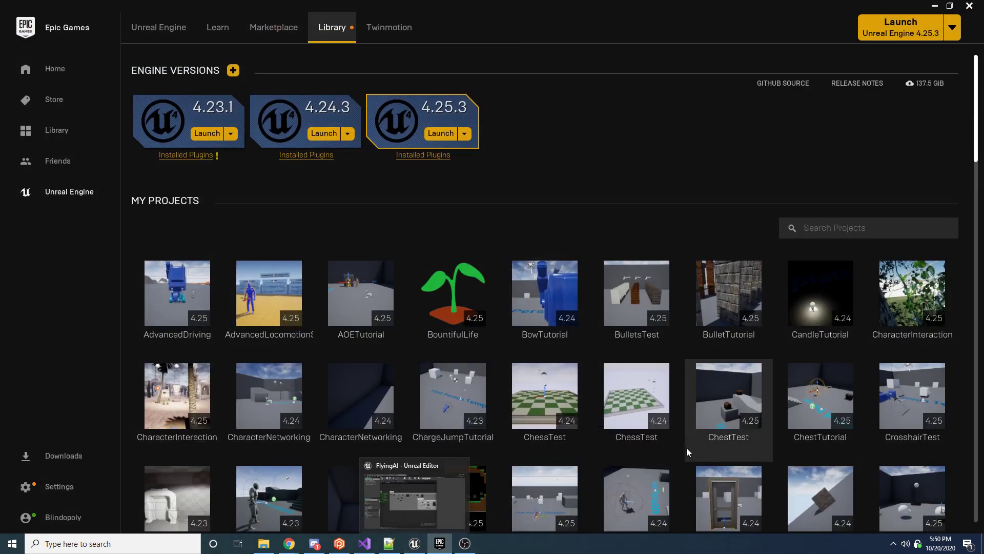
{"action": "left_click", "coordinate": [918, 35]}
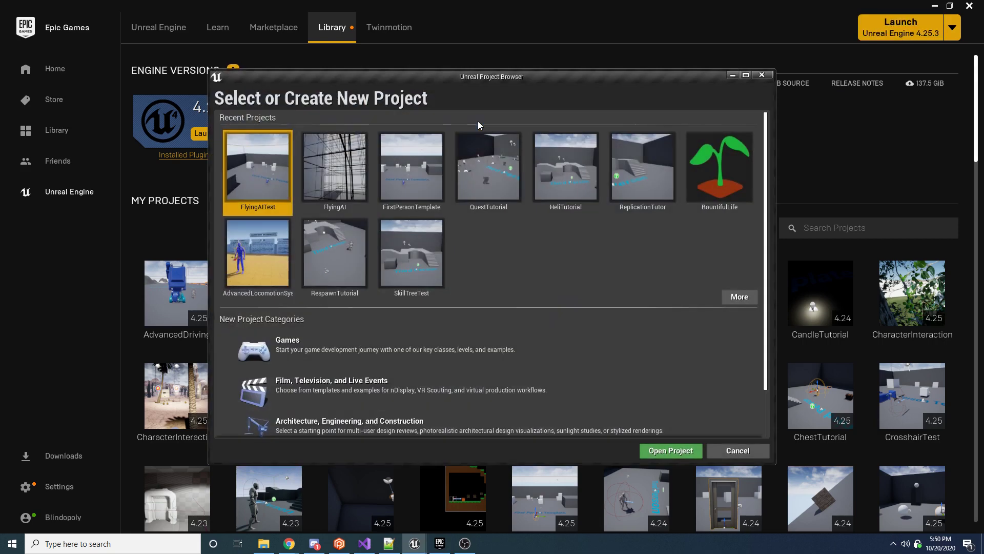
{"action": "mouse_move", "coordinate": [476, 70]}
{"action": "left_mouse_down"}
{"action": "mouse_move", "coordinate": [484, 108]}
{"action": "mouse_move", "coordinate": [492, 59]}
{"action": "mouse_move", "coordinate": [601, 210]}
{"action": "mouse_move", "coordinate": [513, 69]}
{"action": "mouse_move", "coordinate": [482, 69]}
{"action": "left_mouse_up"}
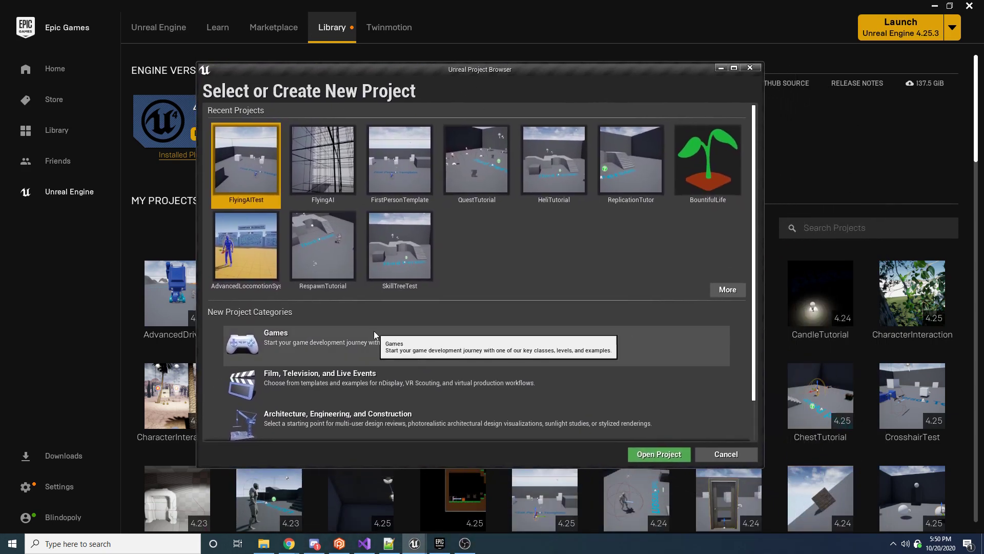
Start a new project in the Games category using the First Person template and continue to its project settings.
{"action": "left_click", "coordinate": [374, 334]}
{"action": "left_click", "coordinate": [582, 456]}
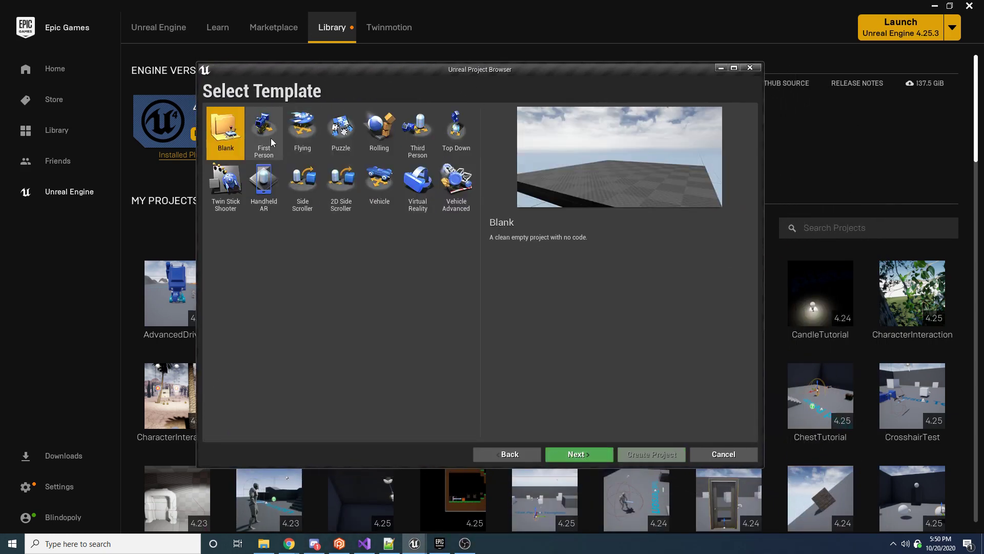
{"action": "left_click", "coordinate": [272, 142]}
{"action": "left_click", "coordinate": [573, 454]}
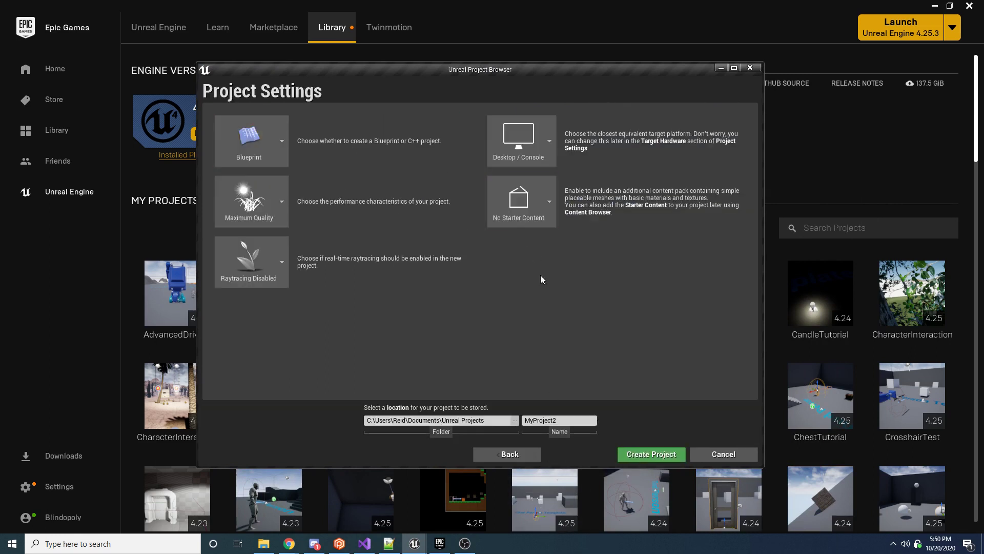
Name the new project FlyingAITut.
{"action": "left_click_drag", "start_coordinate": [566, 419], "coordinate": [518, 418]}
{"action": "key", "text": "BackSpace"}
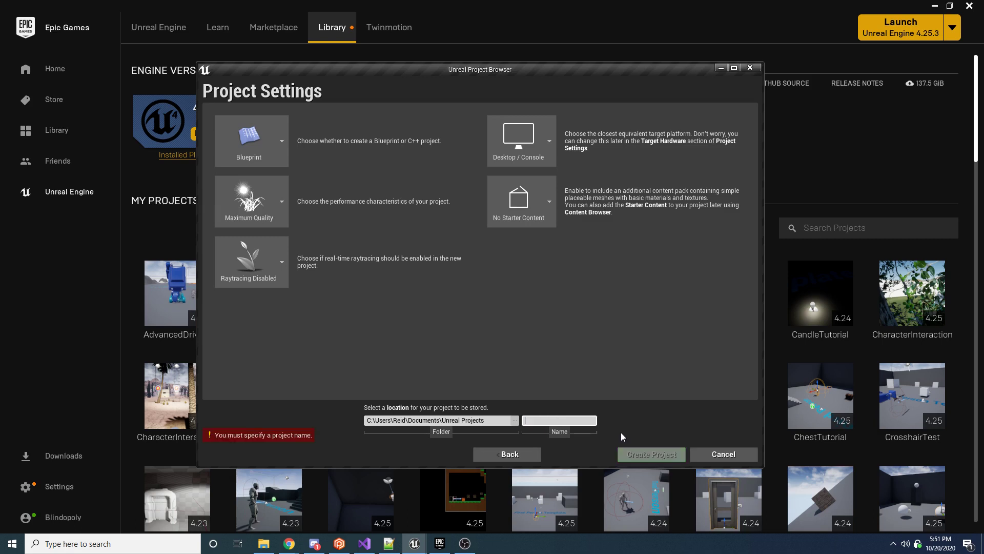
{"action": "type", "text": "FlyingAITut"}
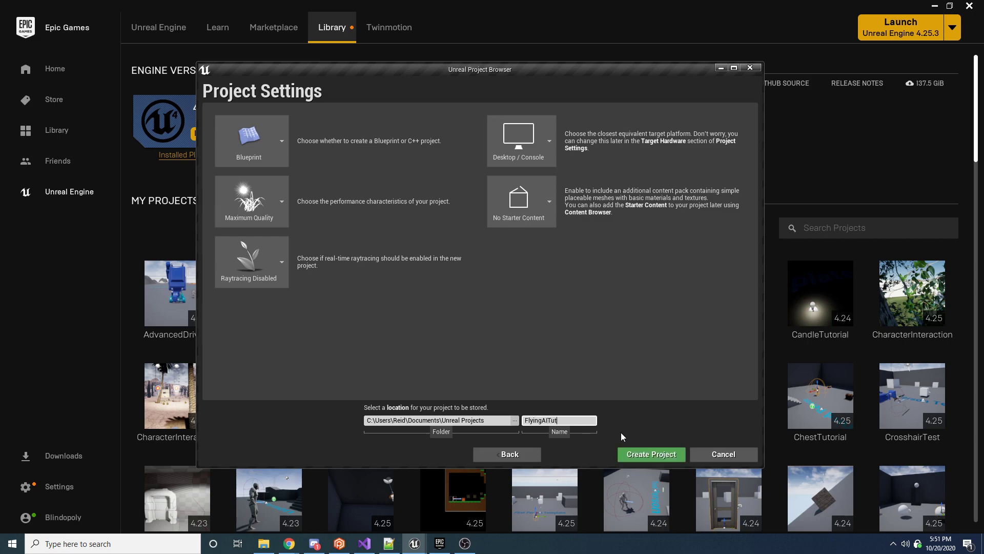
Complete the project name as FlyingAITutorial and create the project, closing its editor once it has loaded.
{"action": "type", "text": "orial"}
{"action": "left_click", "coordinate": [643, 452]}
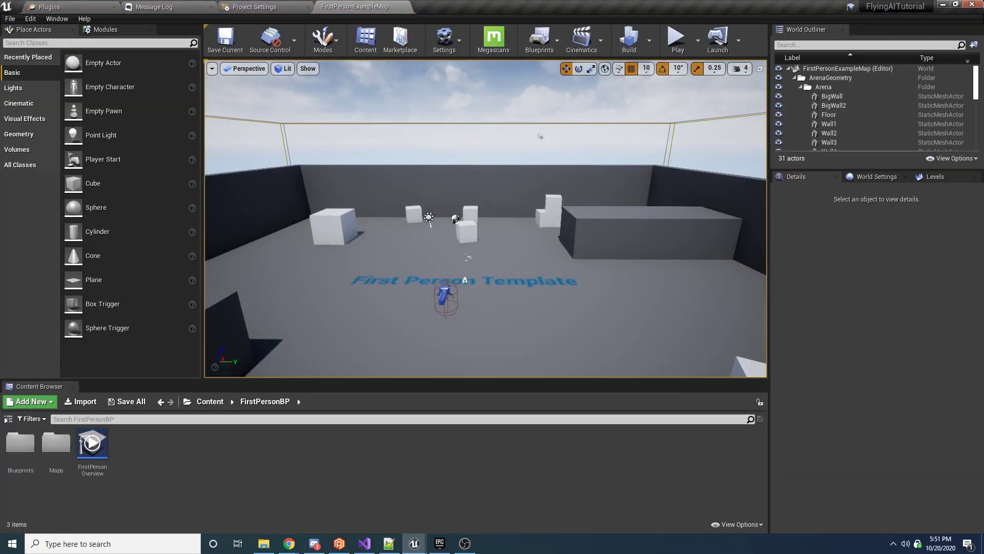
{"action": "left_click", "coordinate": [981, 4]}
Switch to File Explorer and copy Navigation3D-main.zip from the Downloads folder.
{"action": "left_click", "coordinate": [268, 543]}
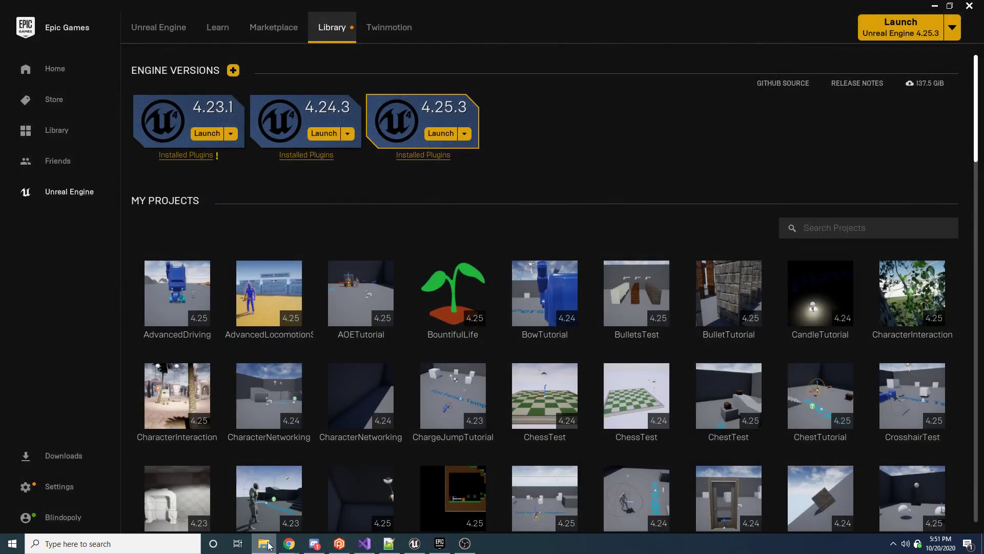
{"action": "left_click", "coordinate": [264, 543]}
{"action": "left_click", "coordinate": [532, 169]}
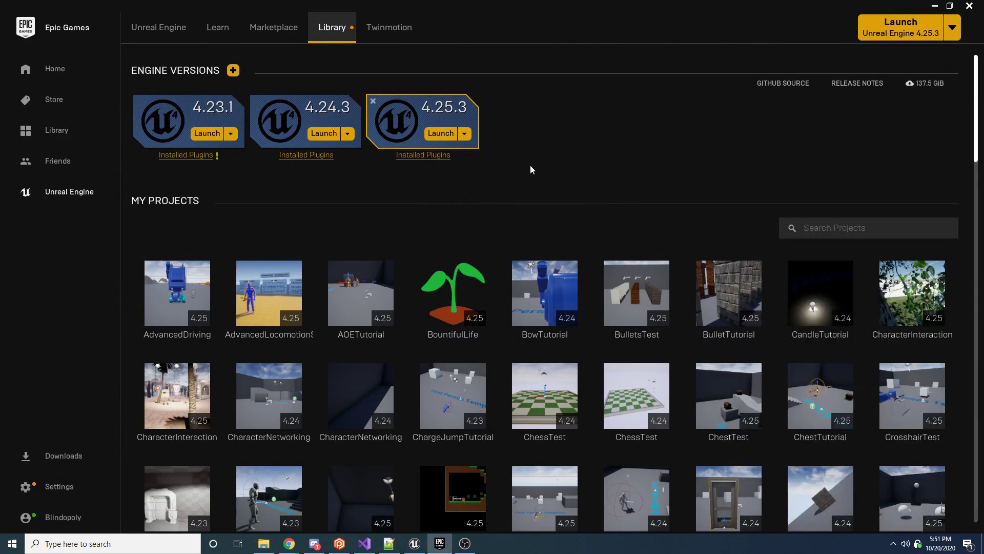
{"action": "left_click_drag", "start_coordinate": [983, 91], "coordinate": [555, 95]}
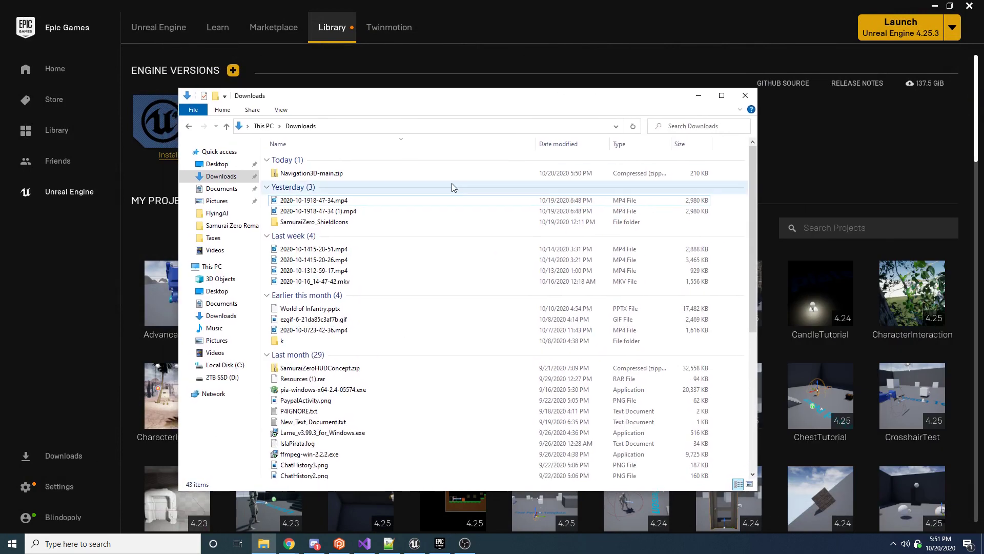
{"action": "left_click", "coordinate": [321, 172]}
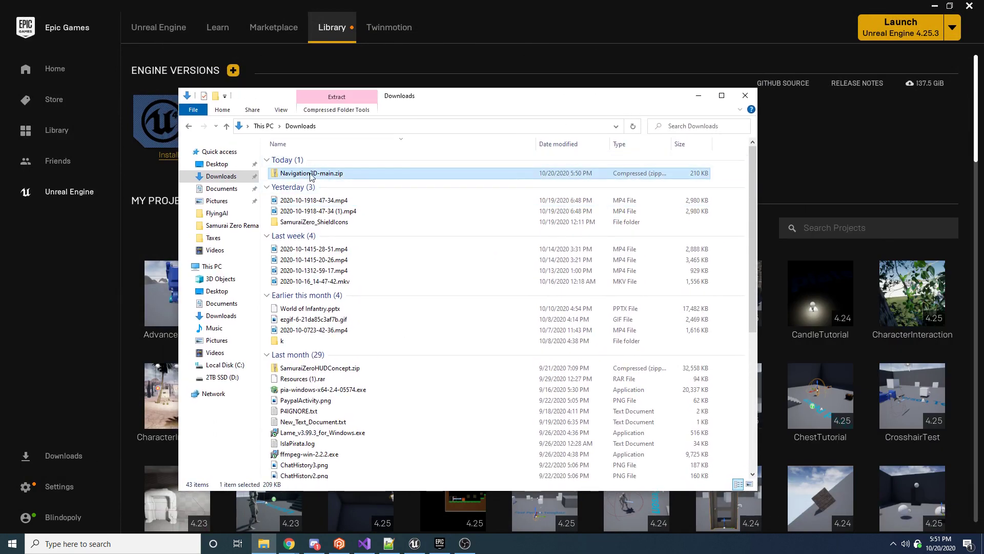
Paste the ZIP into the FlyingAITutorial project folder inside Documents > Unreal Projects.
{"action": "left_click", "coordinate": [222, 188]}
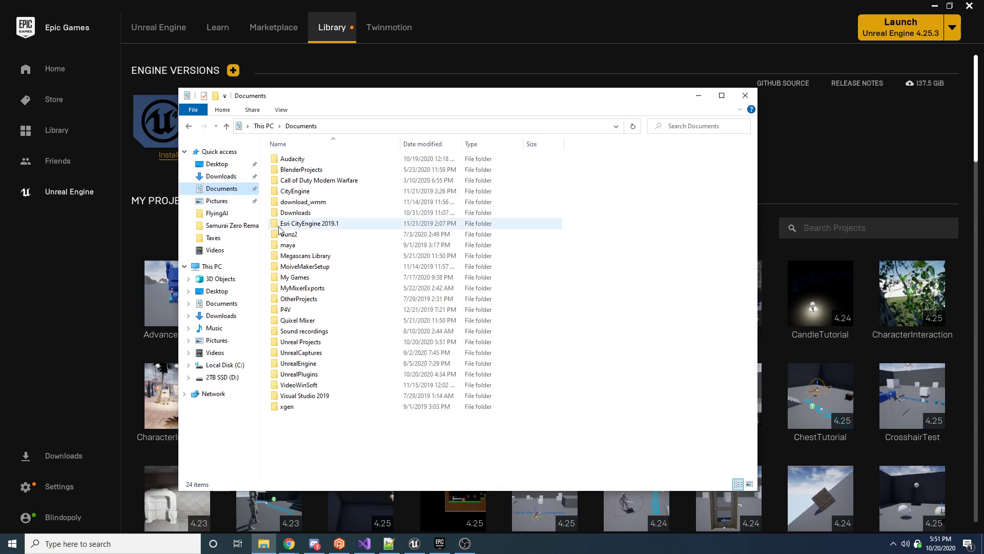
{"action": "left_click", "coordinate": [323, 343]}
{"action": "double_click", "coordinate": [324, 343]}
{"action": "left_click", "coordinate": [326, 343]}
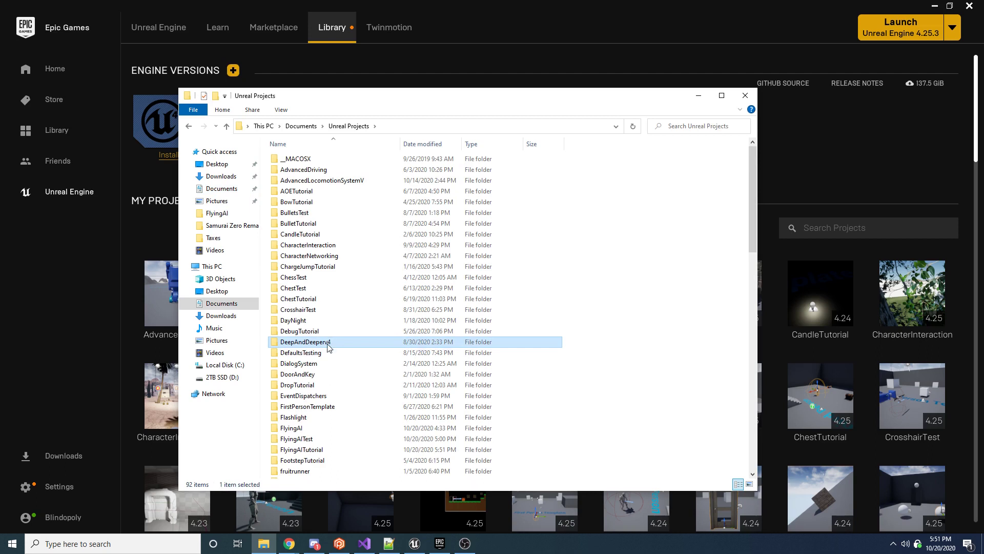
{"action": "left_click", "coordinate": [310, 451]}
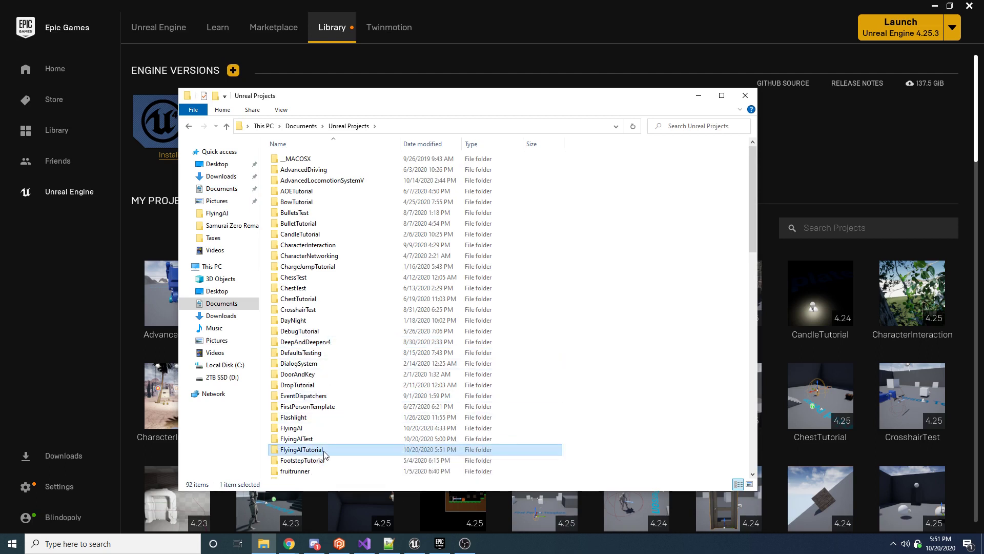
{"action": "double_click", "coordinate": [324, 450]}
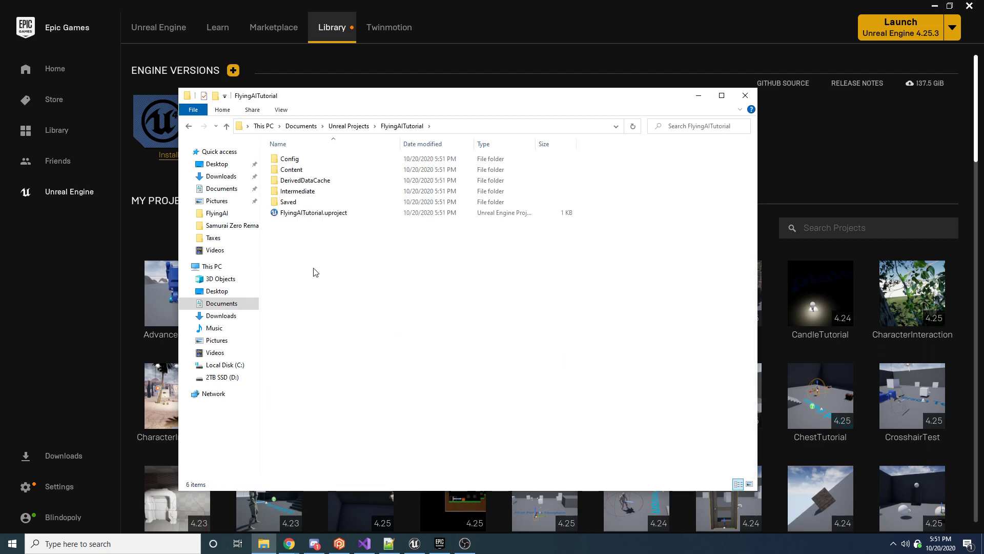
{"action": "key", "text": "ctrl+v"}
Extract Navigation3D-main.zip within the project folder using 7-Zip.
{"action": "right_click", "coordinate": [329, 226]}
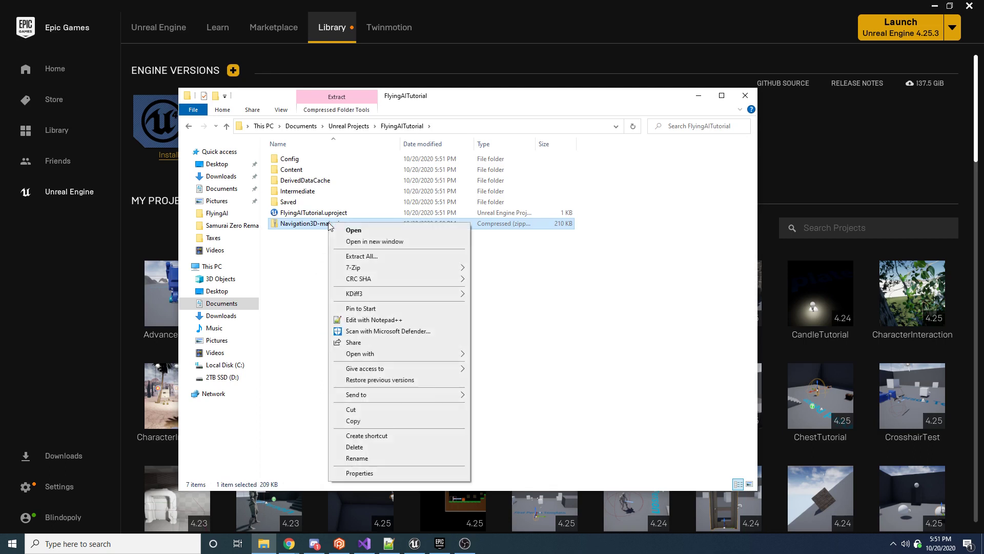
{"action": "mouse_move", "coordinate": [412, 267]}
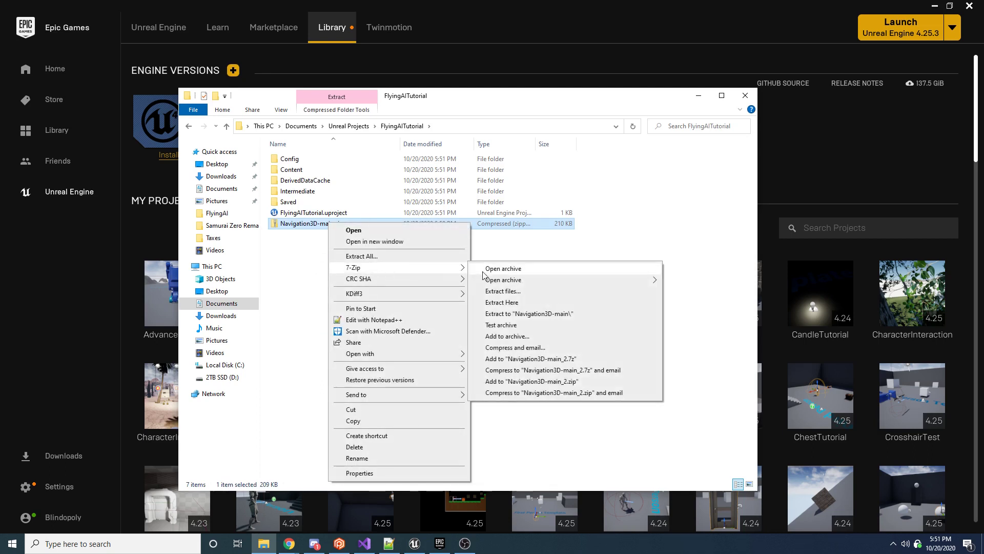
{"action": "mouse_move", "coordinate": [516, 282]}
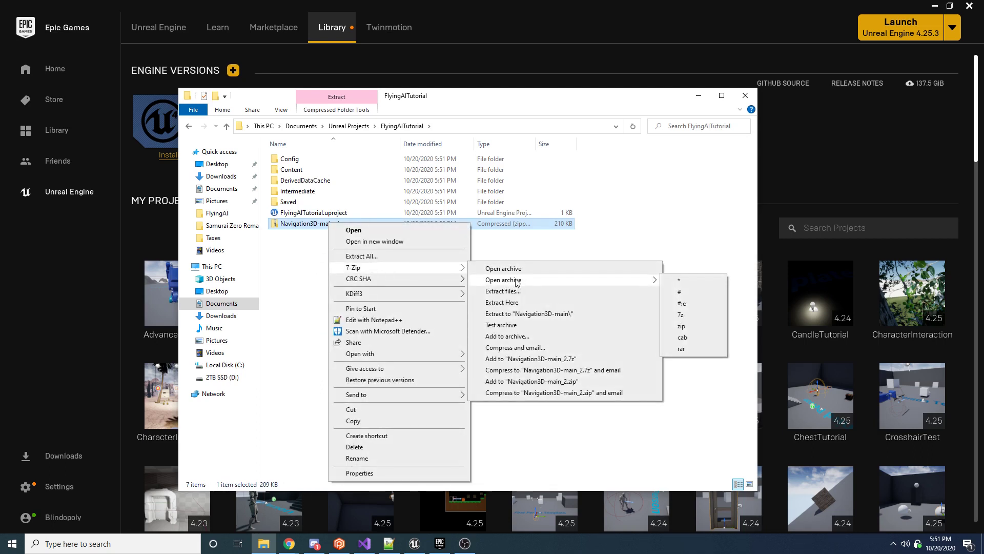
{"action": "left_click", "coordinate": [505, 303]}
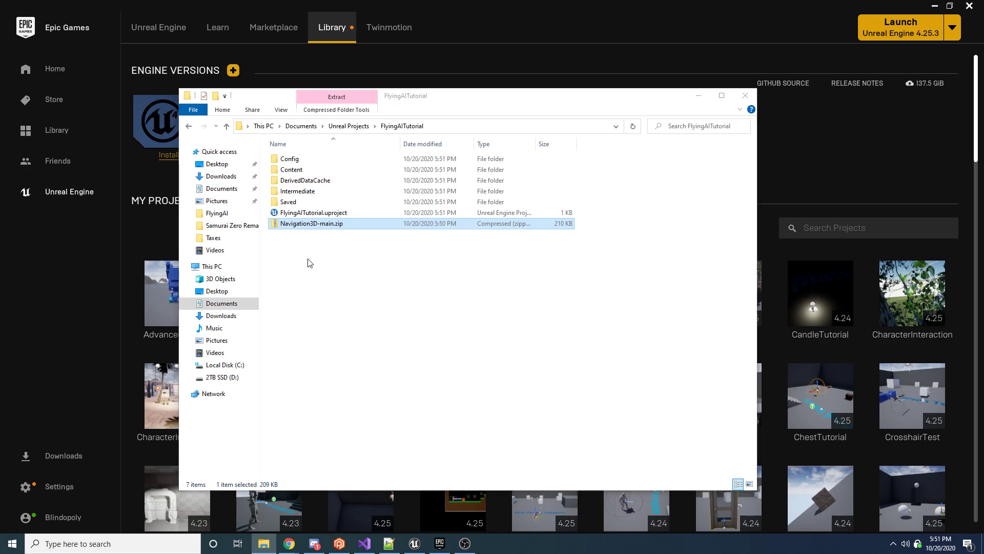
Move the Plugins folder from Navigation3D-main into the FlyingAITutorial folder, and delete the emptied Navigation3D-main folder and its ZIP.
{"action": "double_click", "coordinate": [310, 203]}
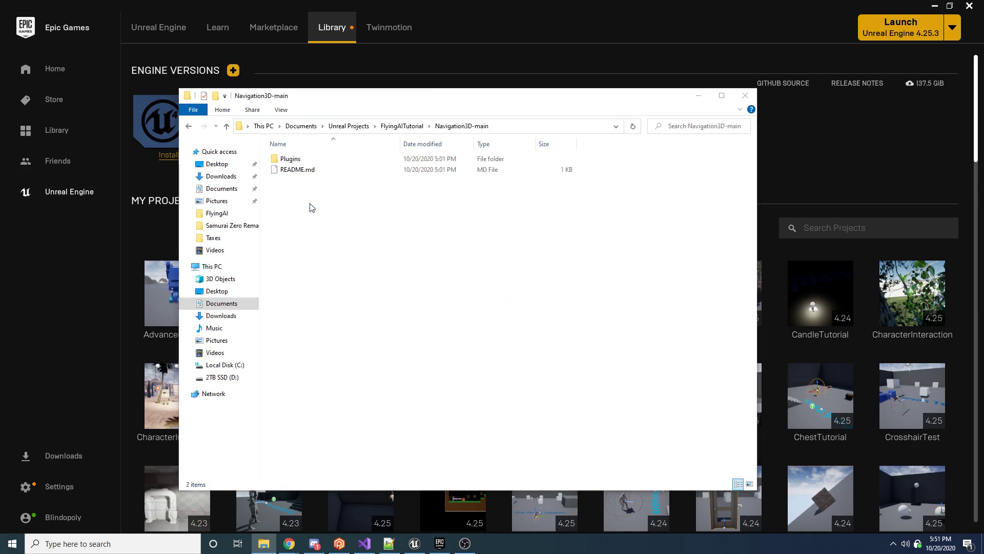
{"action": "left_click", "coordinate": [307, 159]}
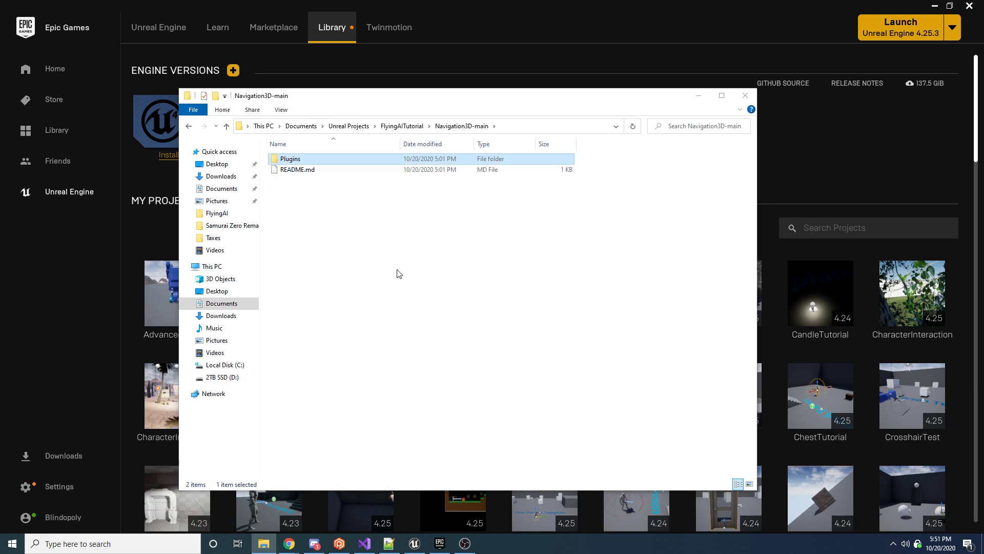
{"action": "key", "text": "ctrl+x"}
{"action": "key", "text": "alt+Up"}
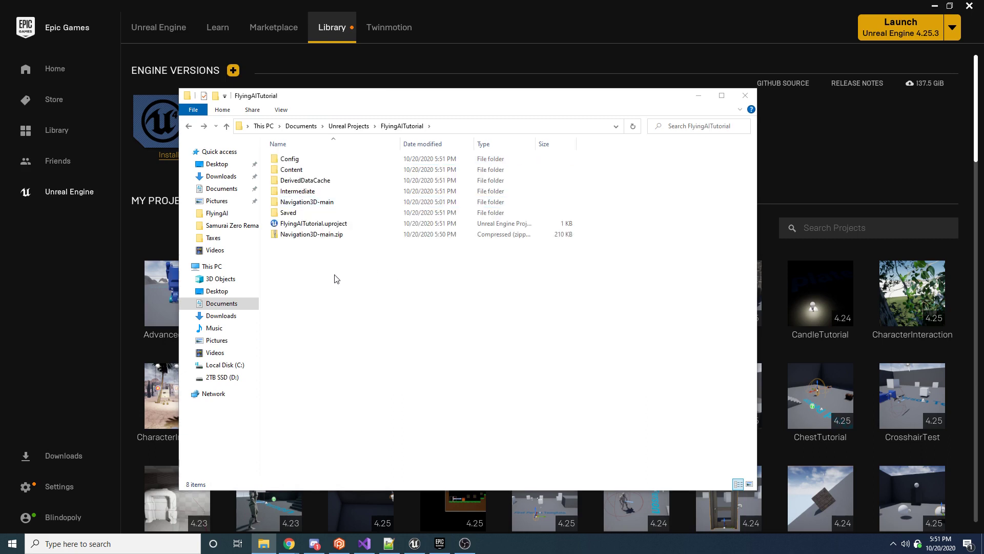
{"action": "key", "text": "ctrl+v"}
{"action": "key", "text": "Up"}
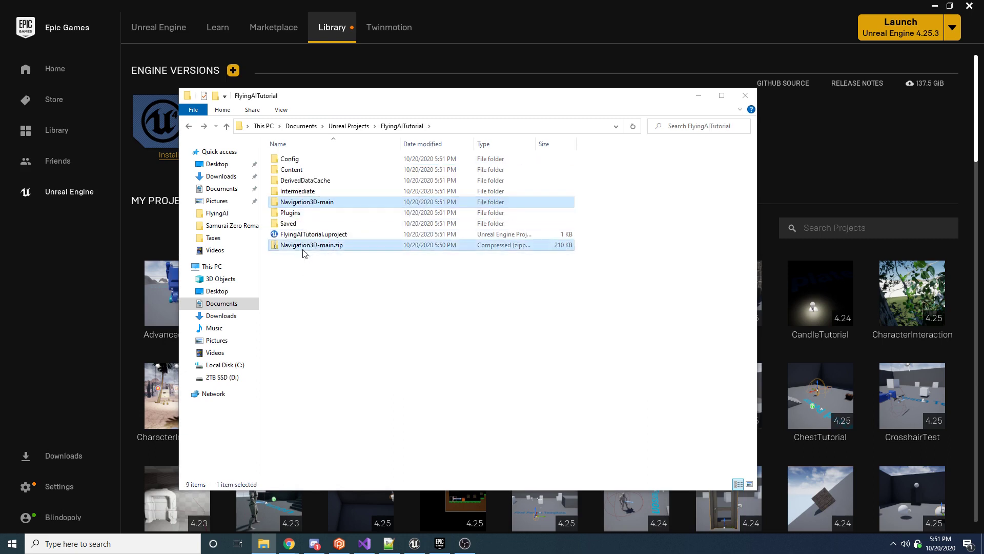
{"action": "key", "text": "Delete"}
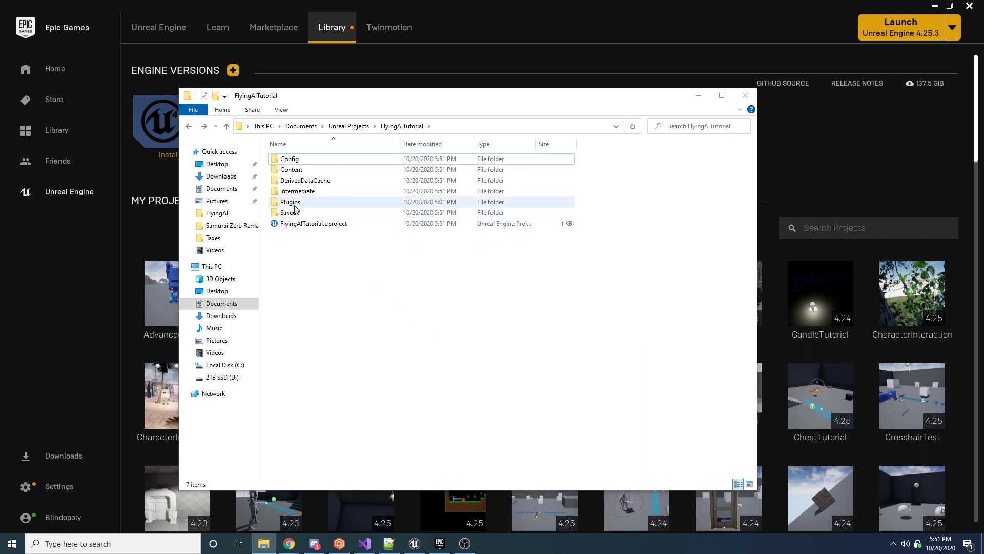
Examine the contents of the Navigation3D folder inside the project's Plugins folder.
{"action": "key", "text": "Return"}
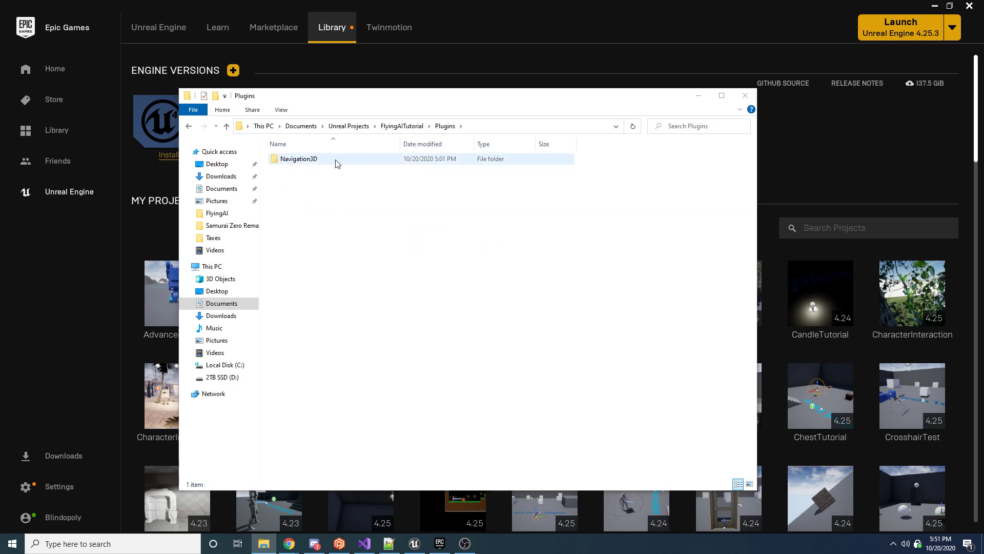
{"action": "double_click", "coordinate": [336, 163]}
{"action": "key", "text": "ctrl+a"}
{"action": "left_click", "coordinate": [394, 321]}
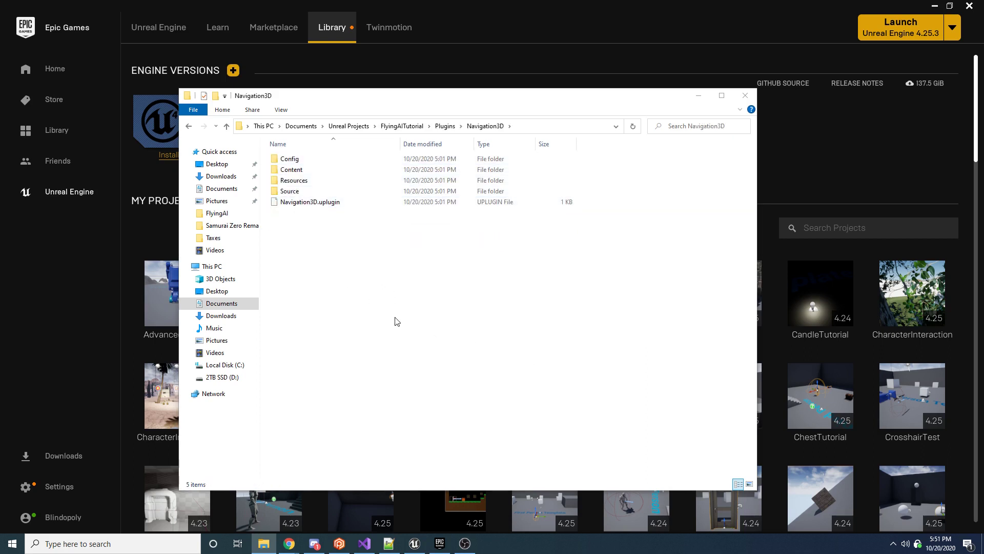
{"action": "left_click_drag", "start_coordinate": [387, 100], "coordinate": [425, 115]}
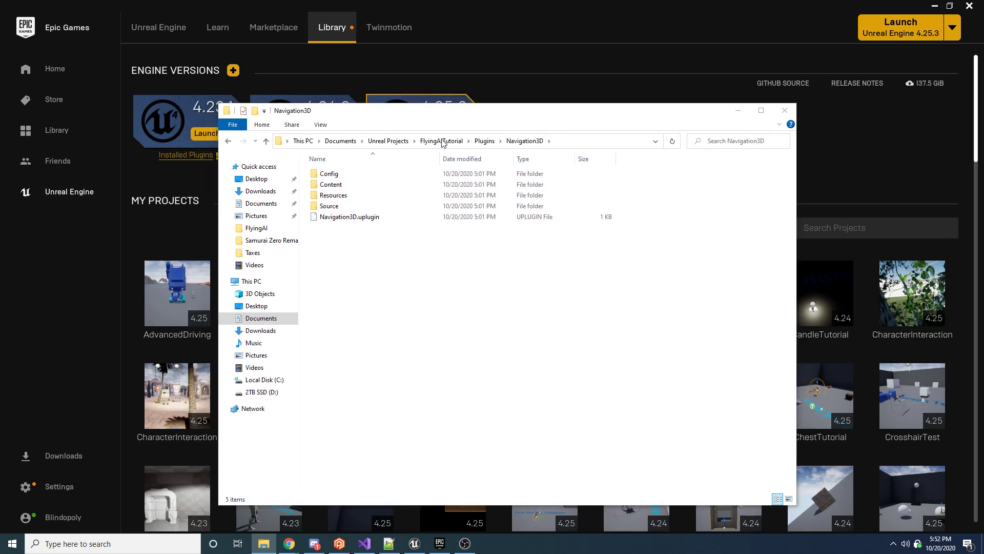
Return to the FlyingAITutorial folder and open FlyingAITutorial.uproject, rebuilding the missing Navigation3D module.
{"action": "left_click", "coordinate": [442, 141]}
{"action": "left_click", "coordinate": [344, 241]}
{"action": "double_click", "coordinate": [344, 241]}
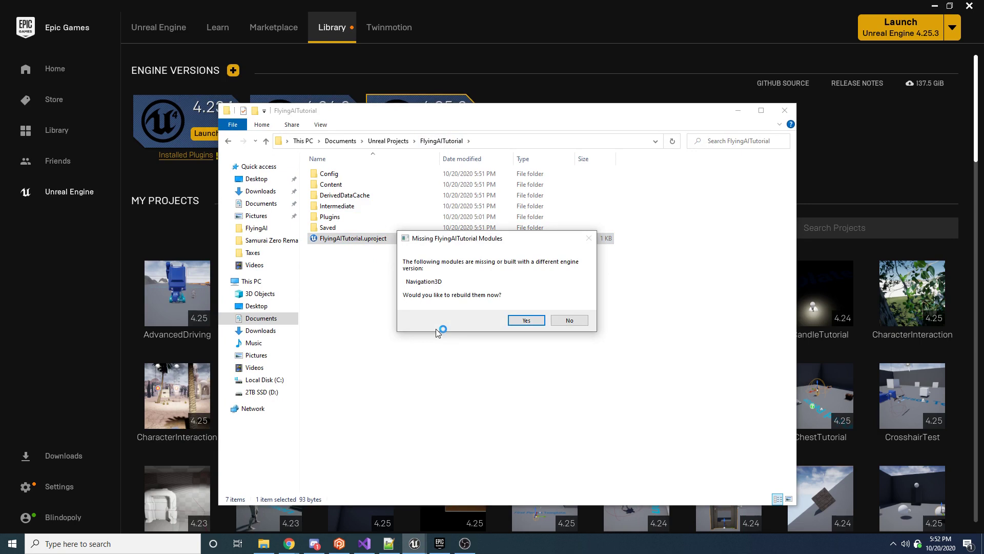
{"action": "left_click", "coordinate": [526, 319]}
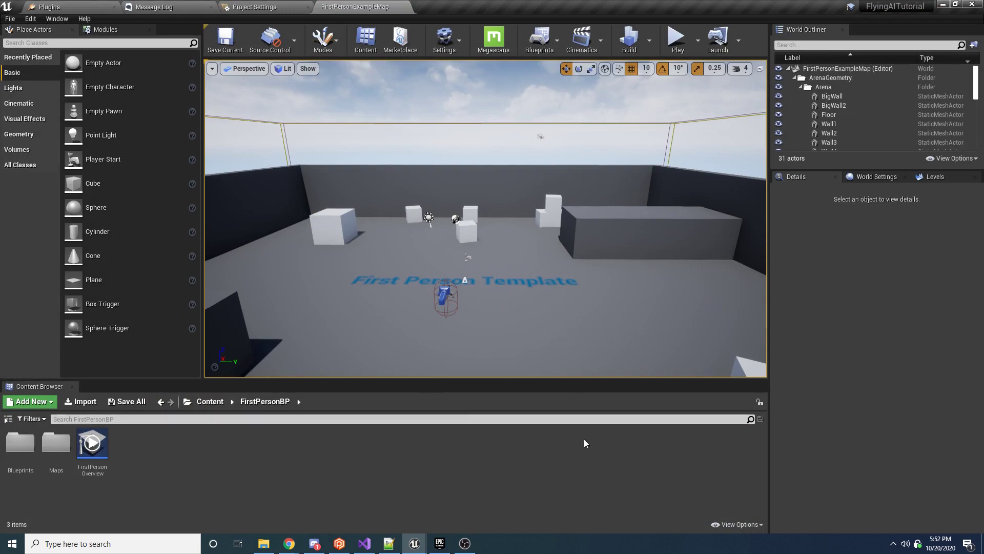
Check the Show Plugin Content option, and examine the Navigation3D Content and Navigation3D C++ Classes folders in the Content Browser.
{"action": "left_click", "coordinate": [759, 524]}
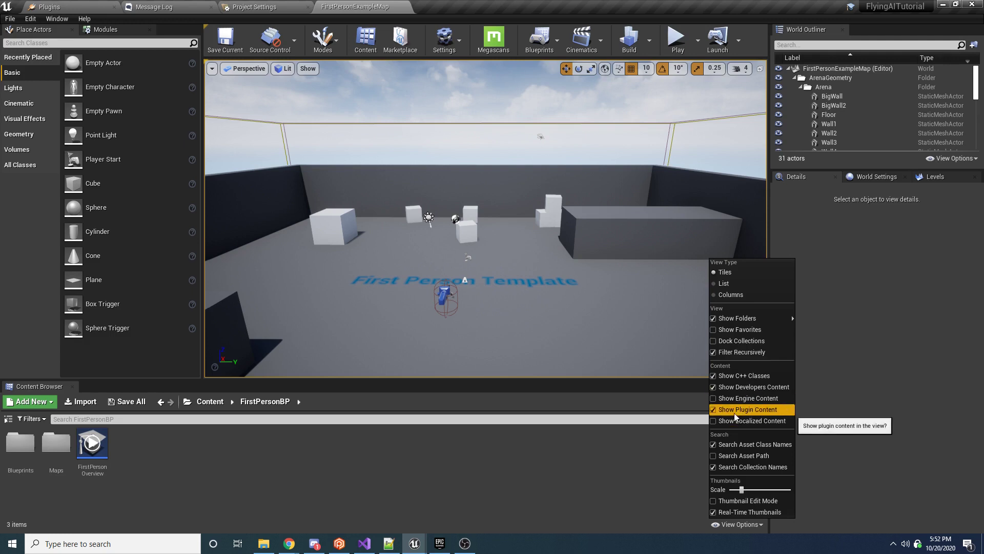
{"action": "left_click", "coordinate": [8, 419]}
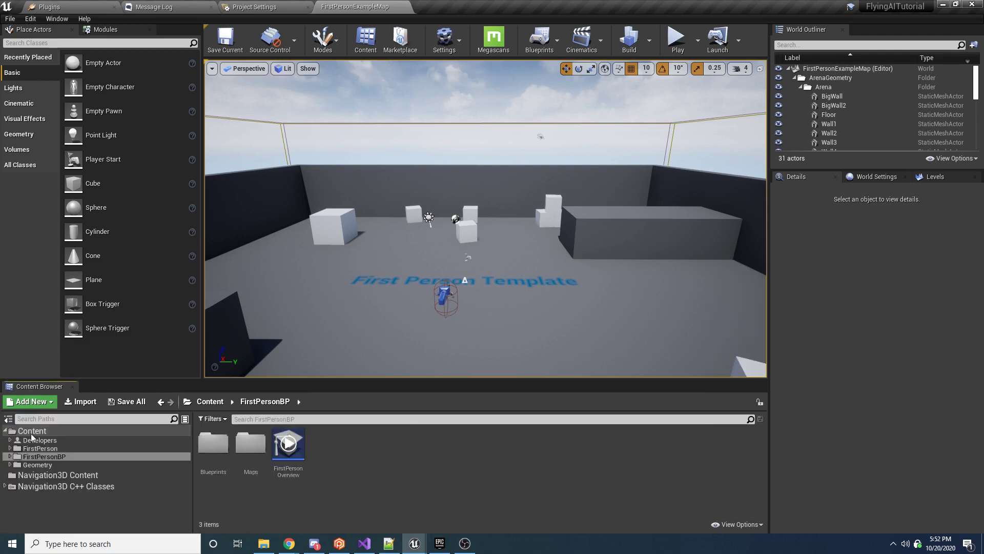
{"action": "left_click", "coordinate": [97, 479]}
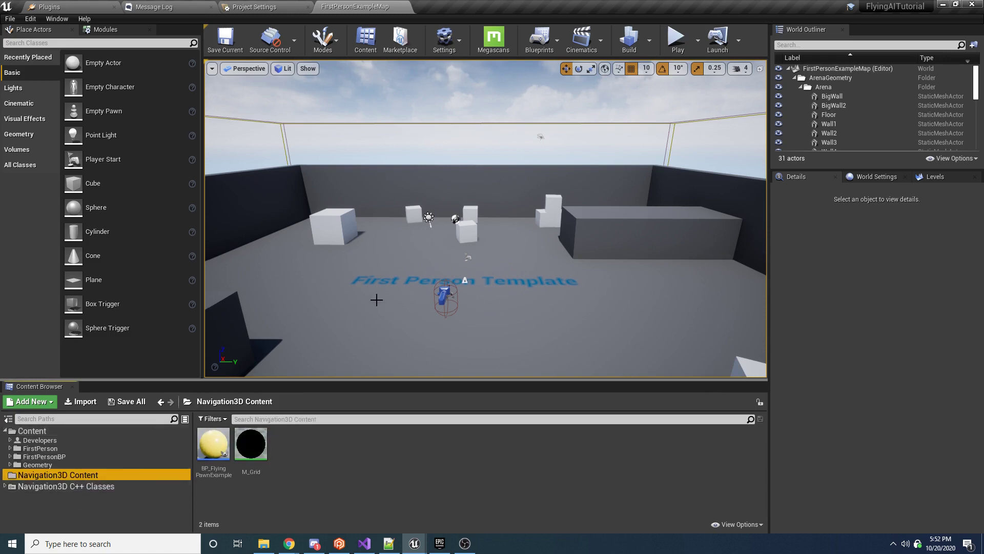
{"action": "left_click", "coordinate": [98, 486]}
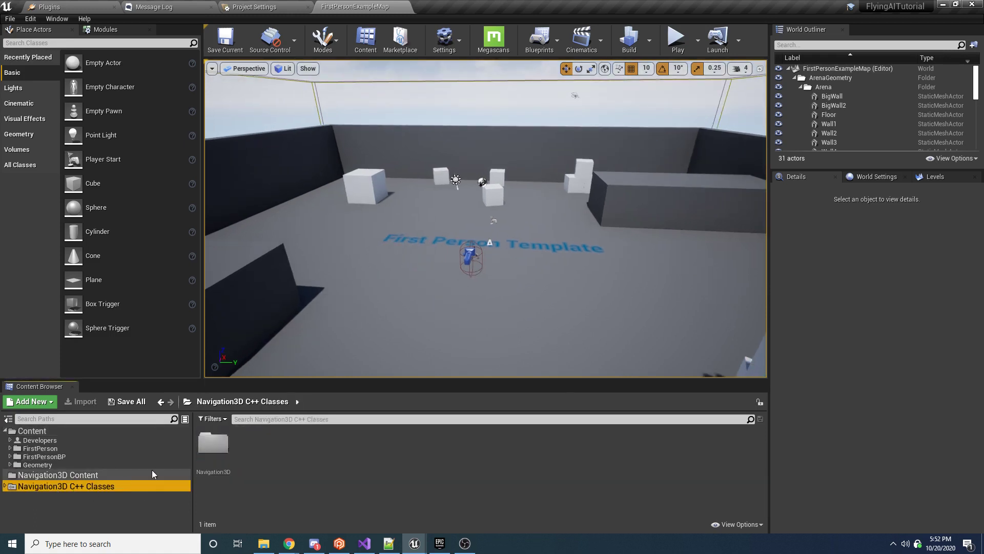
Search the placeable actors for "nav" and place a Navigation Volume 3D in the level.
{"action": "left_click", "coordinate": [54, 45]}
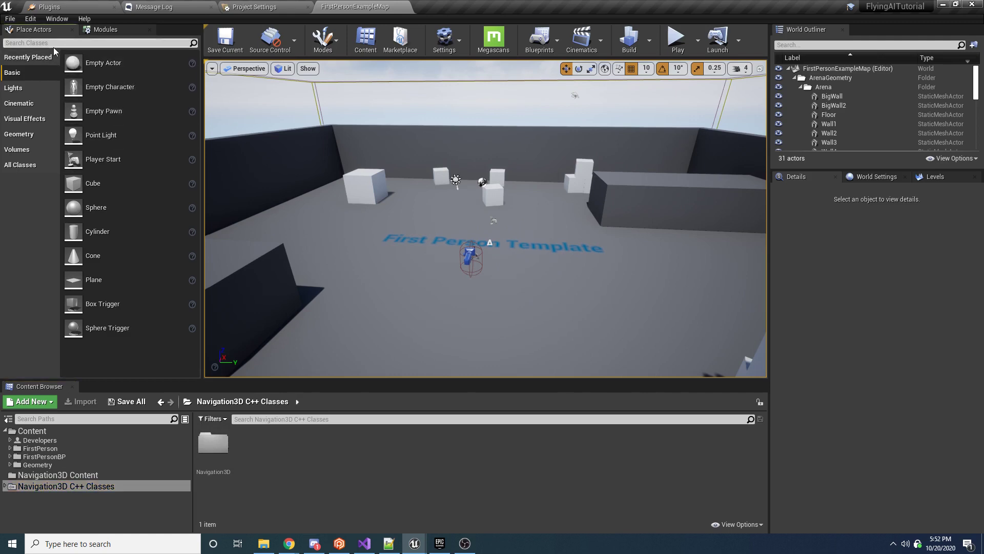
{"action": "type", "text": "nav"}
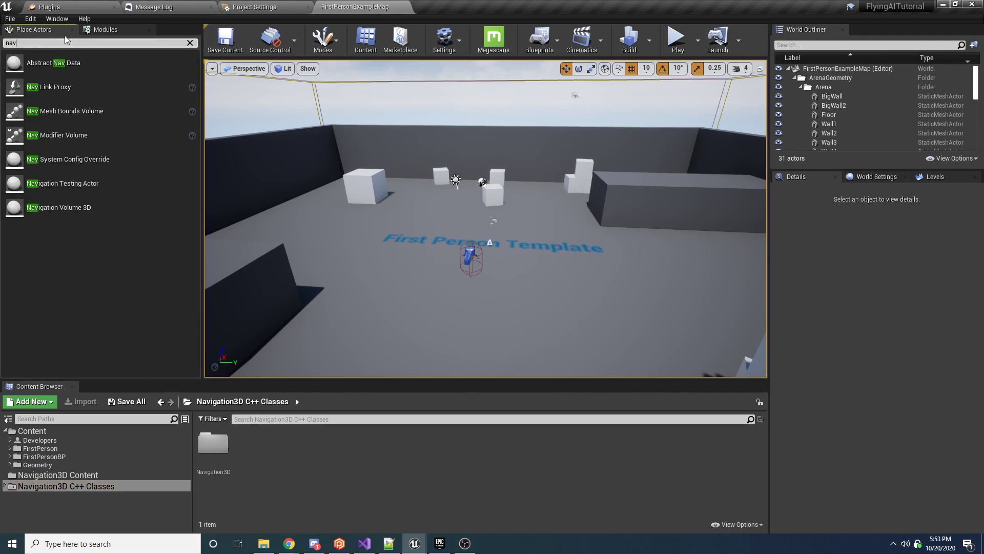
{"action": "left_click_drag", "start_coordinate": [59, 207], "coordinate": [477, 293]}
Set the navigation volume's pathfinding Divisions X and Divisions Y to 100.
{"action": "scroll", "coordinate": [477, 293], "scroll_direction": "down", "scroll_amount": 5}
{"action": "scroll", "coordinate": [841, 246], "scroll_direction": "down", "scroll_amount": 1}
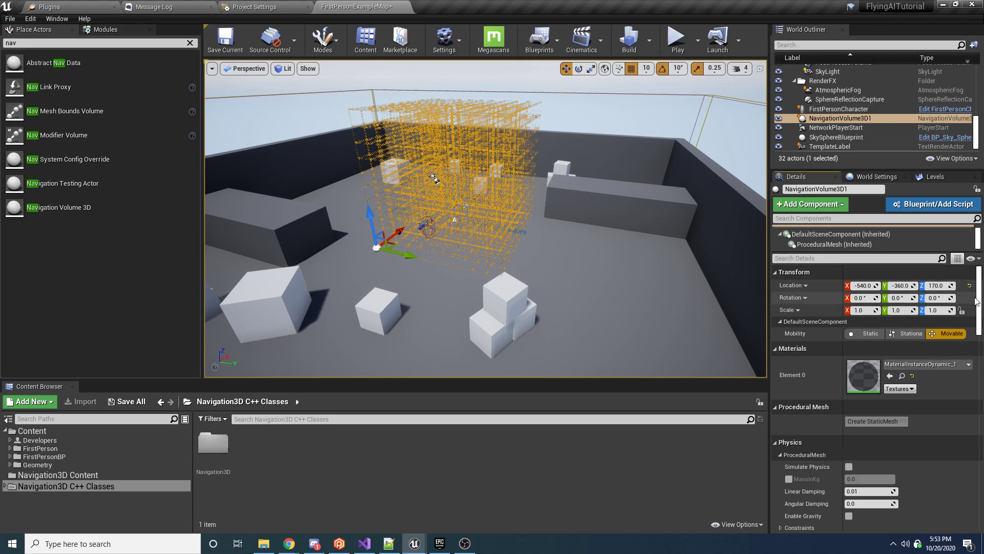
{"action": "scroll", "coordinate": [977, 322], "scroll_direction": "down", "scroll_amount": 2}
{"action": "left_click_drag", "start_coordinate": [978, 321], "coordinate": [978, 473]}
{"action": "left_click", "coordinate": [780, 434]}
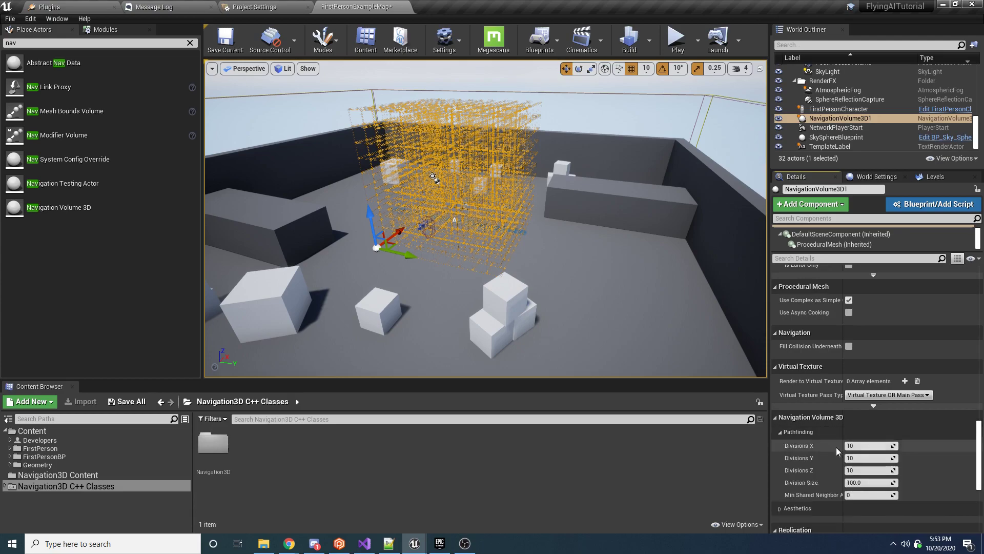
{"action": "left_click", "coordinate": [871, 446]}
{"action": "type", "text": "100"}
{"action": "key", "text": "Tab"}
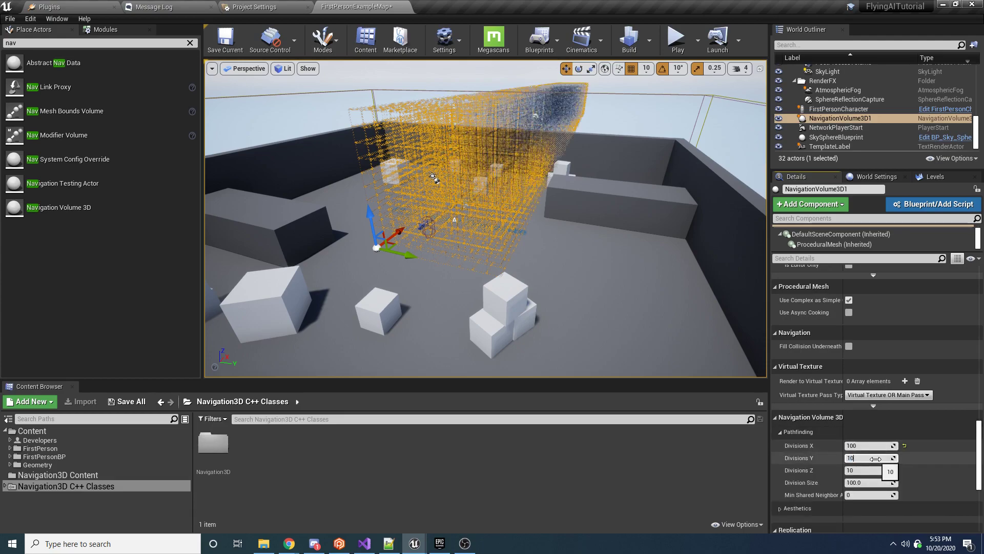
{"action": "key", "text": "Return"}
Move the navigation volume to the arena's corner so its grid covers the floor, and inspect the coverage.
{"action": "right_click_drag", "start_coordinate": [543, 220], "coordinate": [461, 256]}
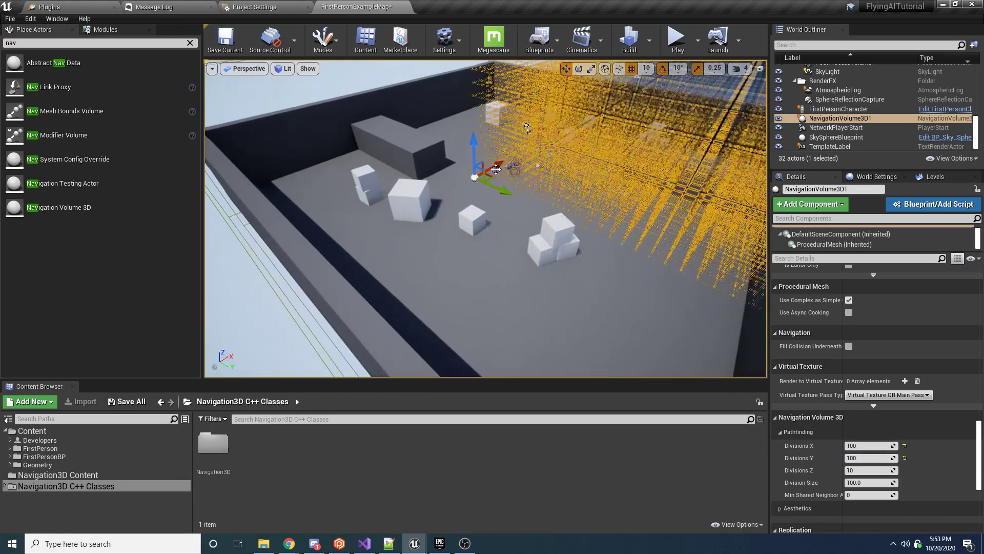
{"action": "left_click_drag", "start_coordinate": [507, 163], "coordinate": [308, 238]}
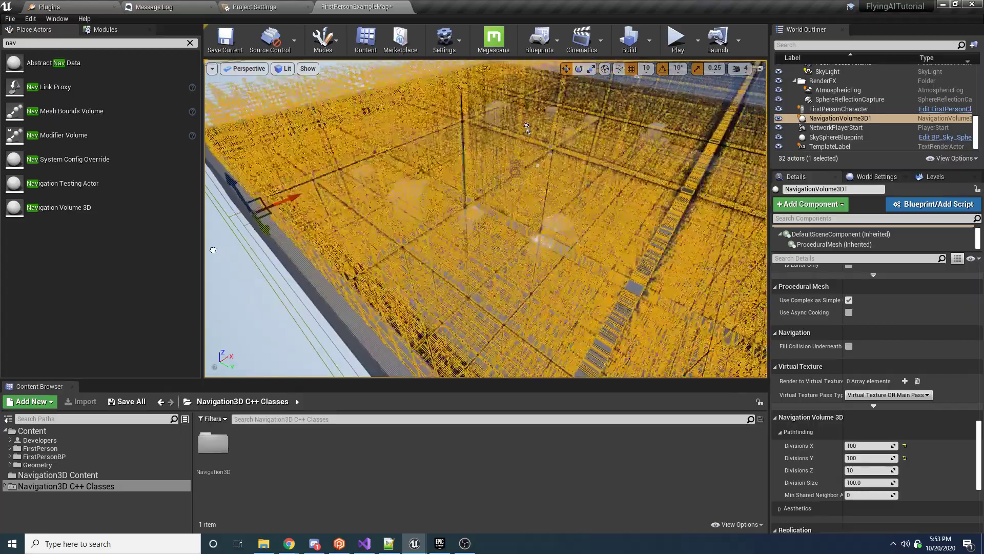
{"action": "right_click_drag", "start_coordinate": [308, 238], "coordinate": [333, 233]}
{"action": "key", "text": "w"}
{"action": "key", "text": "s"}
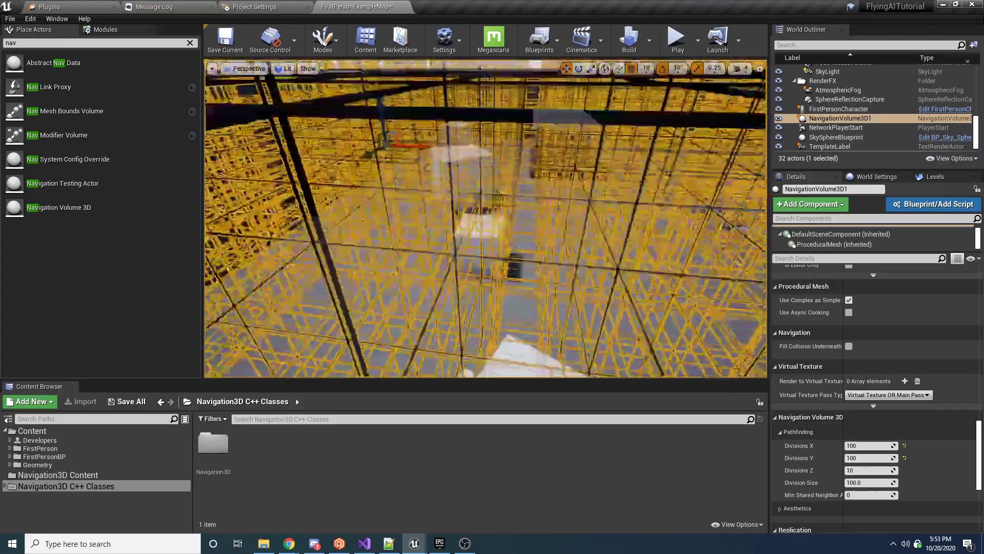
Place BP_FlyingPawnExample from the Navigation3D Content folder in the level and raise it above the floor inside the navigation volume.
{"action": "left_click", "coordinate": [58, 475]}
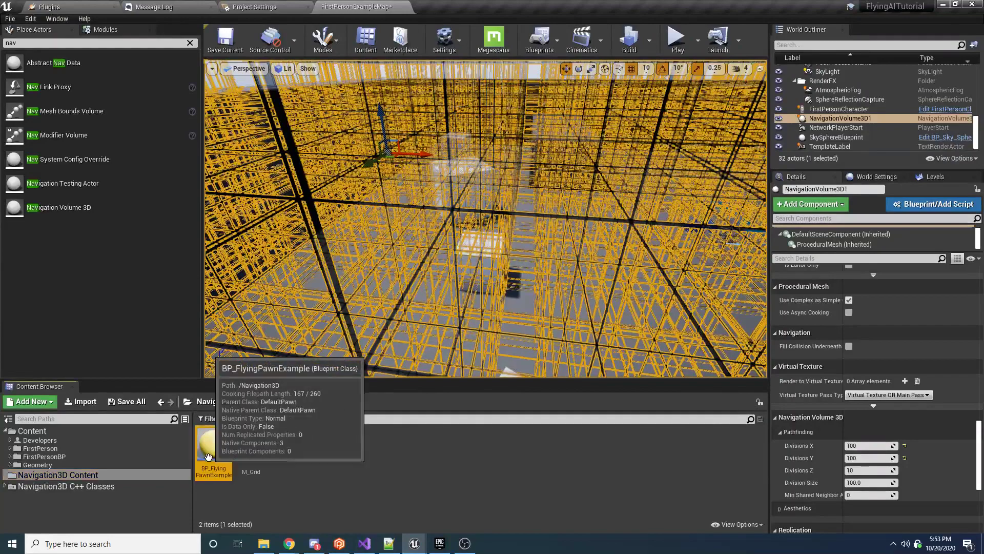
{"action": "left_click_drag", "start_coordinate": [214, 443], "coordinate": [339, 247]}
{"action": "left_click_drag", "start_coordinate": [322, 207], "coordinate": [313, 169]}
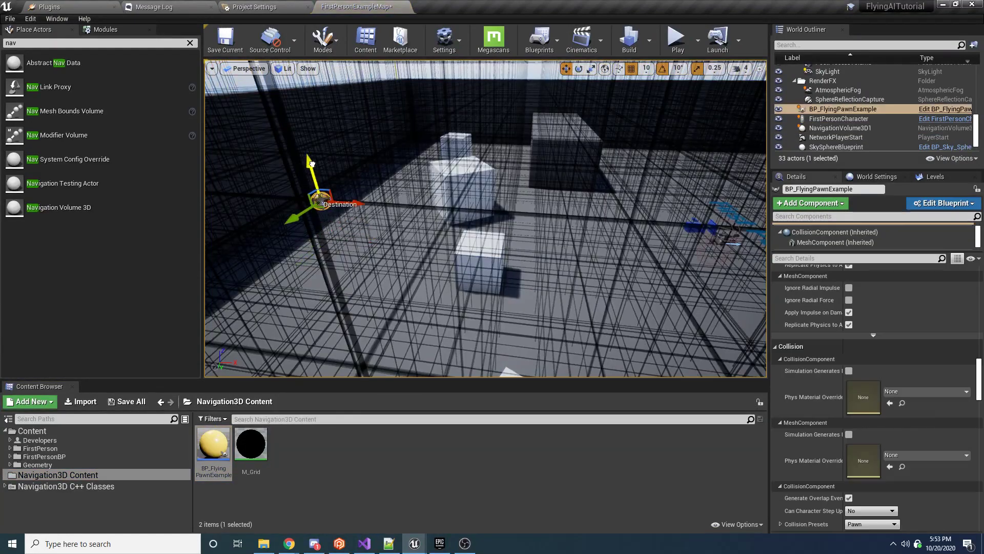
{"action": "left_click_drag", "start_coordinate": [341, 200], "coordinate": [355, 203]}
{"action": "right_click_drag", "start_coordinate": [360, 239], "coordinate": [335, 238]}
{"action": "key", "text": "w"}
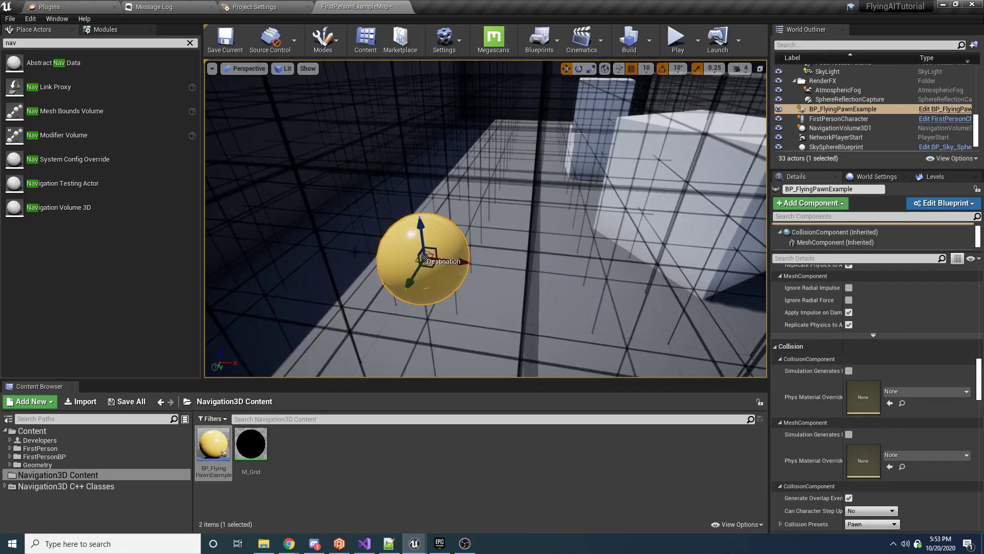
Move the flying pawn's Destination point away from the sphere to the far side of the arena, above the floor.
{"action": "left_click", "coordinate": [424, 260]}
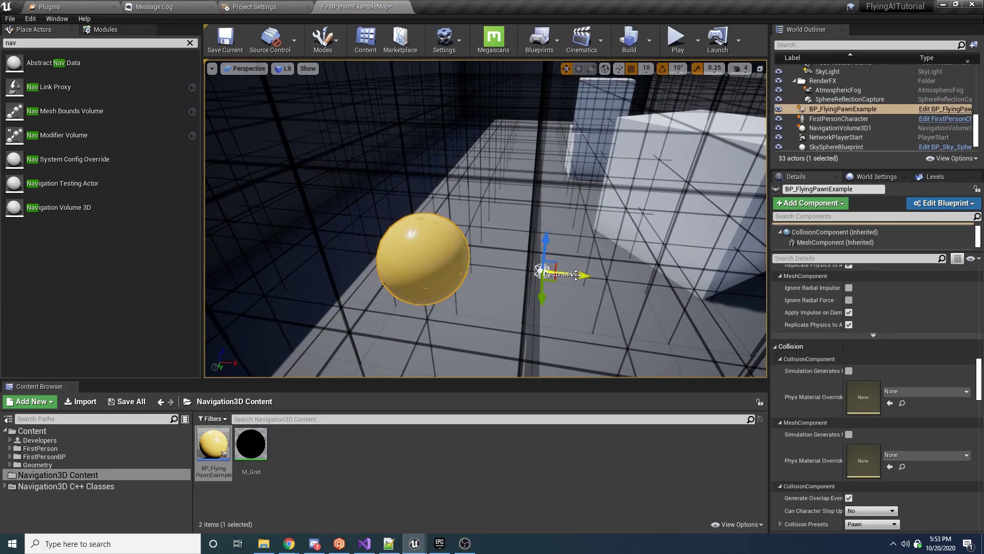
{"action": "key", "text": "s"}
{"action": "right_click_drag", "start_coordinate": [576, 276], "coordinate": [580, 274]}
{"action": "left_click_drag", "start_coordinate": [524, 232], "coordinate": [738, 240]}
{"action": "right_click_drag", "start_coordinate": [738, 240], "coordinate": [754, 236]}
{"action": "key", "text": "d"}
{"action": "right_click_drag", "start_coordinate": [634, 247], "coordinate": [641, 250]}
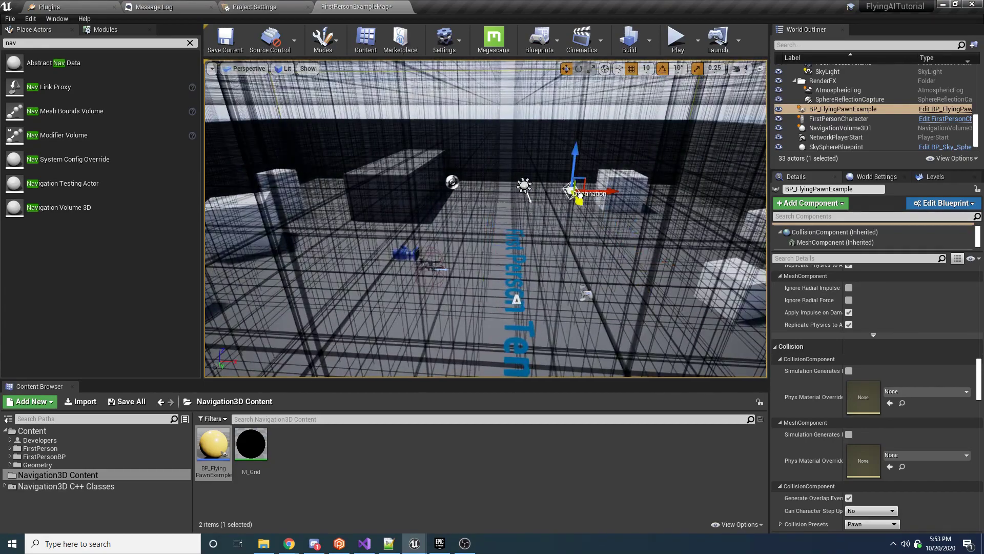
Play the level to watch the flying pawn follow its path to the destination, and stop the session.
{"action": "right_click_drag", "start_coordinate": [559, 63], "coordinate": [513, 61]}
{"action": "left_click", "coordinate": [680, 36]}
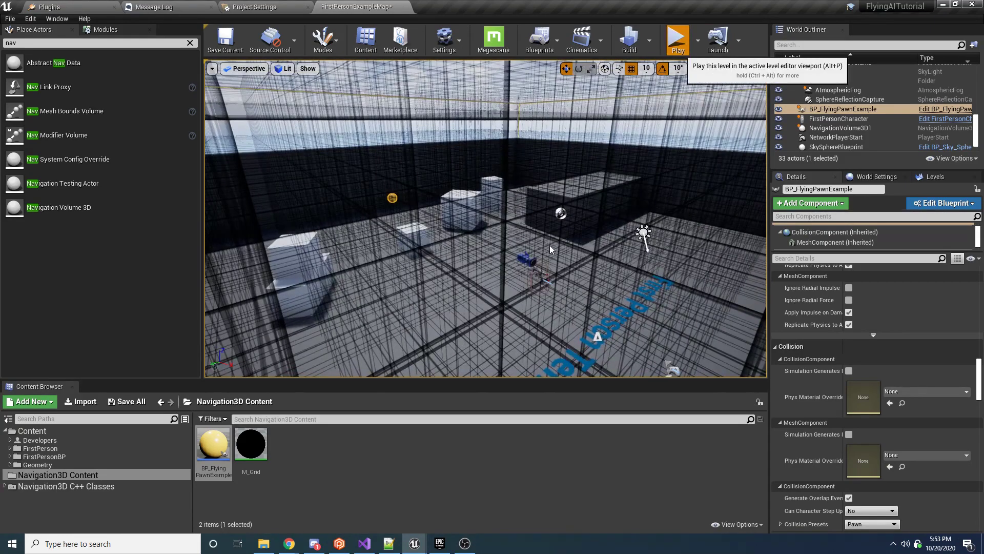
{"action": "key", "text": "alt+p"}
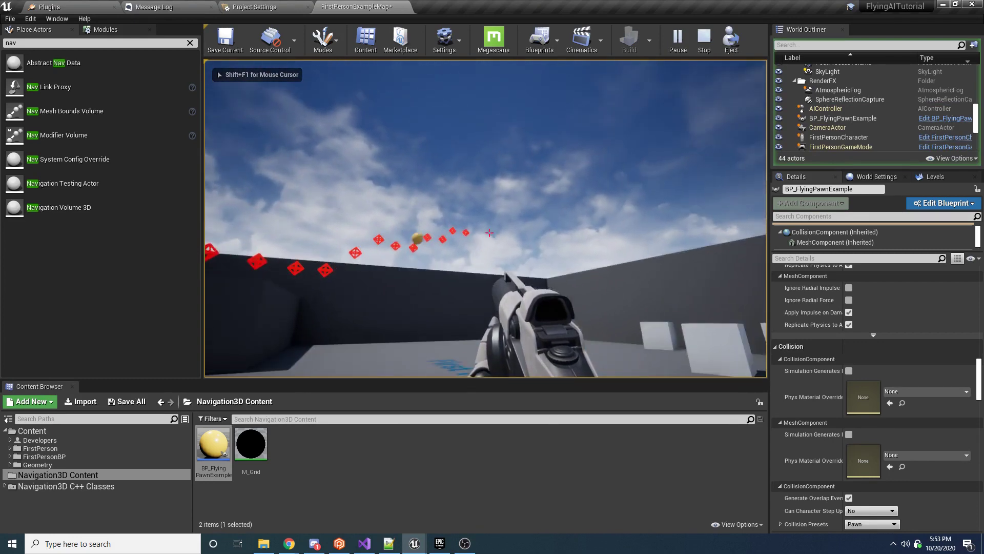
{"action": "key", "text": "s"}
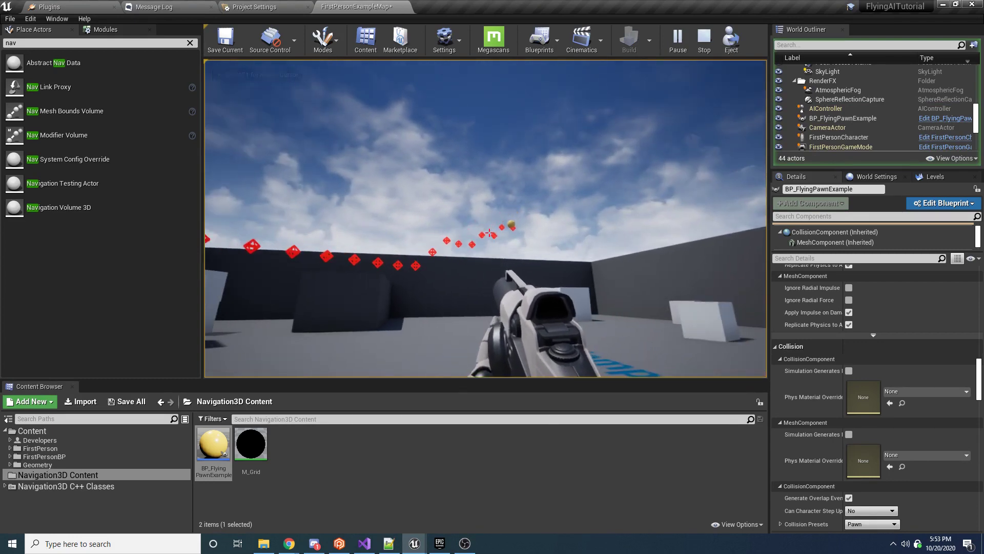
{"action": "key", "text": "Escape"}
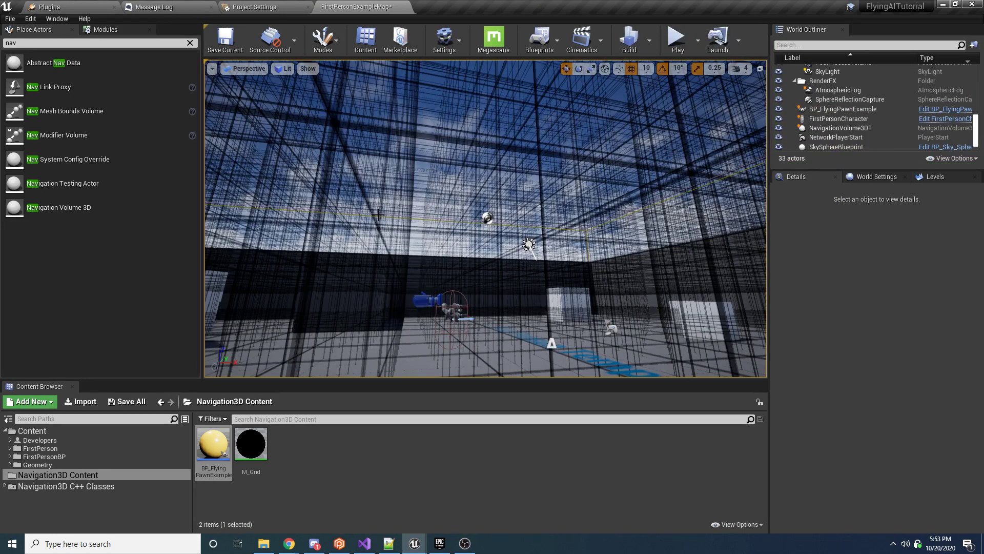